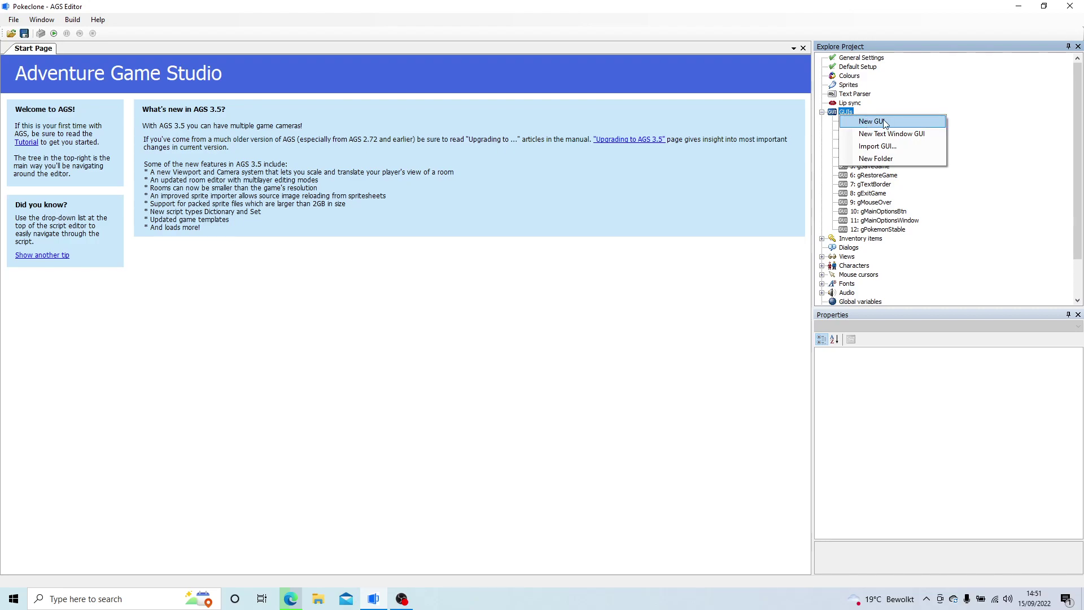
Create a new GUI and set its background colour to black (0, 0, 0).
click(885, 122)
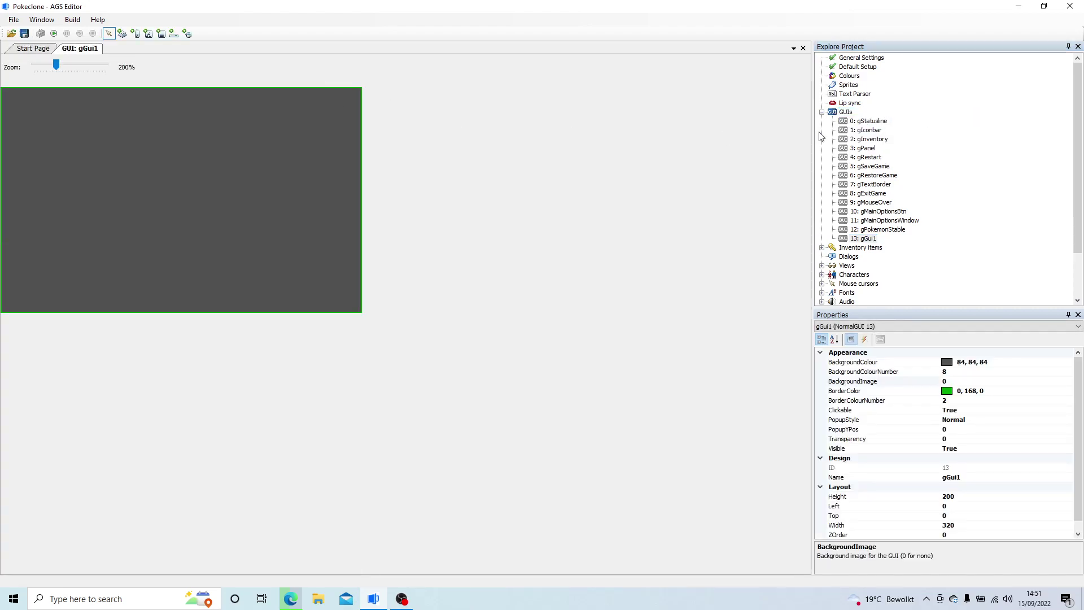
click(1054, 362)
click(1069, 362)
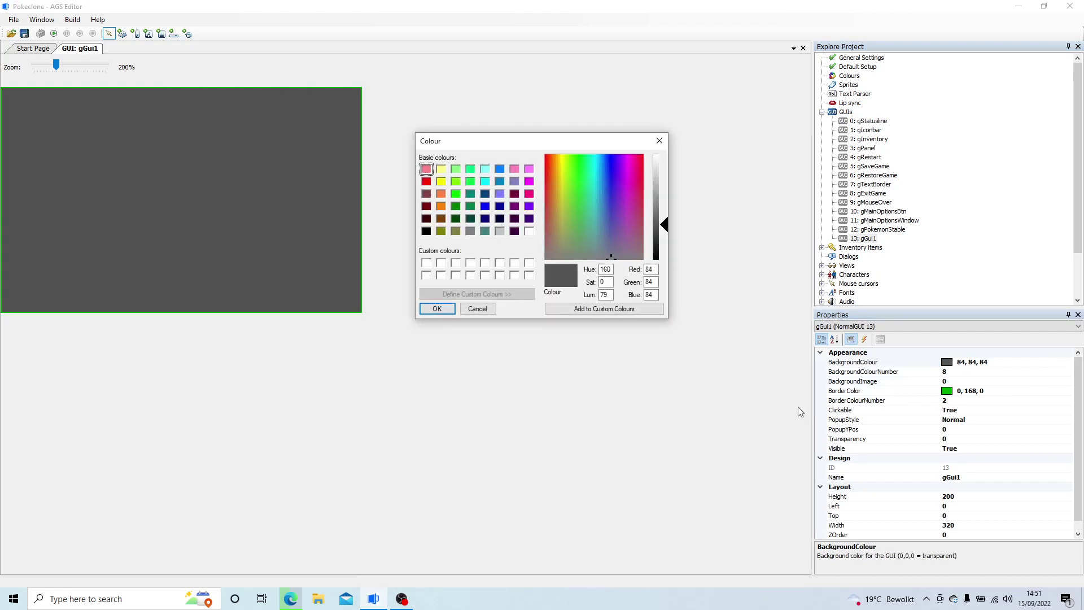
click(428, 308)
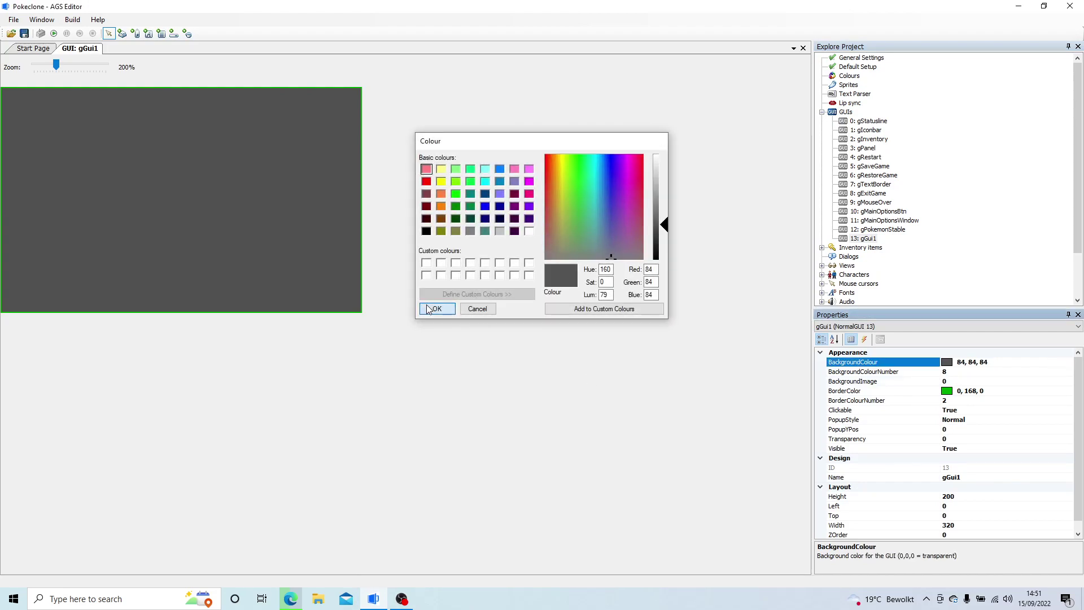
click(1071, 364)
click(1069, 362)
click(427, 231)
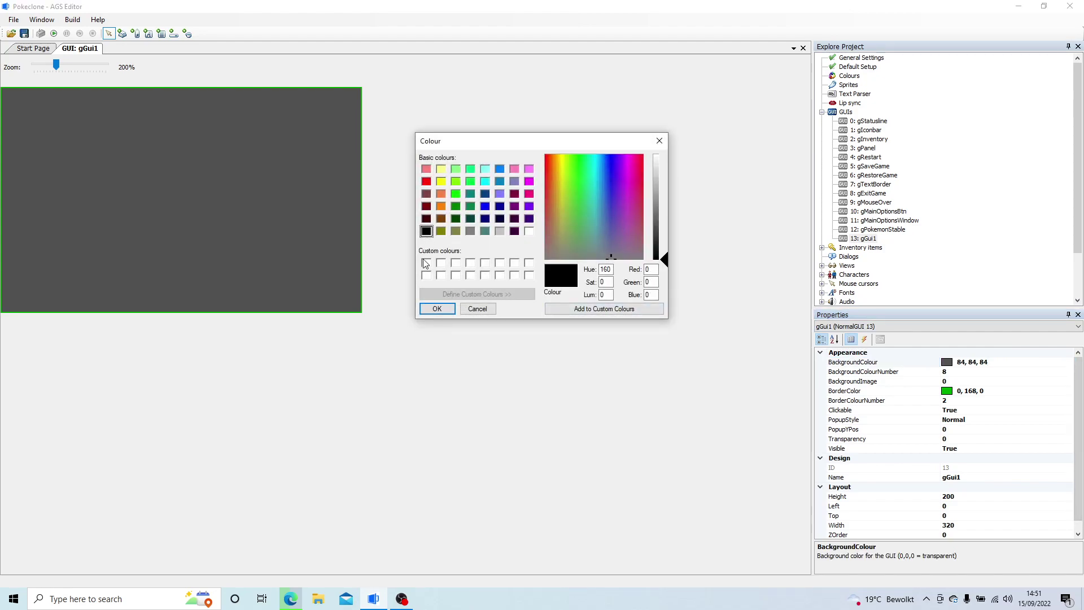
click(437, 309)
Set the new GUI's border colour to black (0, 0, 0).
click(1062, 381)
click(1068, 395)
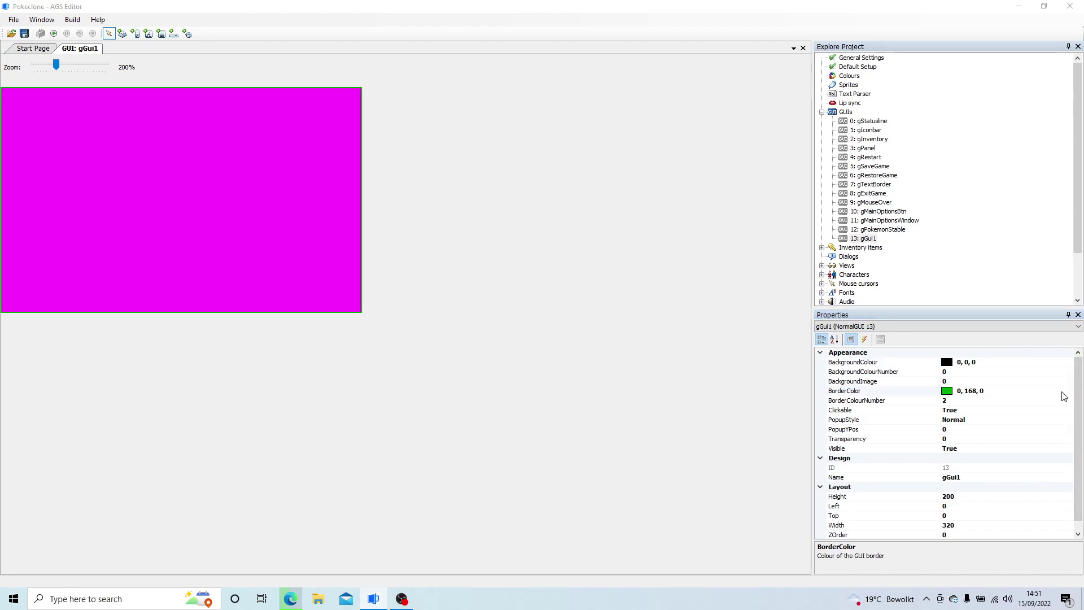
click(1068, 391)
click(427, 231)
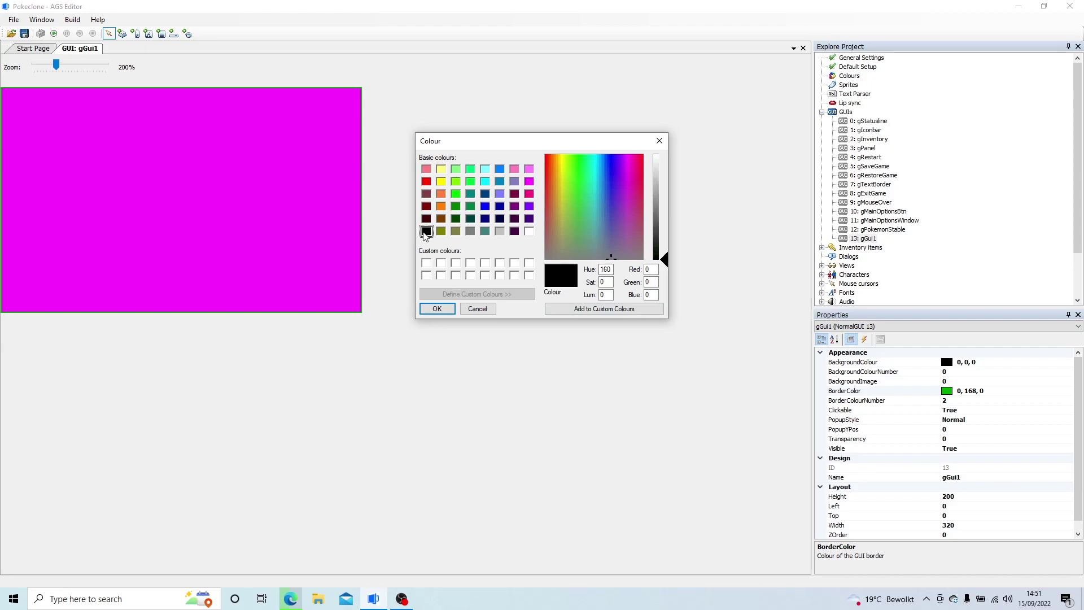
click(437, 308)
Rename the GUI to gBattleUI and set its Visible property to False.
click(963, 480)
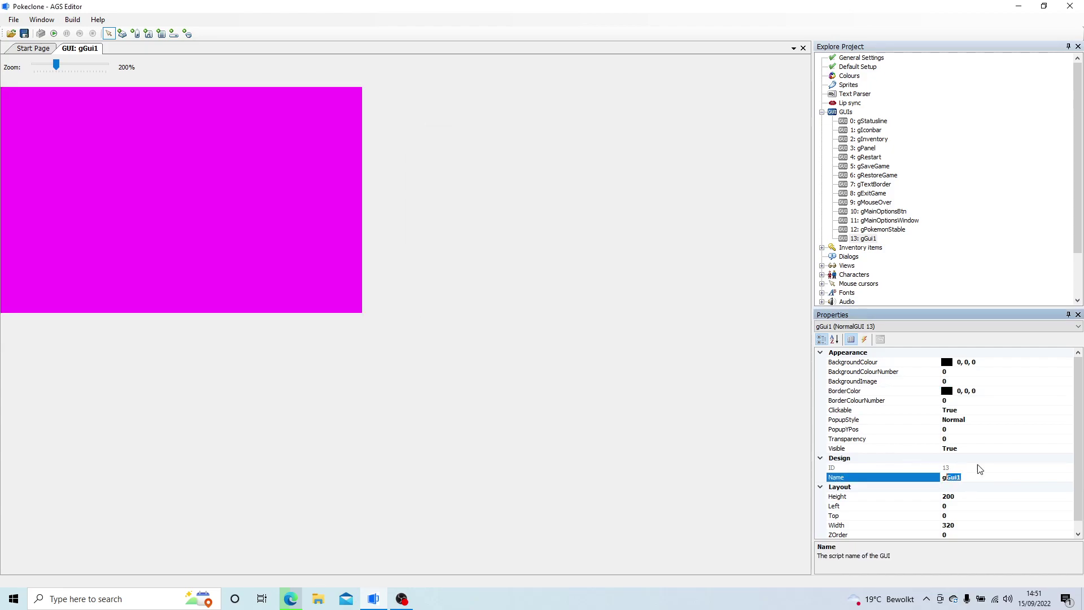
text(gBattleUI)
key(Return)
click(995, 450)
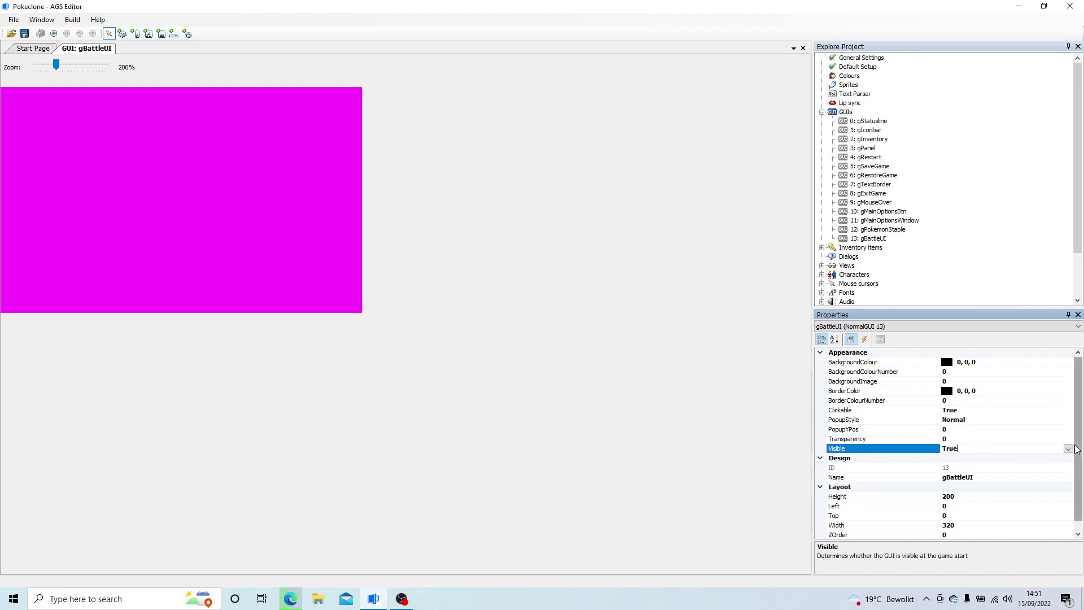
click(1067, 449)
click(961, 469)
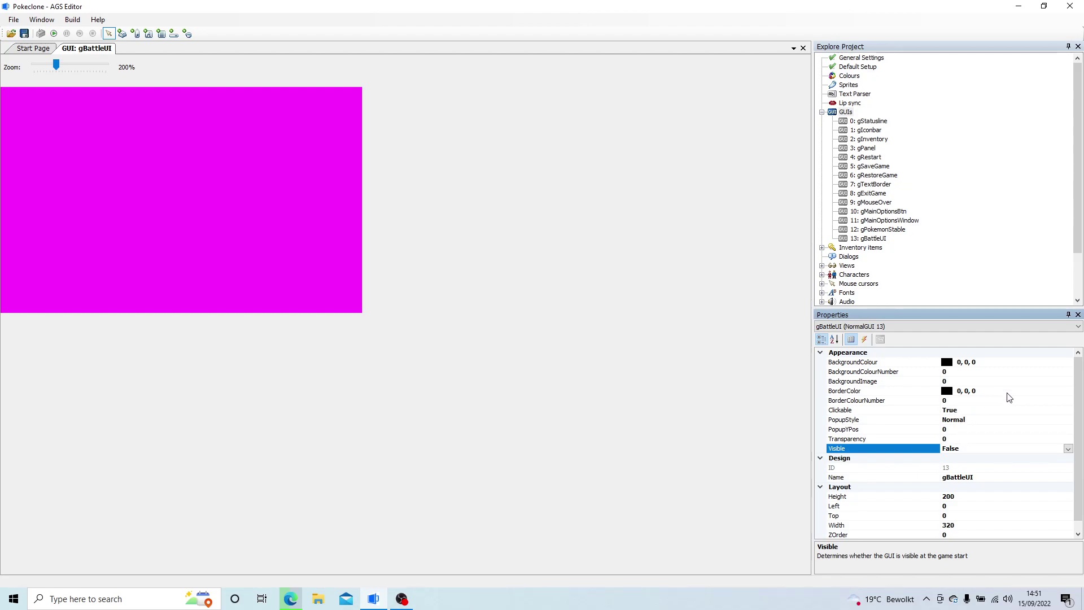
Draw a button about 116 pixels high in the middle of the GUI and open the UI sprite folder to choose its image.
drag(78, 113, 344, 243)
click(1056, 372)
click(1063, 382)
click(1072, 382)
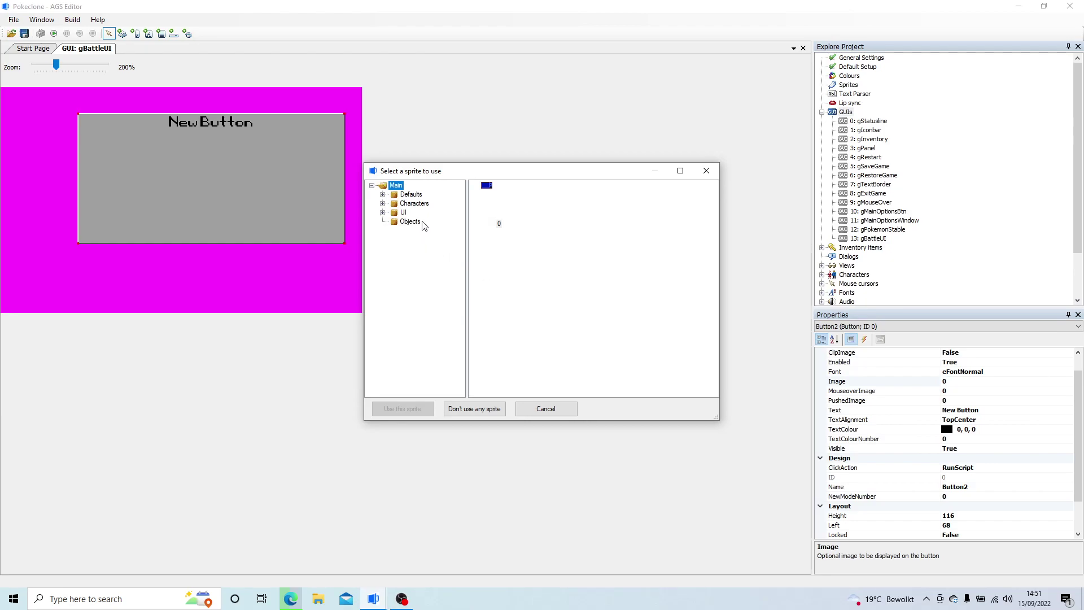
click(398, 212)
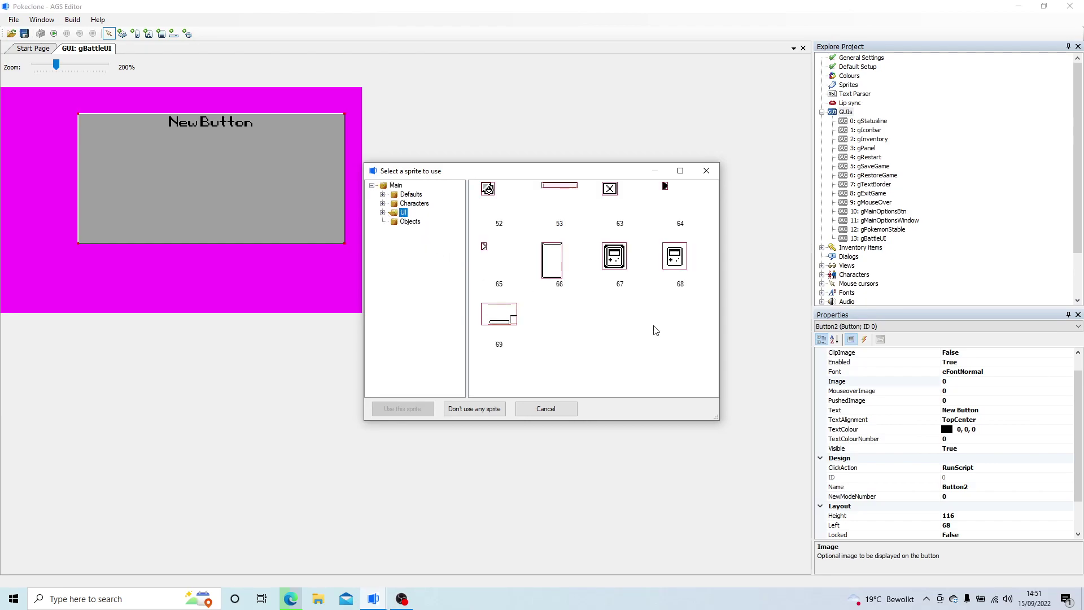
Start a sprite import from file and choose BattleUI from the project's Artwork\UI folder.
right_click(600, 347)
click(638, 349)
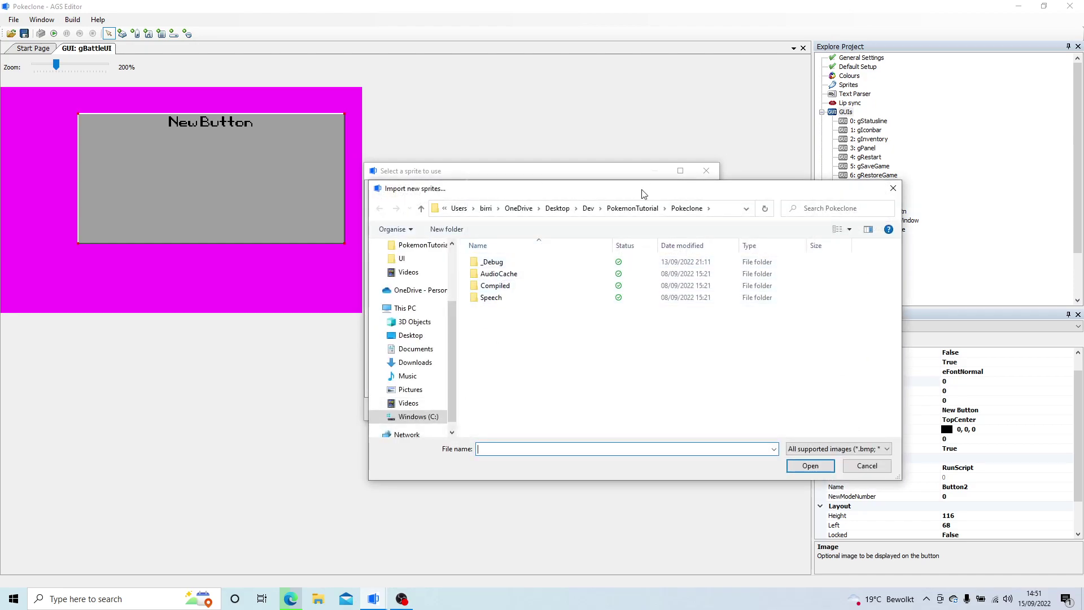
click(632, 208)
double_click(536, 262)
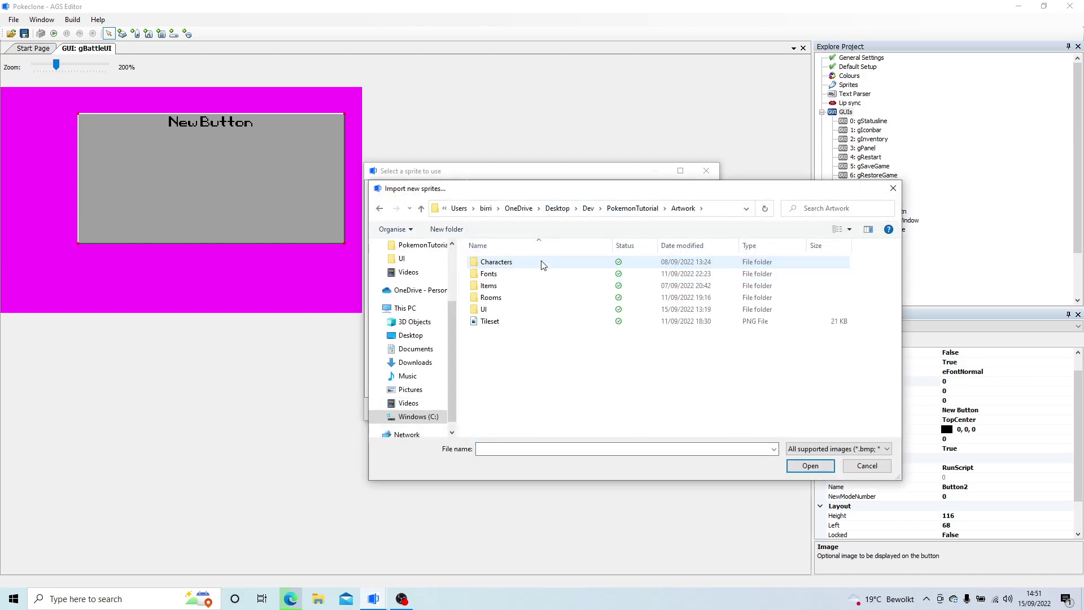
double_click(504, 311)
scroll(677, 356, down, 1)
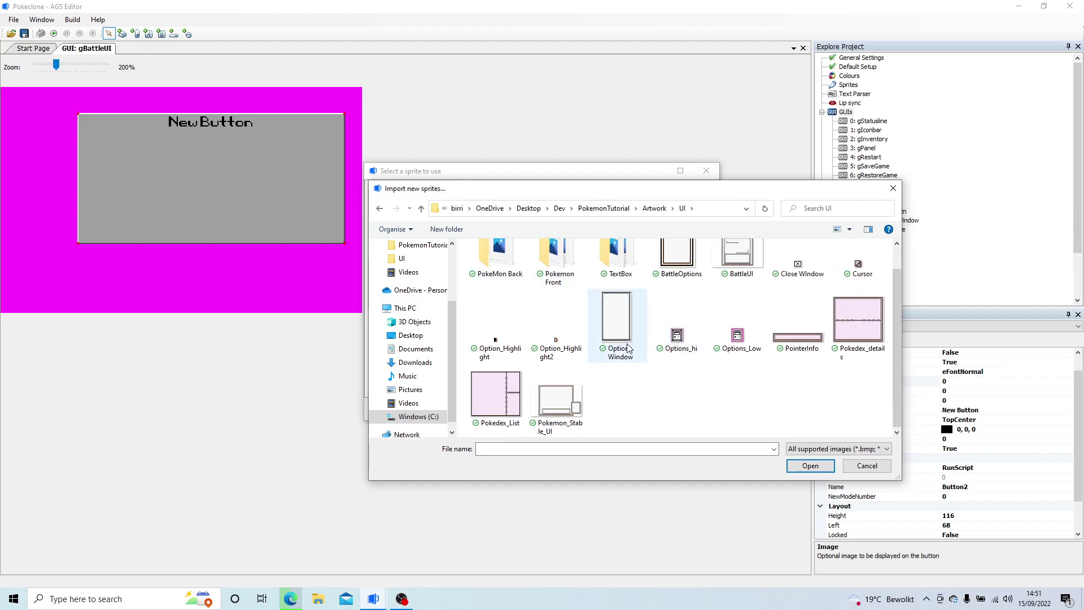
scroll(677, 367, up, 1)
double_click(751, 277)
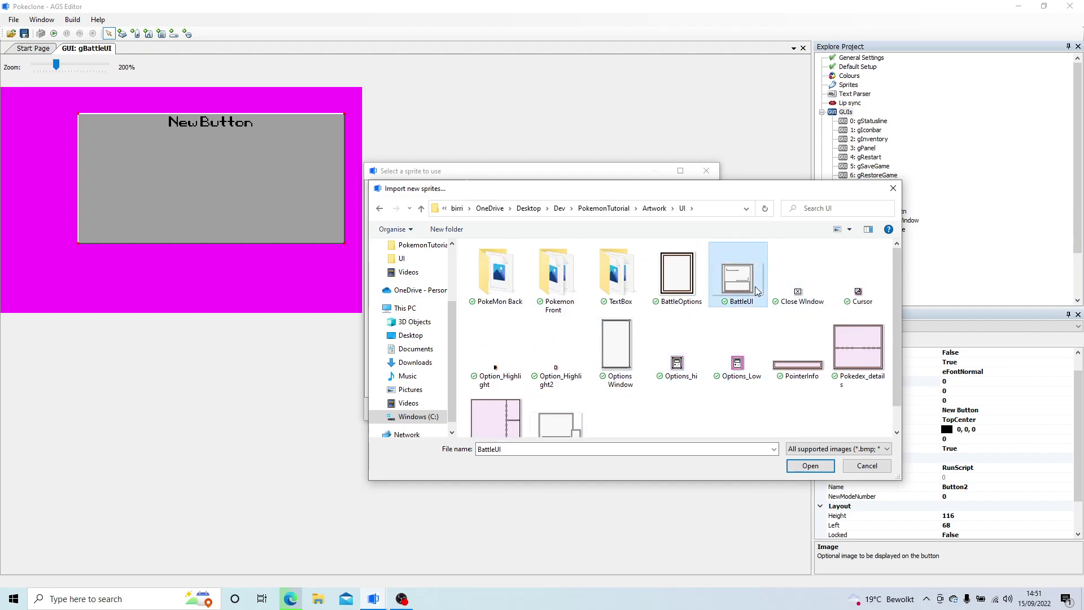
Import the BattleUI sprite with no transparency and assign it as the button's image.
click(354, 218)
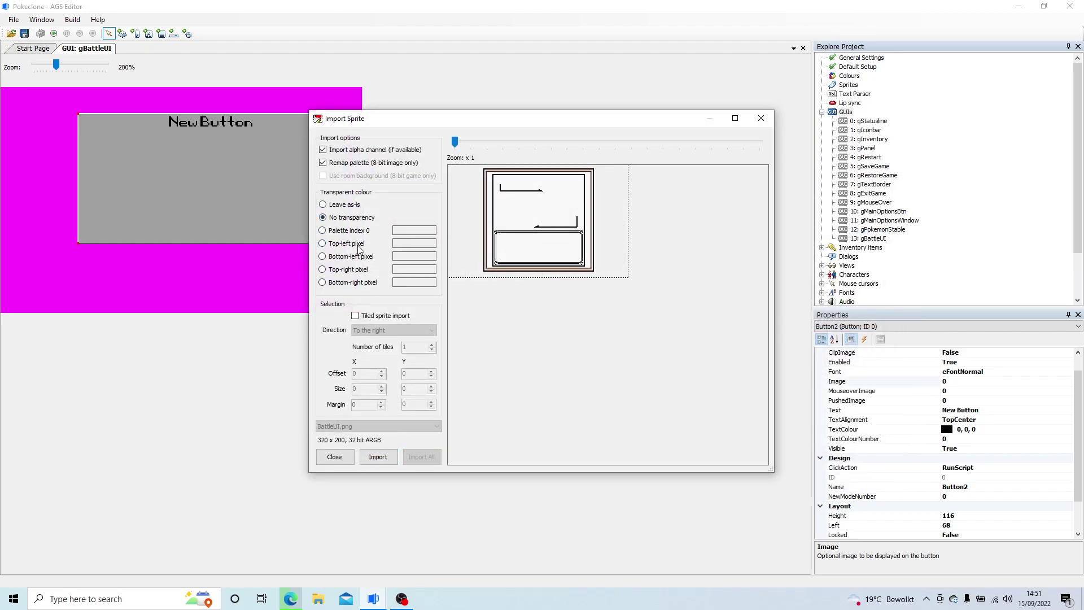
click(375, 456)
double_click(559, 314)
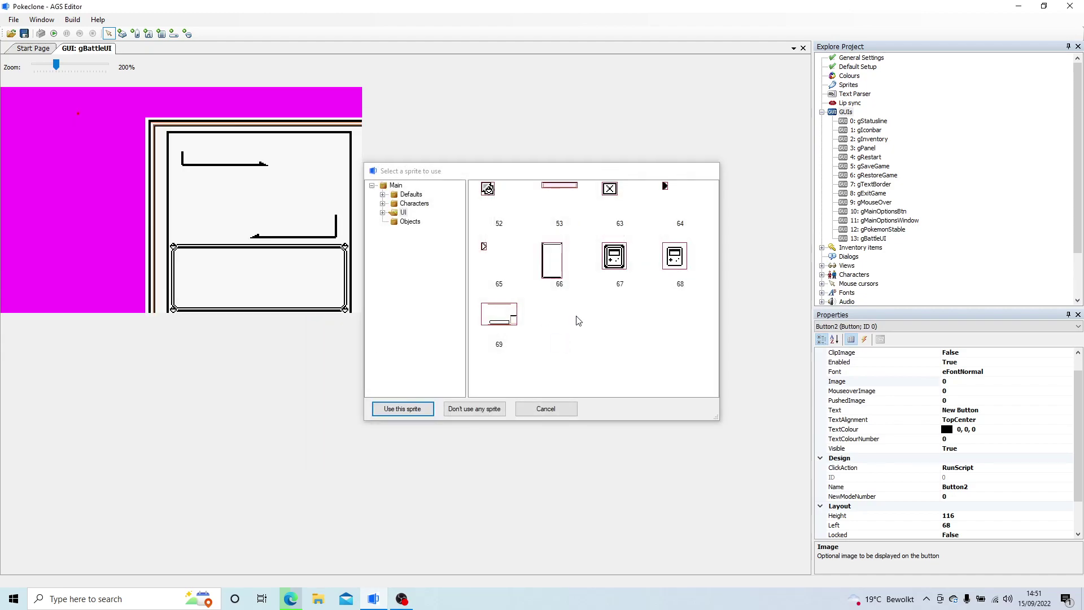
Move the battle frame button to about Left -2, Top 4 and set its Clickable property to False.
drag(196, 194, 175, 186)
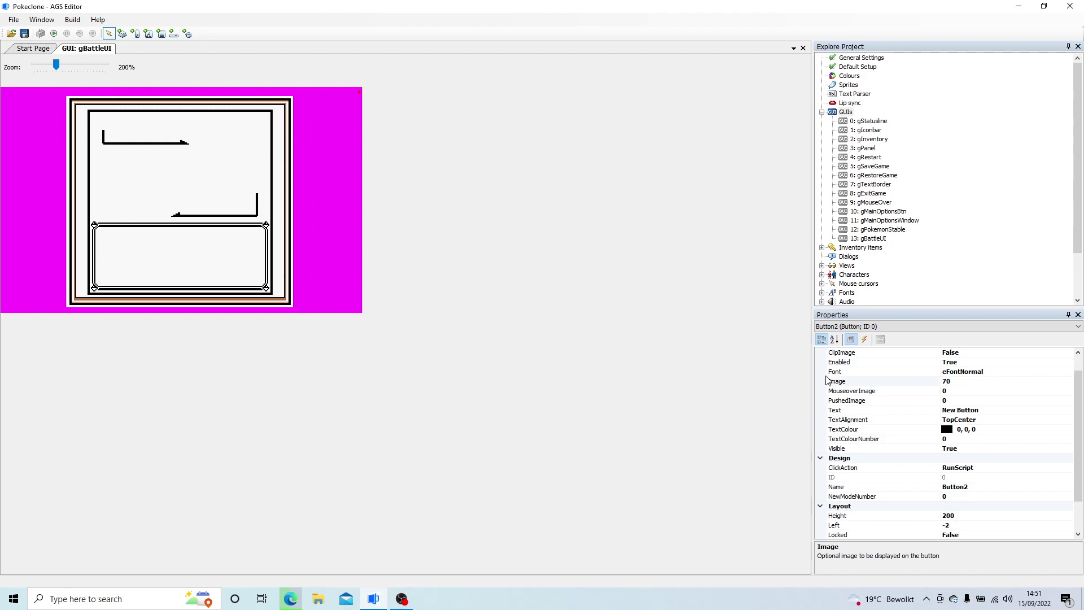
click(998, 410)
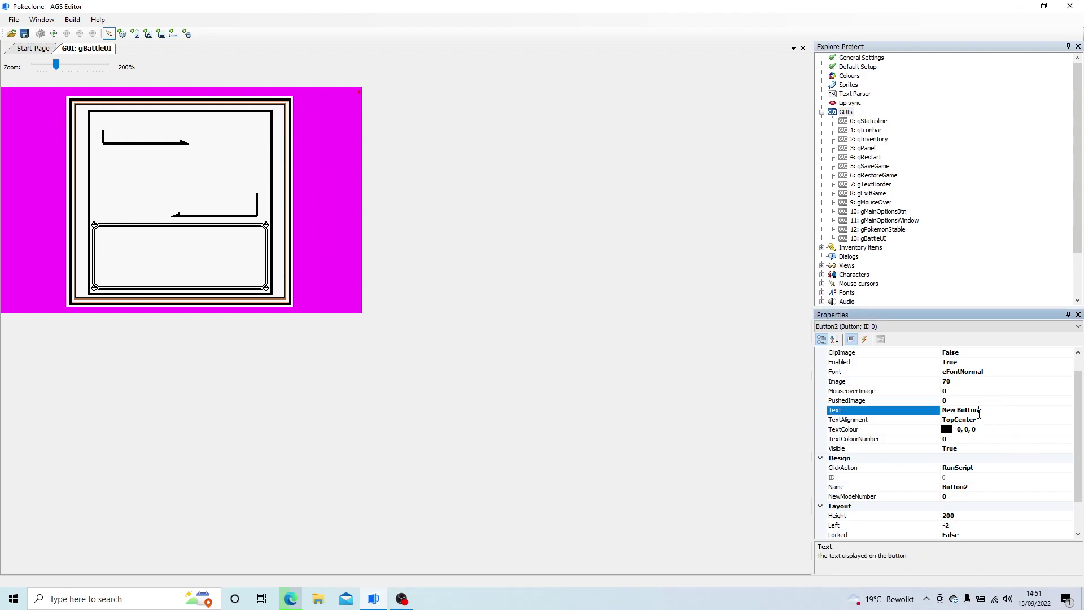
click(967, 364)
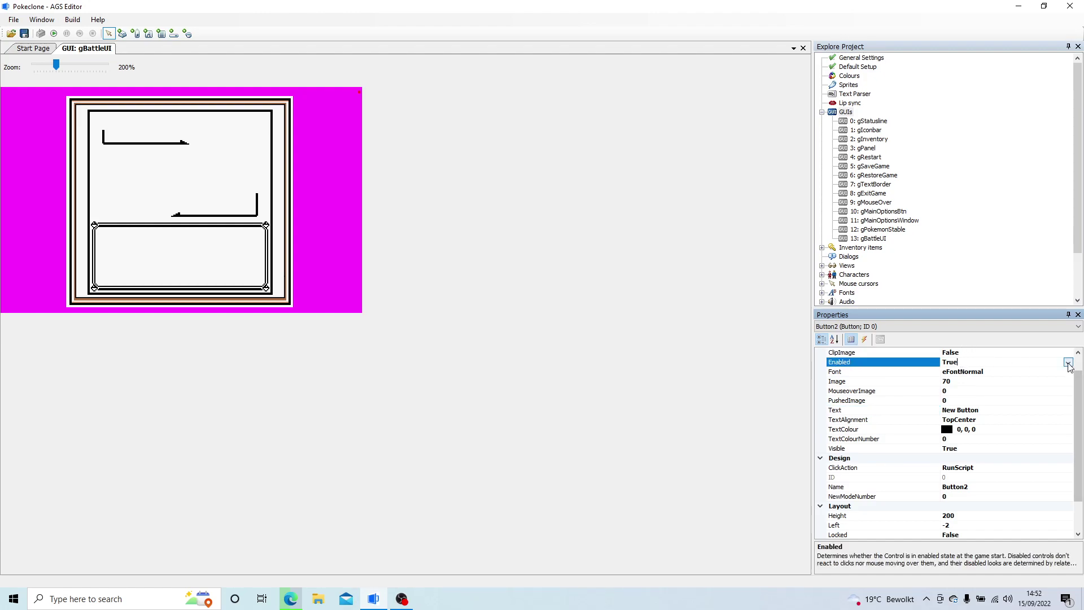
drag(1079, 386, 1079, 370)
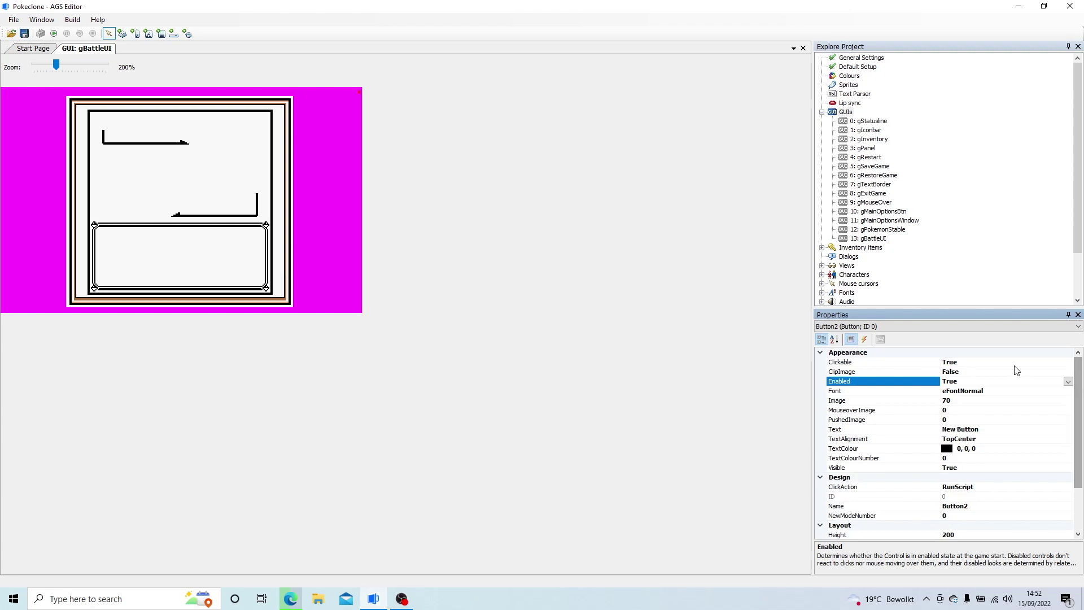
click(1054, 365)
click(1068, 362)
click(974, 384)
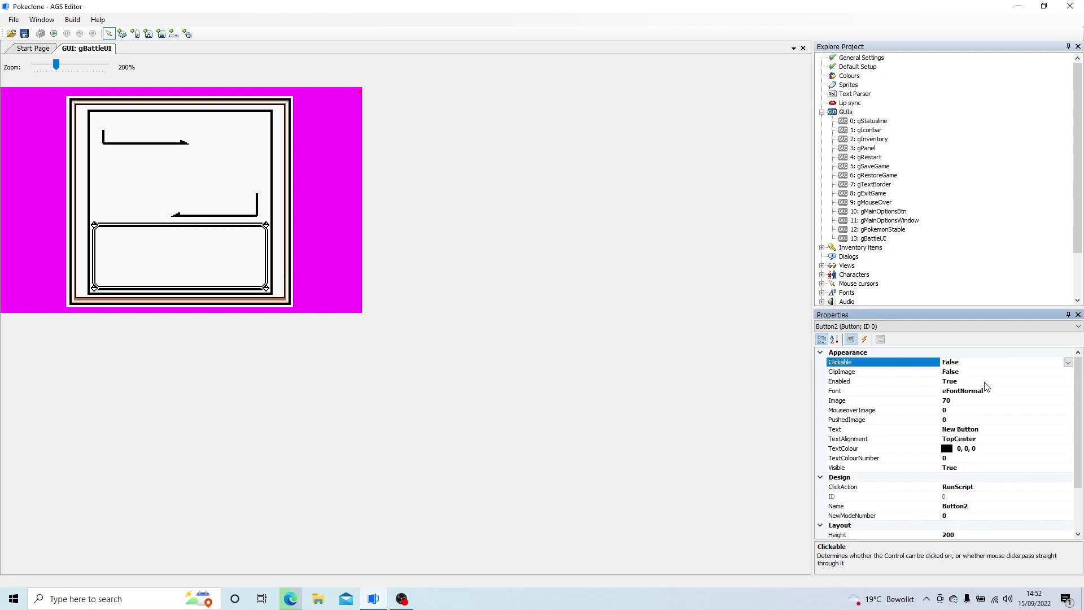
Nudge the battle frame button one pixel right to Left -1 and lock it in place.
drag(1078, 398, 1081, 447)
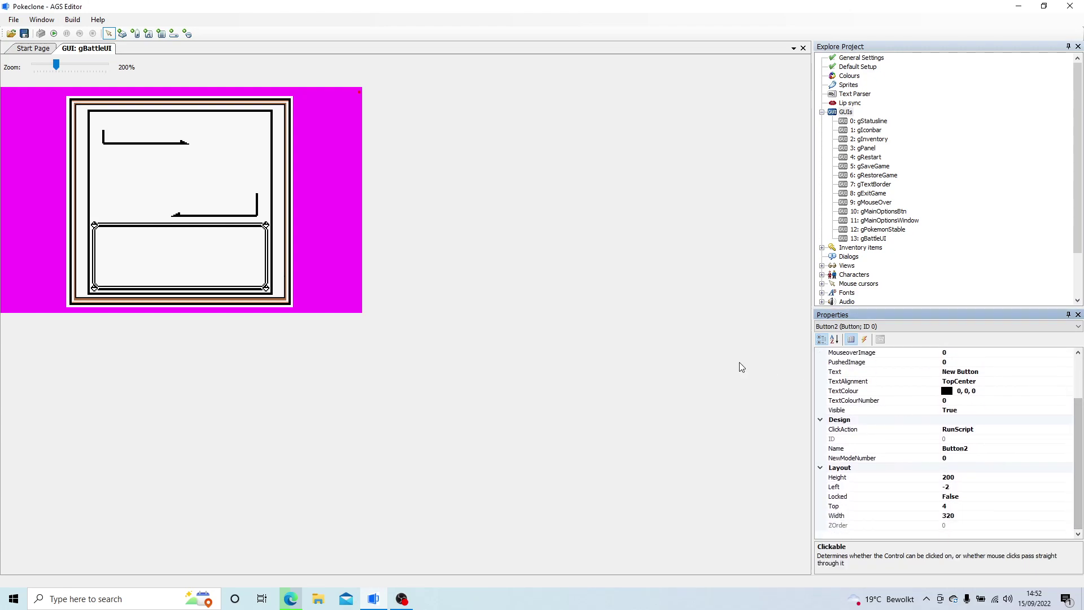
click(145, 207)
key(Right)
right_click(147, 207)
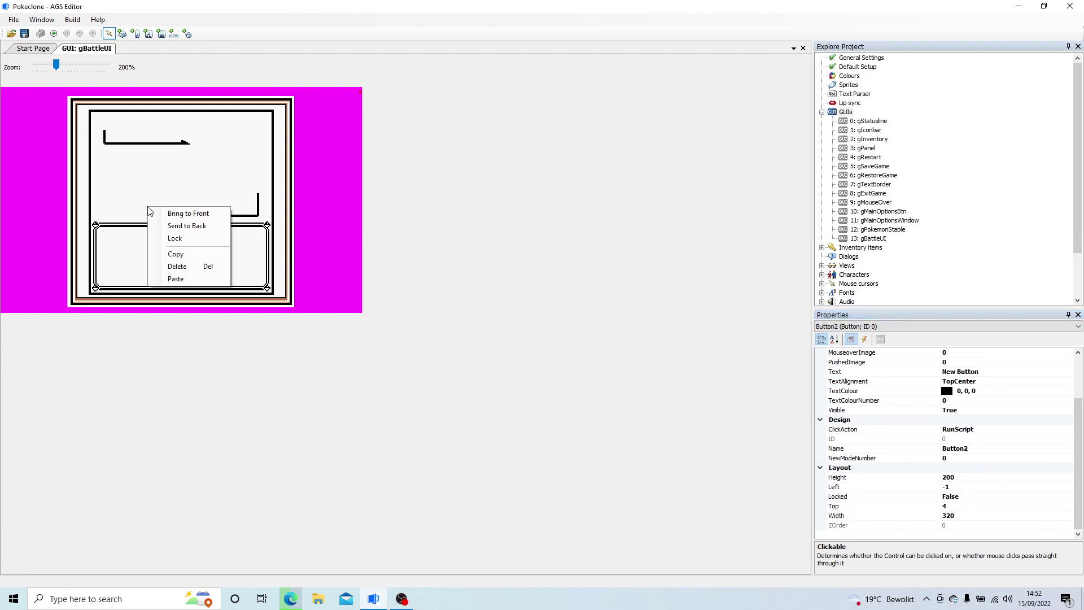
click(197, 241)
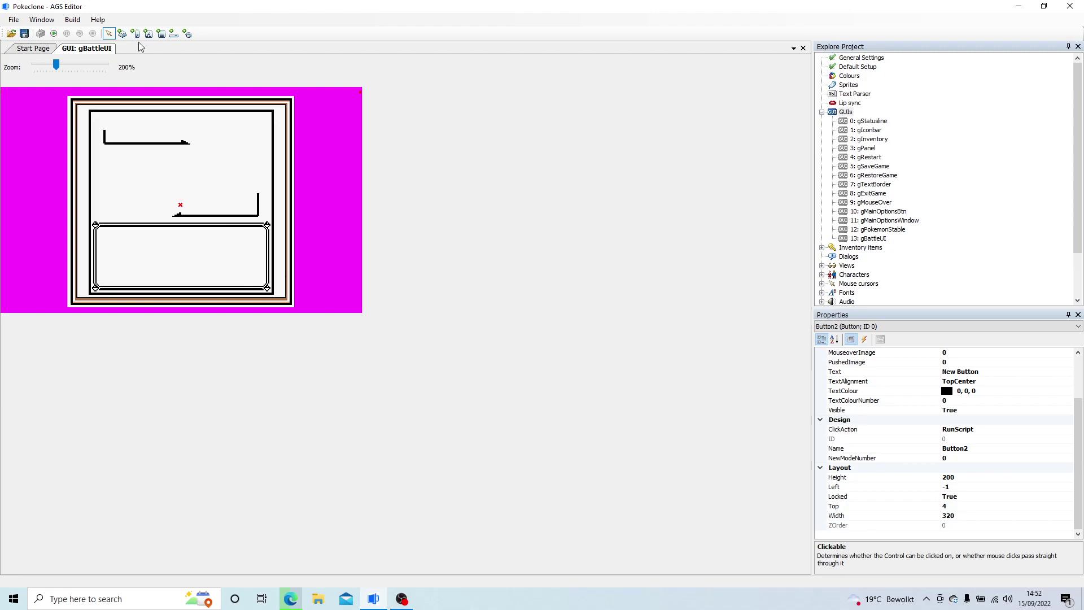
Draw a second button about 33 pixels high in the upper right of the battle frame and open the sprite selection for its image.
click(122, 33)
drag(200, 117, 251, 154)
click(982, 391)
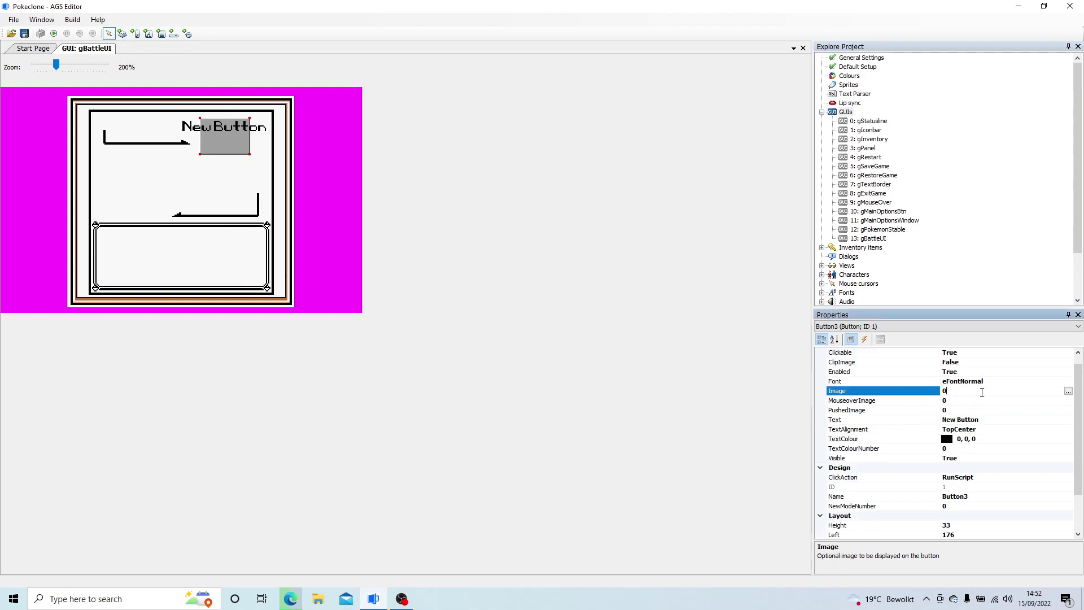
click(1069, 392)
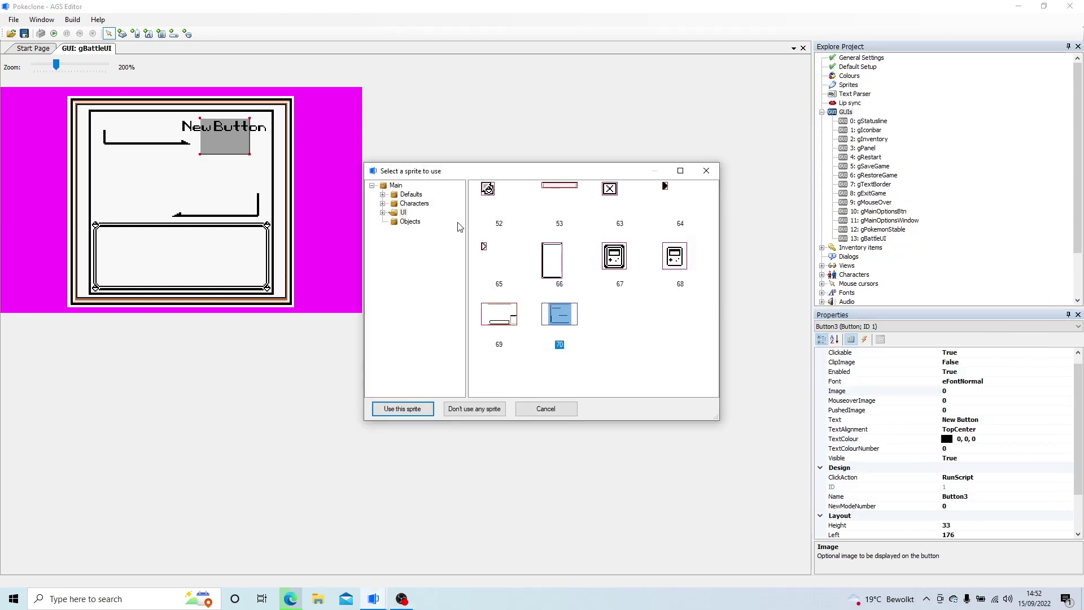
Create a sprite folder named PokemonFront under Main.
click(415, 217)
click(396, 186)
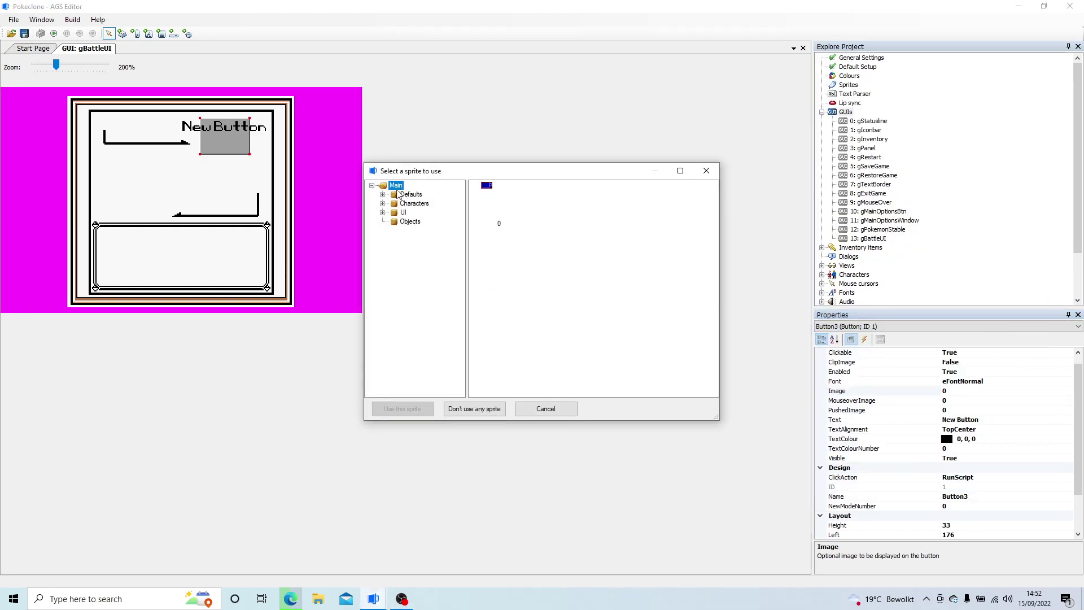
right_click(394, 186)
click(420, 198)
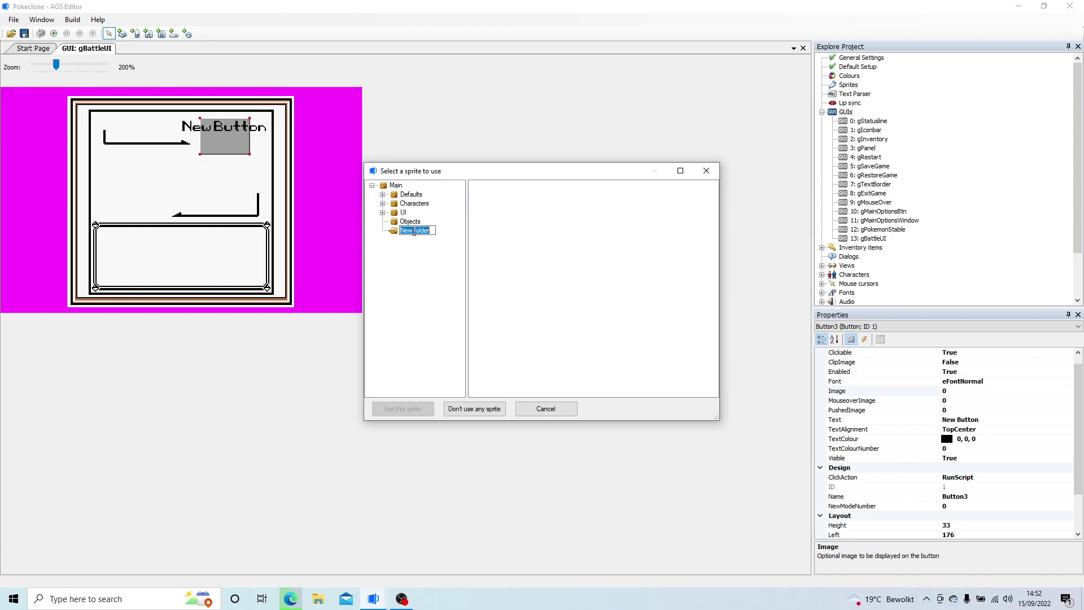
text(PokemonFront)
key(Return)
Choose all sprite files from 001_Bulbasaur to 010_Caterpie in the Pokemon Front artwork folder for import into PokemonFront.
right_click(582, 234)
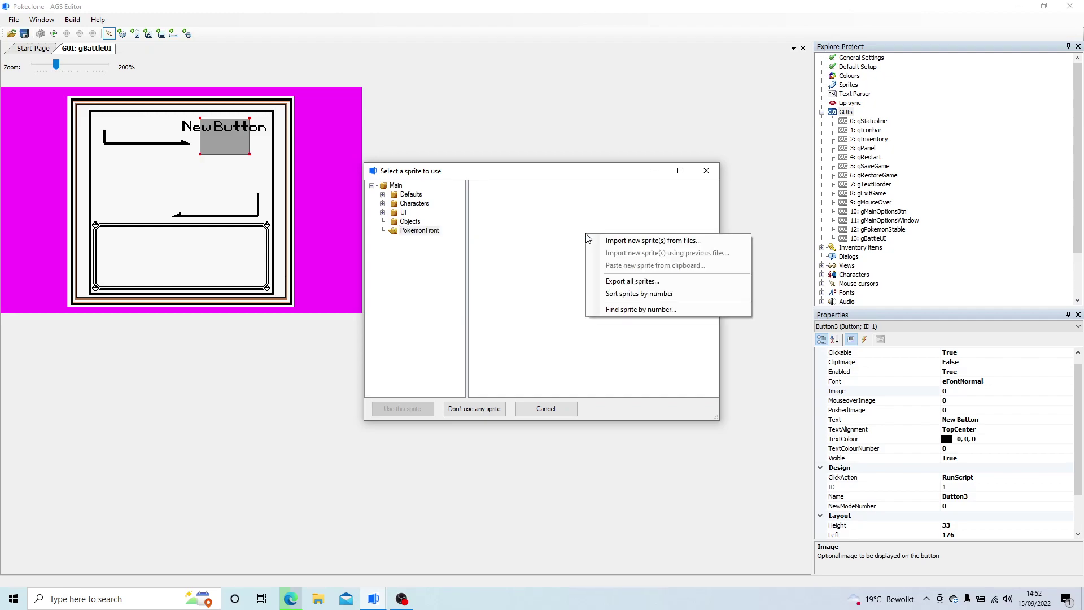
click(638, 241)
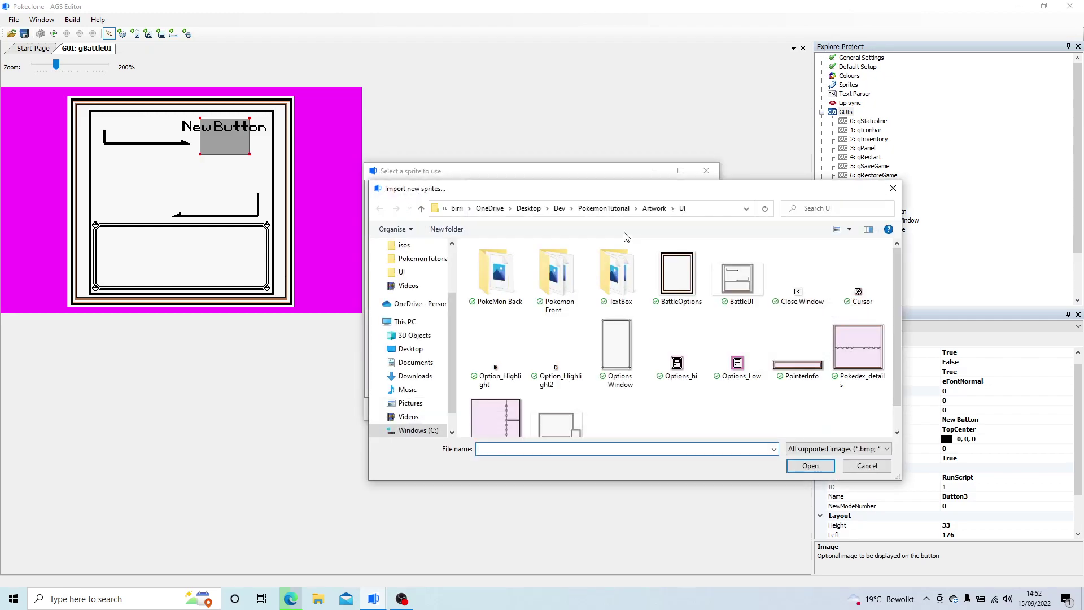
double_click(544, 281)
click(495, 277)
shift+click(611, 353)
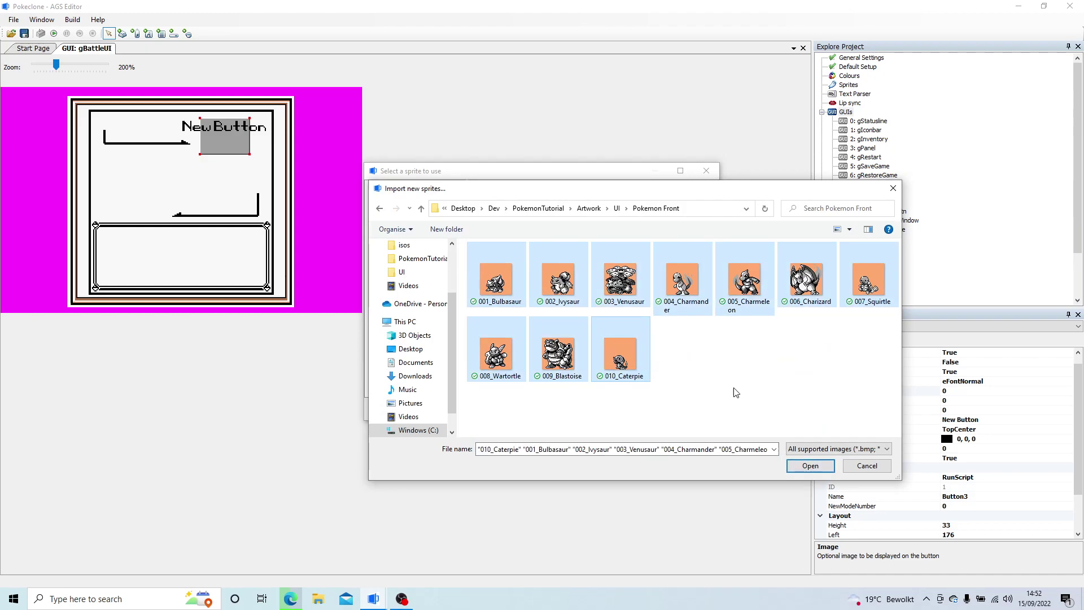
click(807, 467)
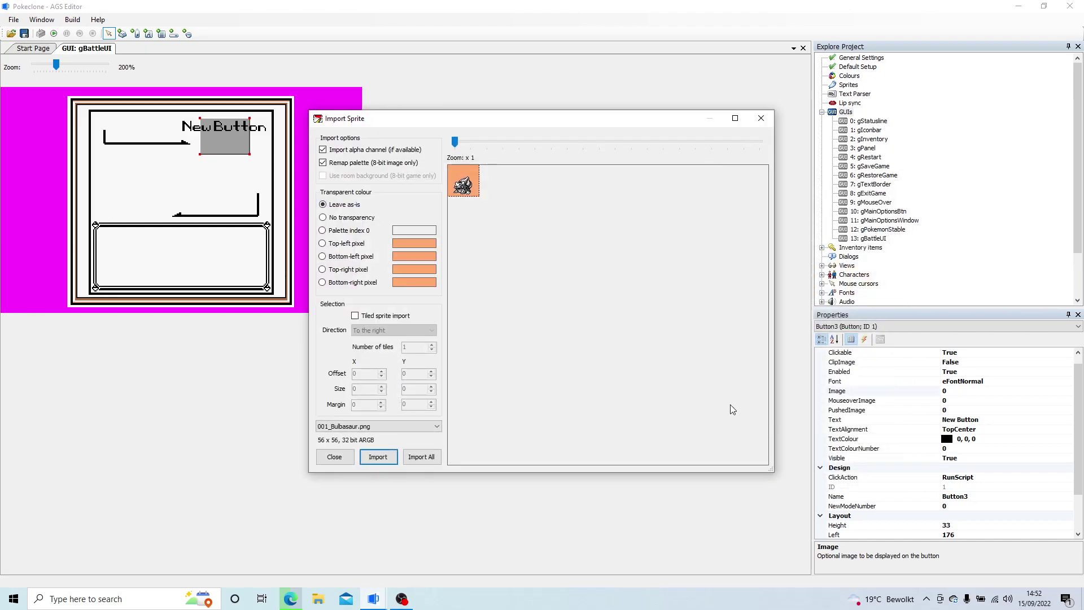
Import all the chosen sprites with the top-left pixel as transparent colour and assign the Bulbasaur sprite to the new button.
click(354, 243)
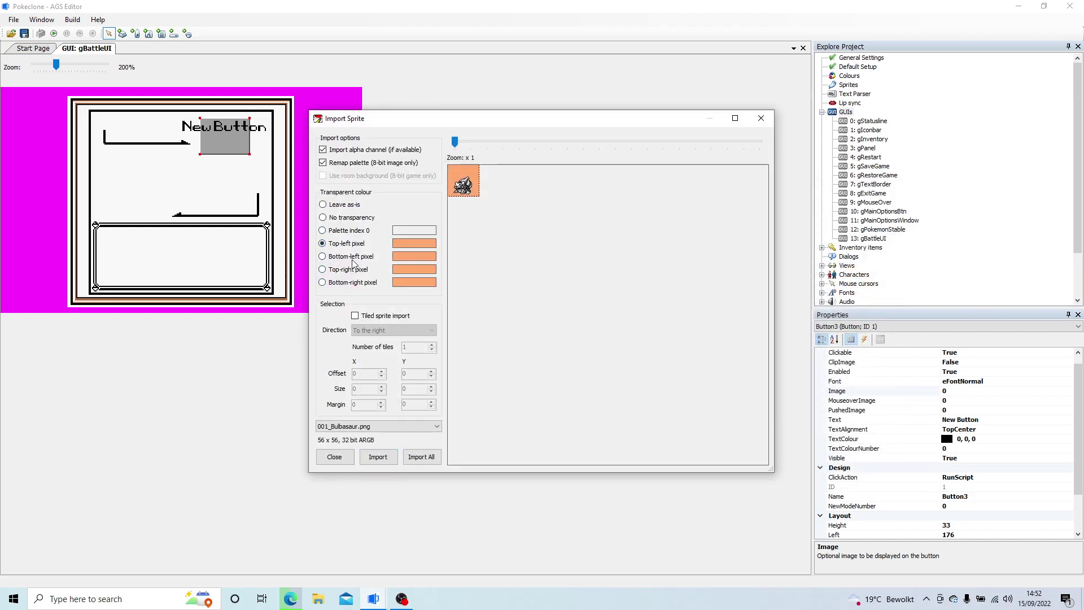
click(422, 456)
double_click(504, 209)
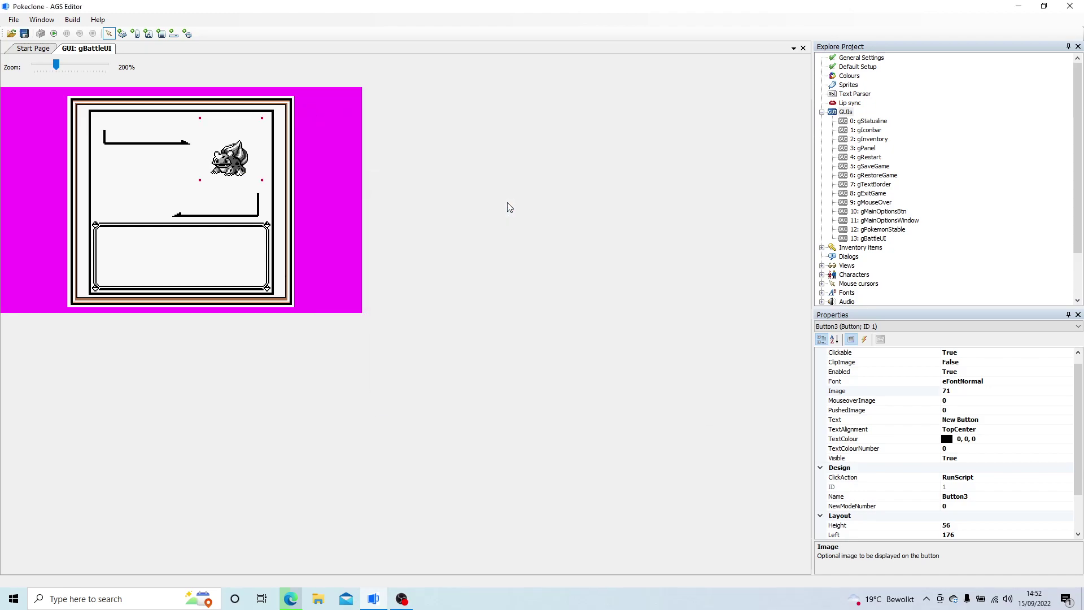
Move the Bulbasaur button to left 180, and draw a third button about 42 pixels high in the lower-left battle area for another sprite image.
drag(242, 154, 242, 154)
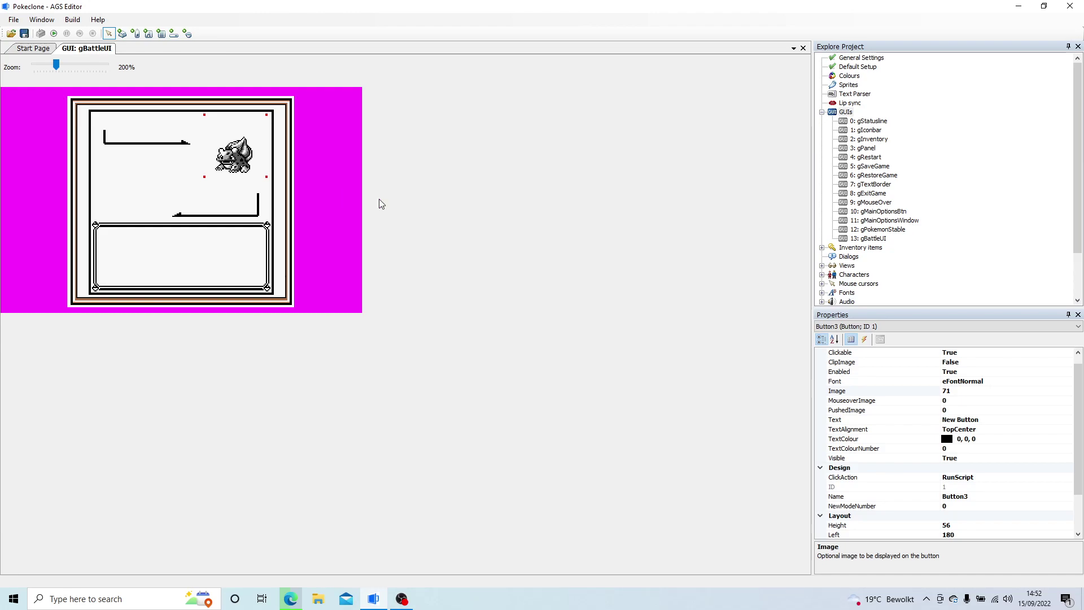
click(122, 34)
drag(103, 175, 116, 222)
click(1053, 392)
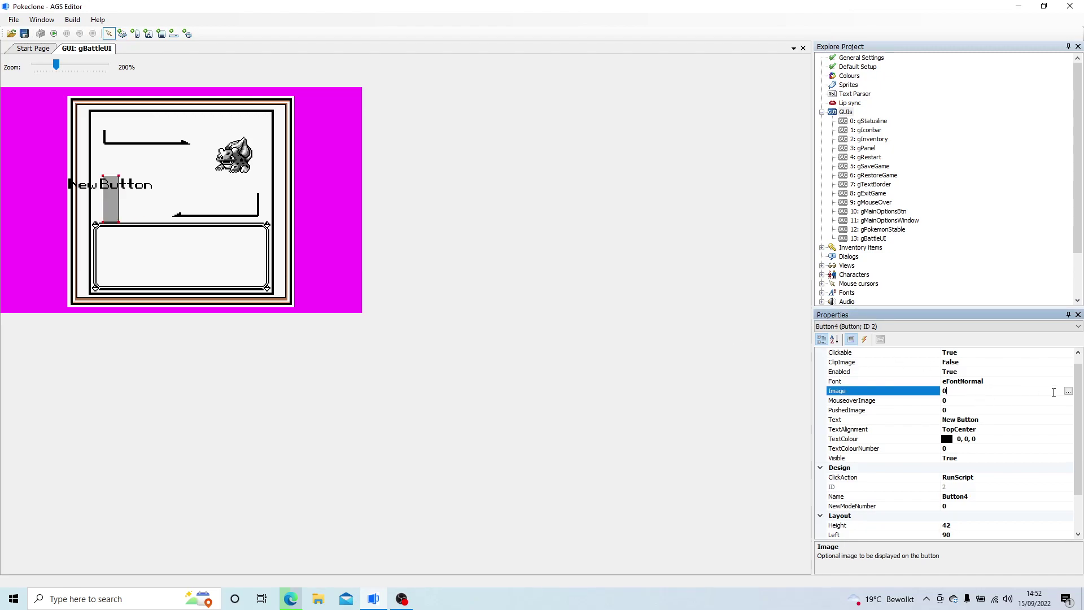
click(1068, 392)
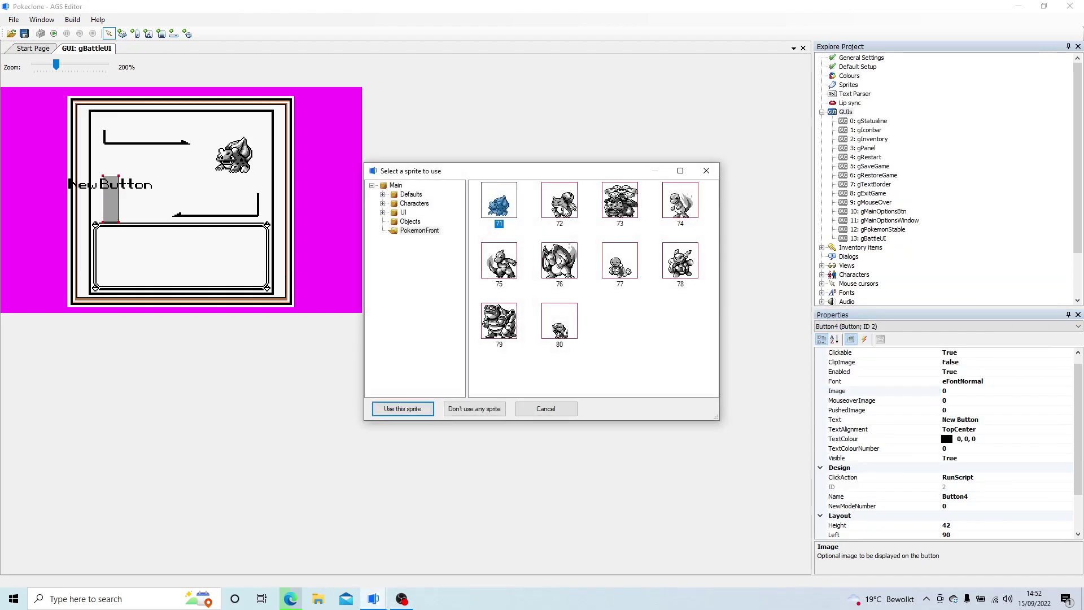
Create a sprite folder named PokemonBack under Main.
click(396, 185)
right_click(396, 185)
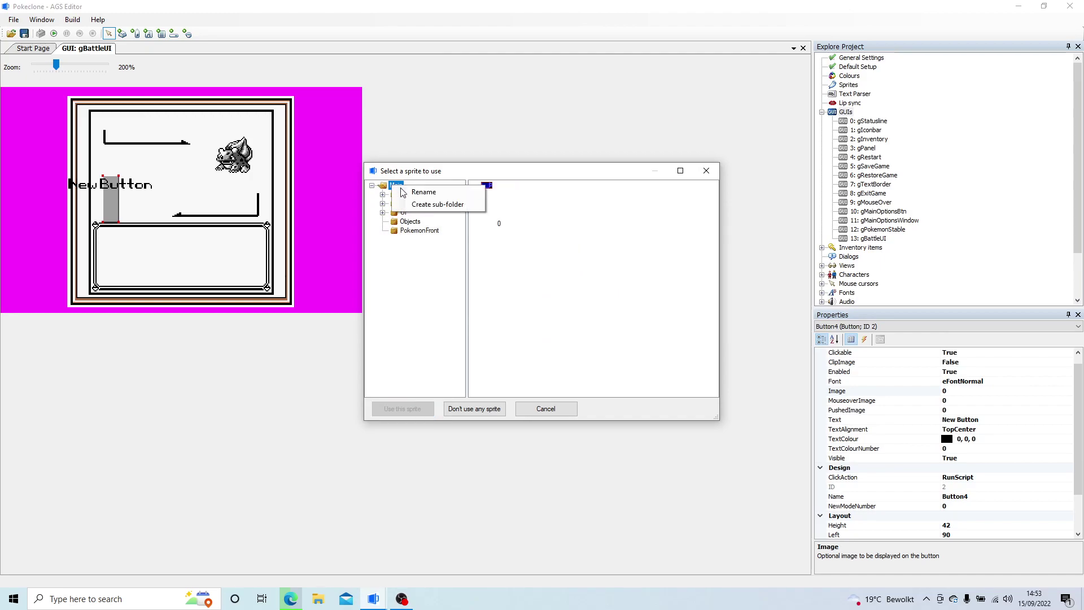
click(458, 205)
key(BackSpace)
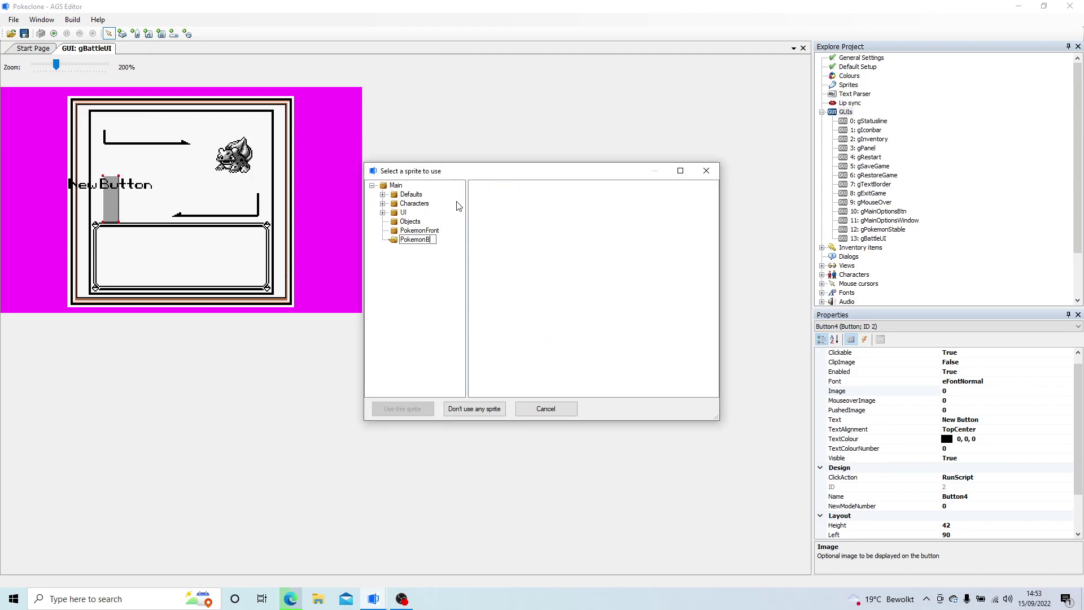
text(PokemonBack)
key(Return)
Choose the Bulbasaur back sprite in the PokeMon Back artwork folder under UI for import into PokemonBack.
right_click(558, 213)
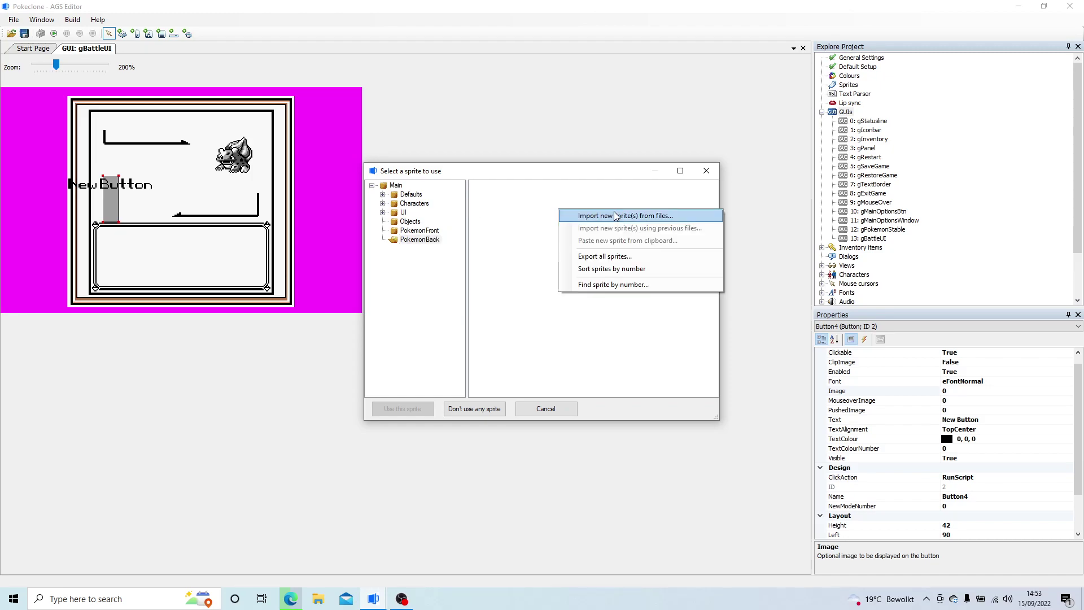
click(616, 214)
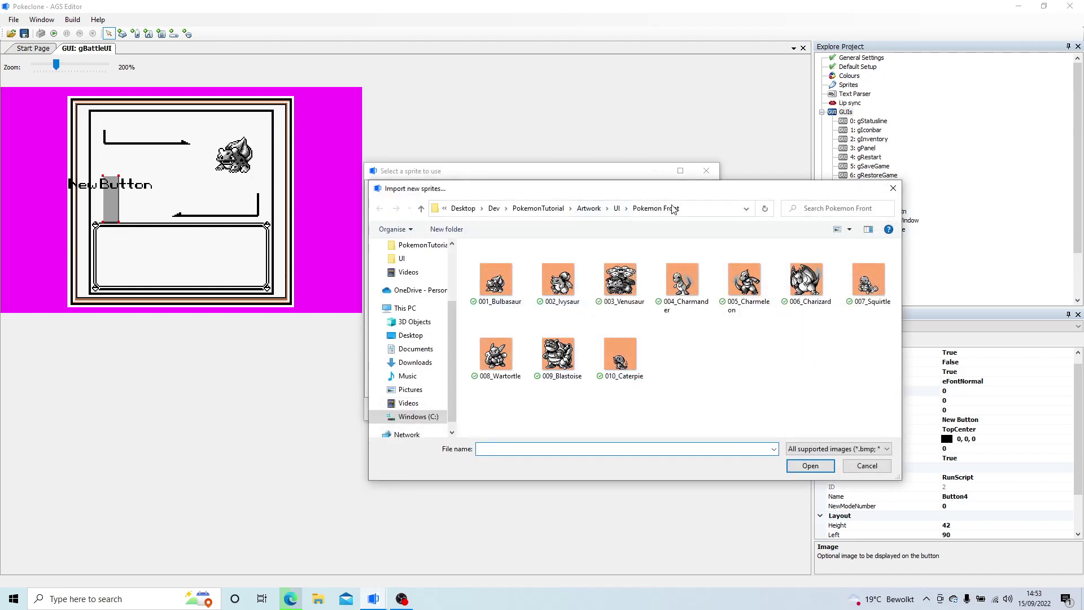
click(589, 209)
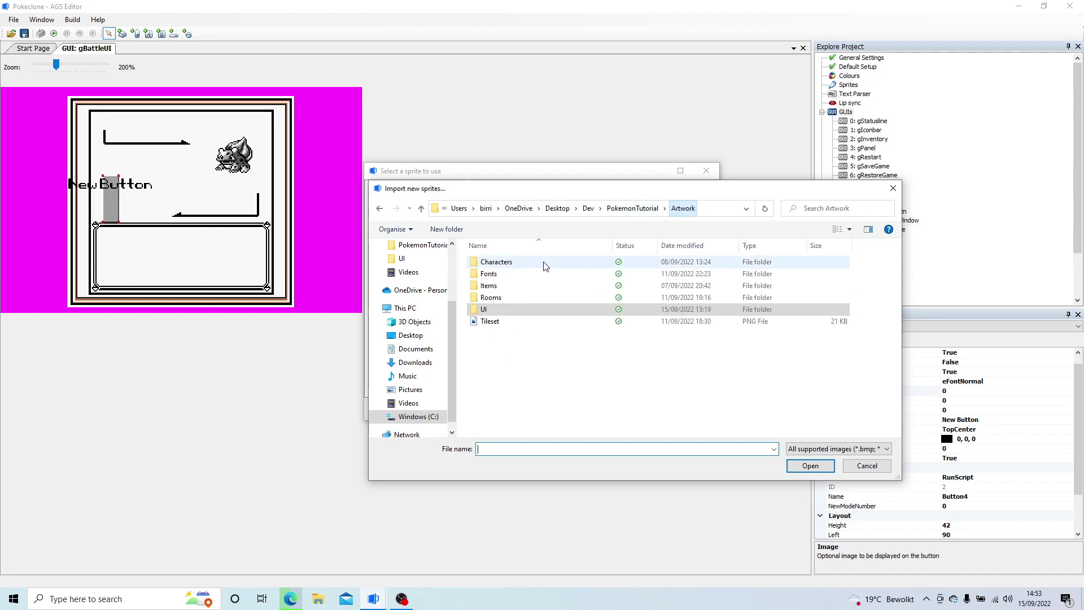
double_click(497, 310)
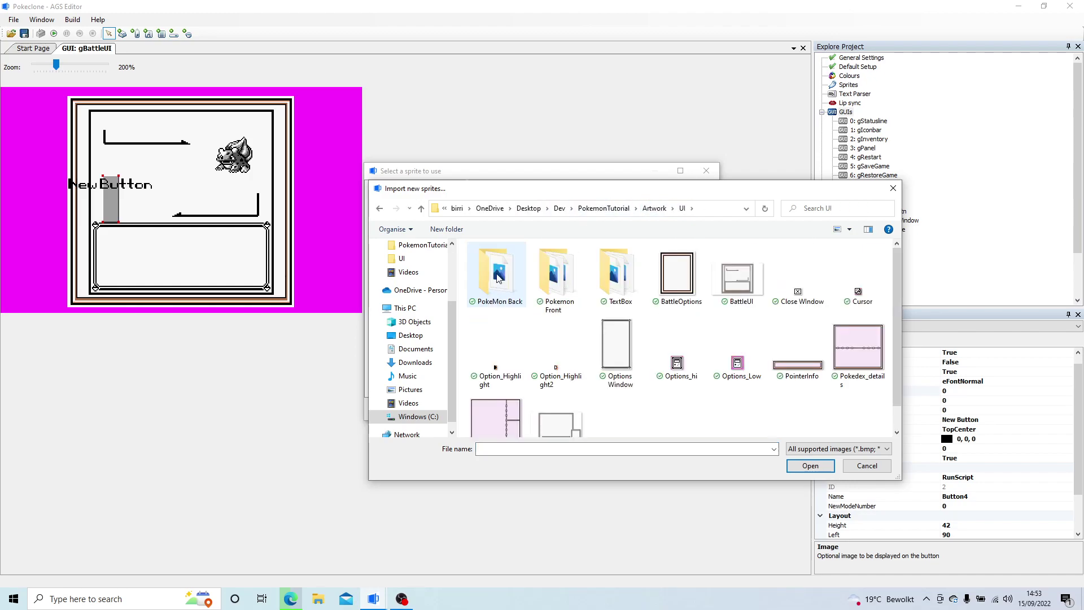
double_click(551, 291)
double_click(498, 278)
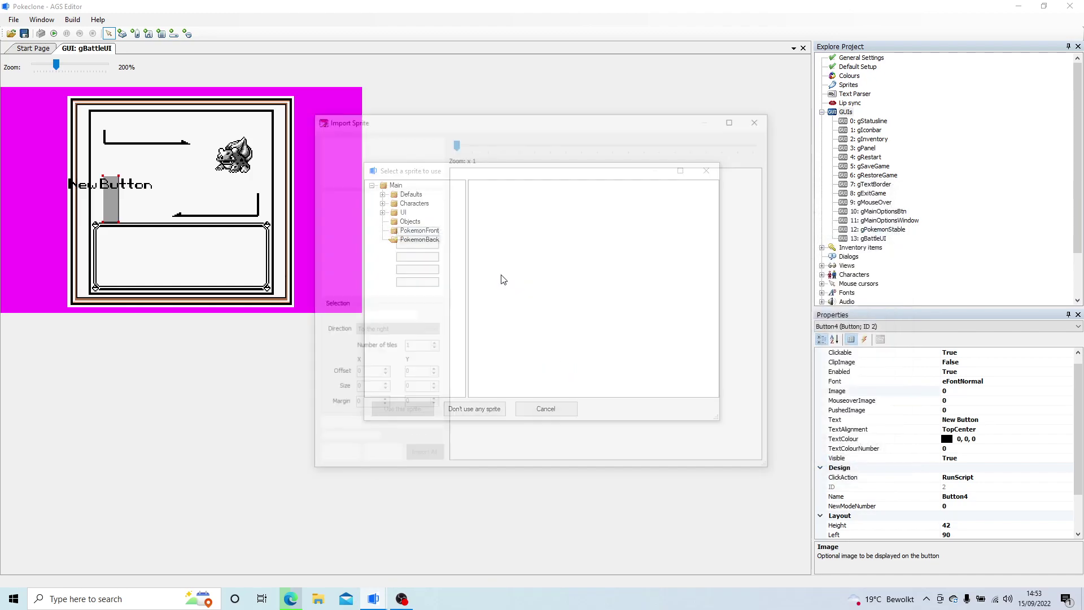
Import the chosen back sprite and assign it to the third button.
click(363, 244)
click(361, 455)
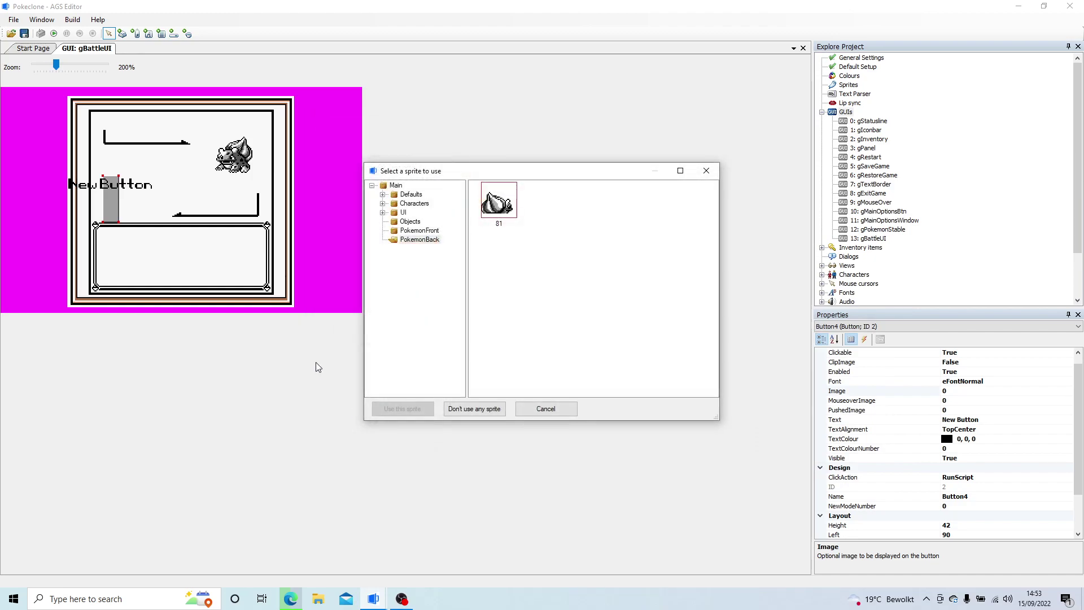
double_click(498, 202)
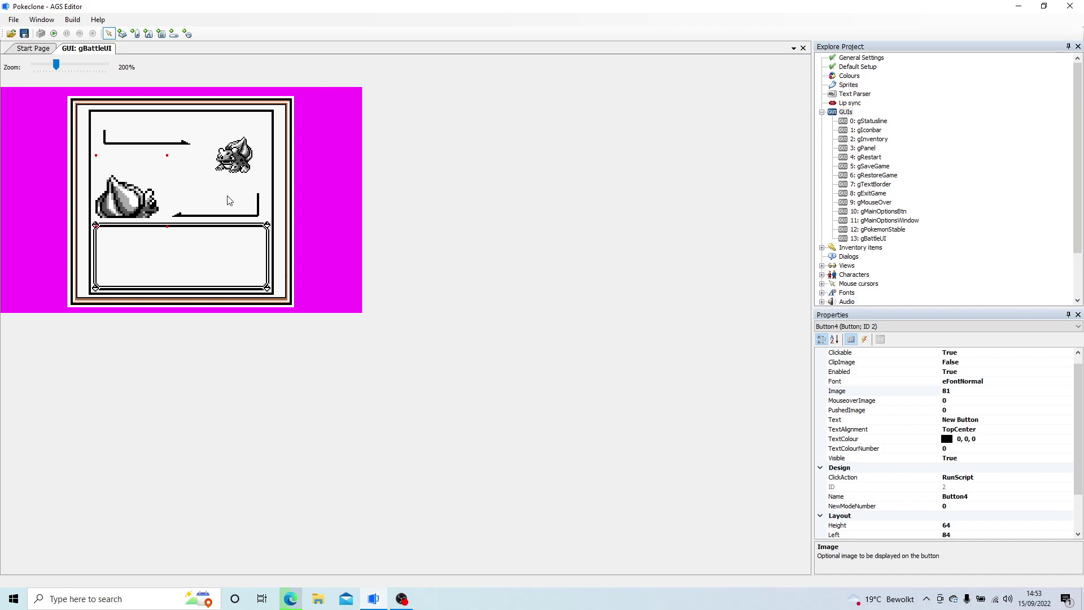
Draw a label about 99 by 12 pixels above the upper bar and set its font to eFontNeue13.
click(135, 34)
drag(95, 111, 206, 125)
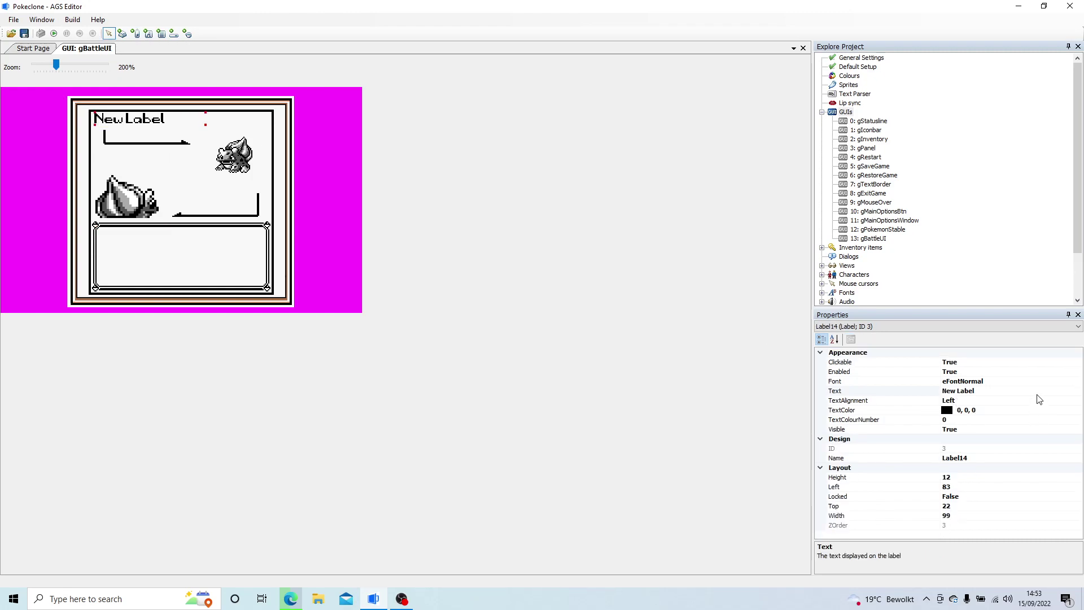
click(1062, 391)
click(1070, 381)
click(1077, 381)
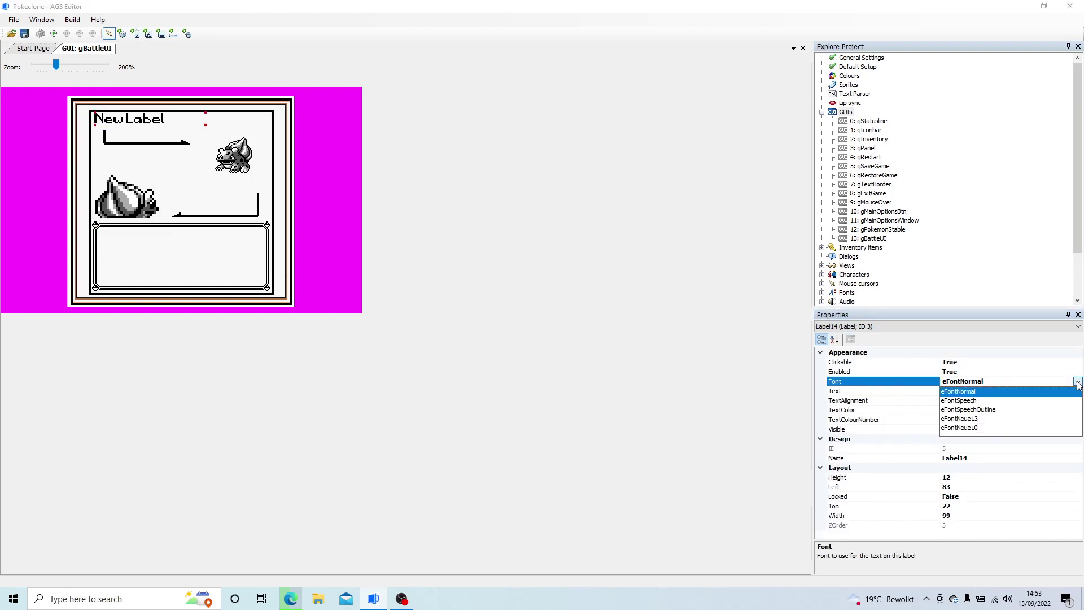
click(968, 419)
Set the upper label's text to "Poke Name".
click(870, 391)
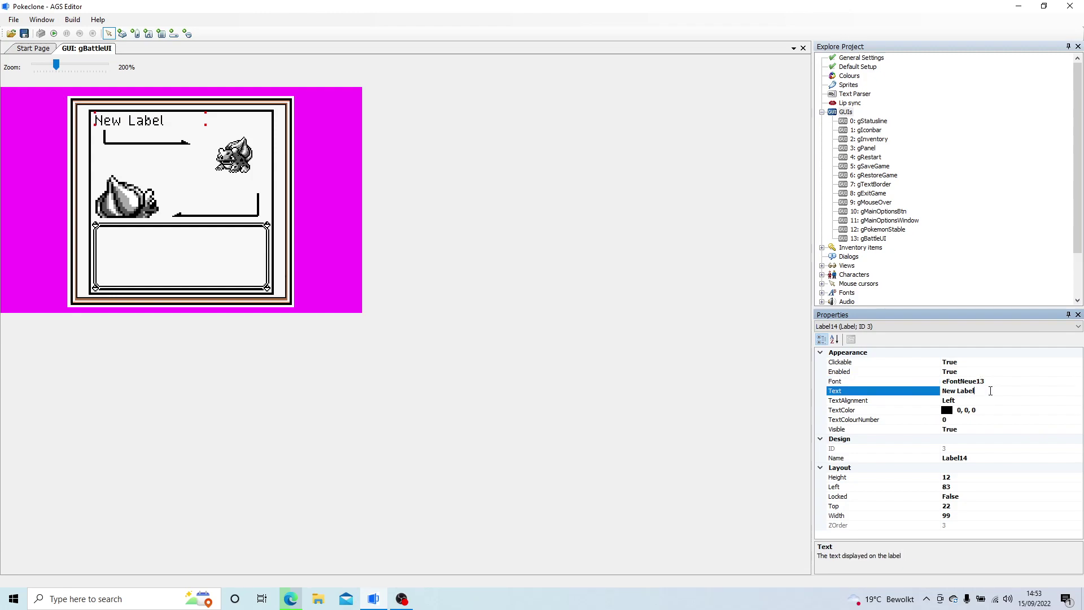
text(Poke Name)
key(Return)
Try "Charazard" as the upper label's text and restore the text to "Poke Name".
click(928, 393)
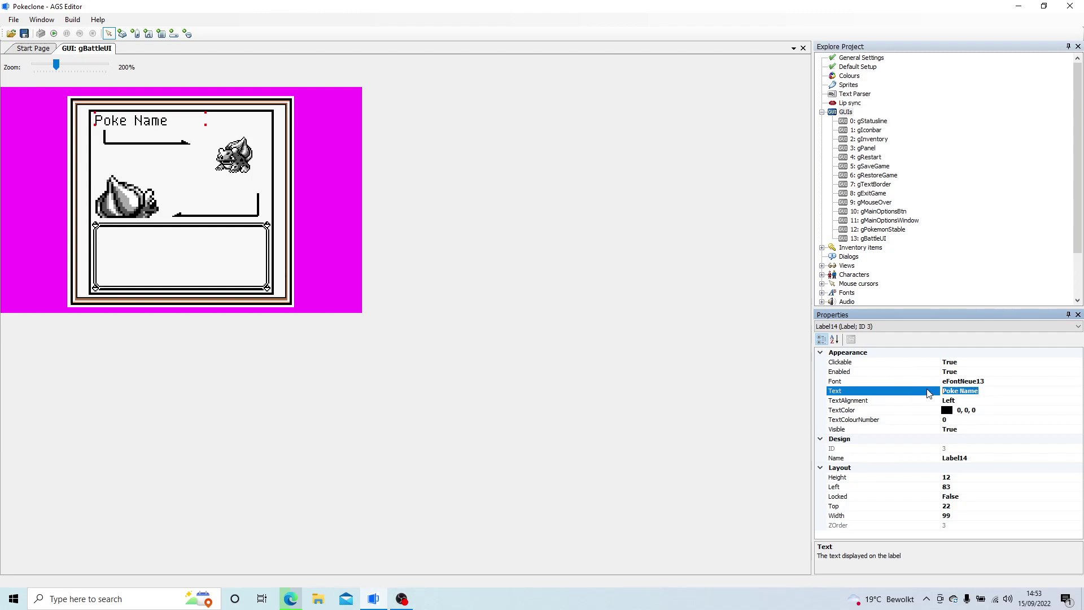
text(C)
text(harazard)
key(Return)
key(BackSpace)
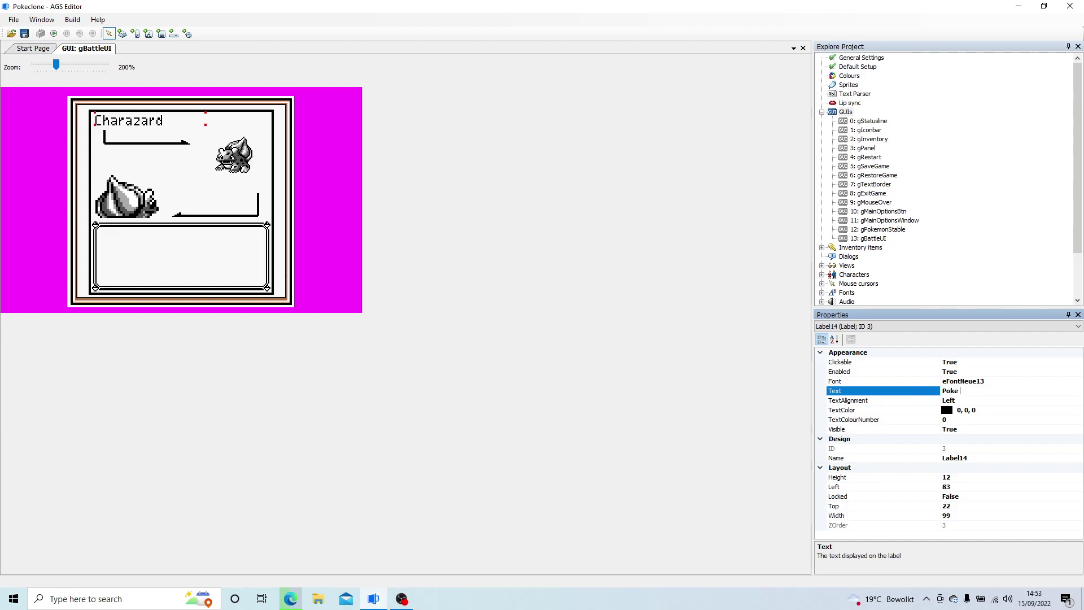
text(Poke Name)
key(Return)
Move the Poke Name label to left 81, top 23, and paste a copy of it above the lower bar.
drag(157, 122, 150, 120)
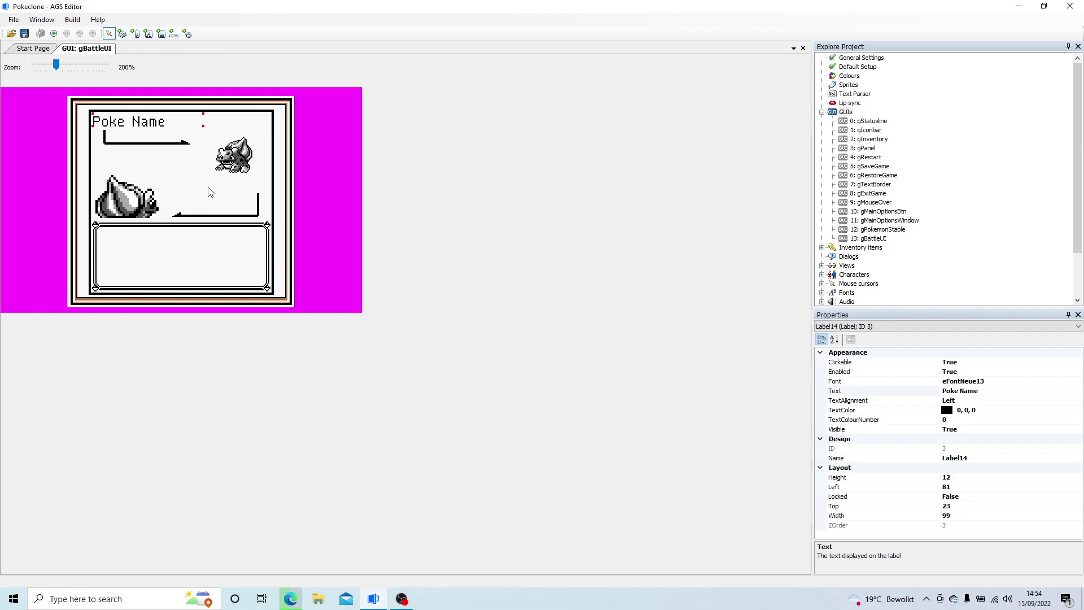
click(162, 183)
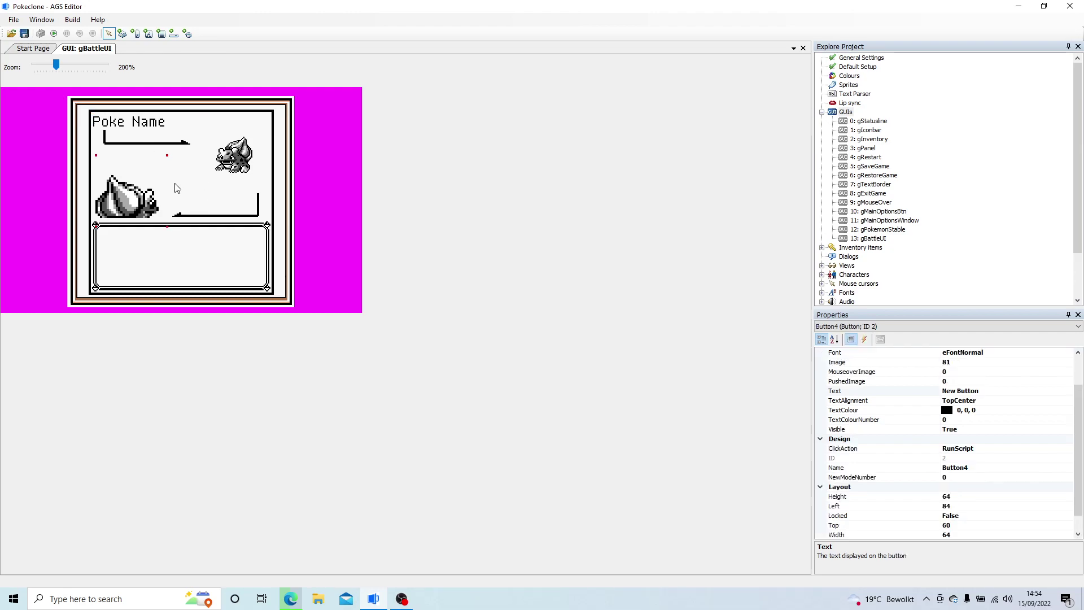
click(135, 33)
click(108, 33)
click(129, 126)
right_click(129, 125)
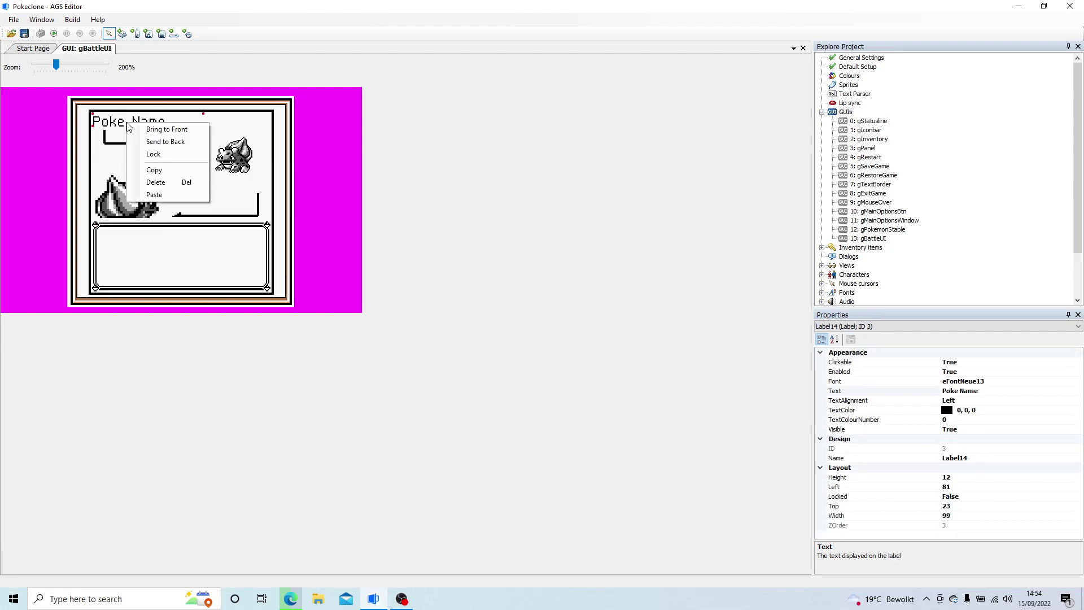
click(171, 168)
right_click(169, 185)
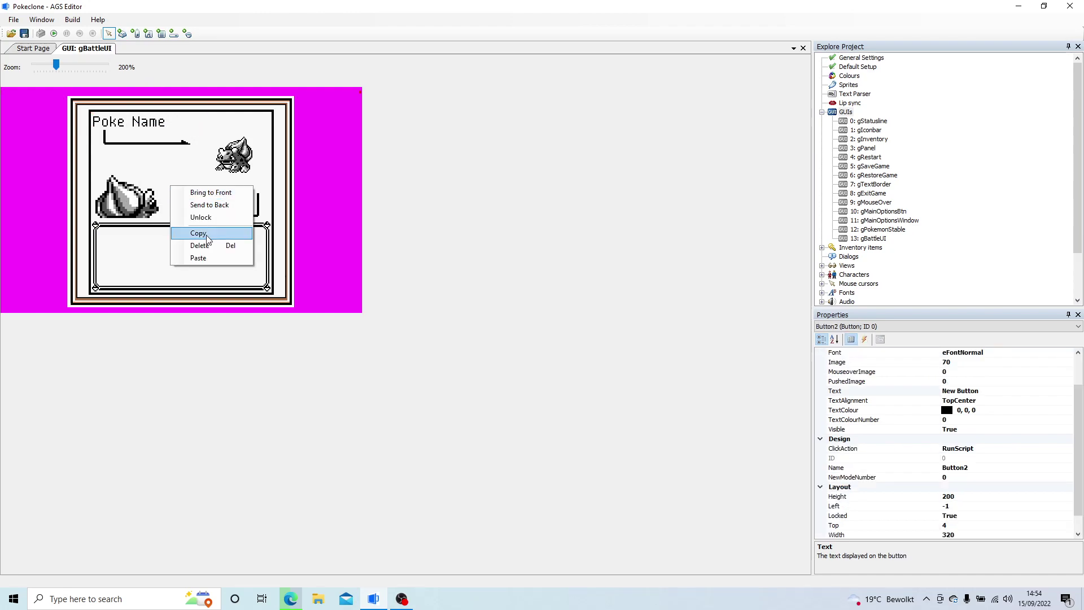
click(208, 258)
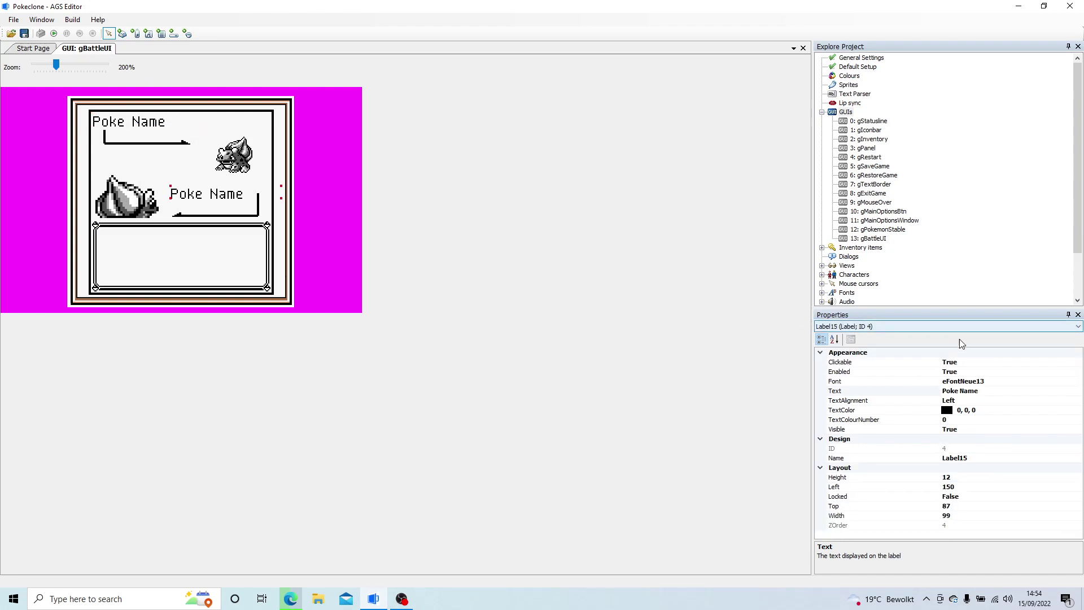
Try "Bulbasaur" as the text of the copied label above the lower bar.
click(967, 390)
click(984, 384)
drag(989, 389, 826, 364)
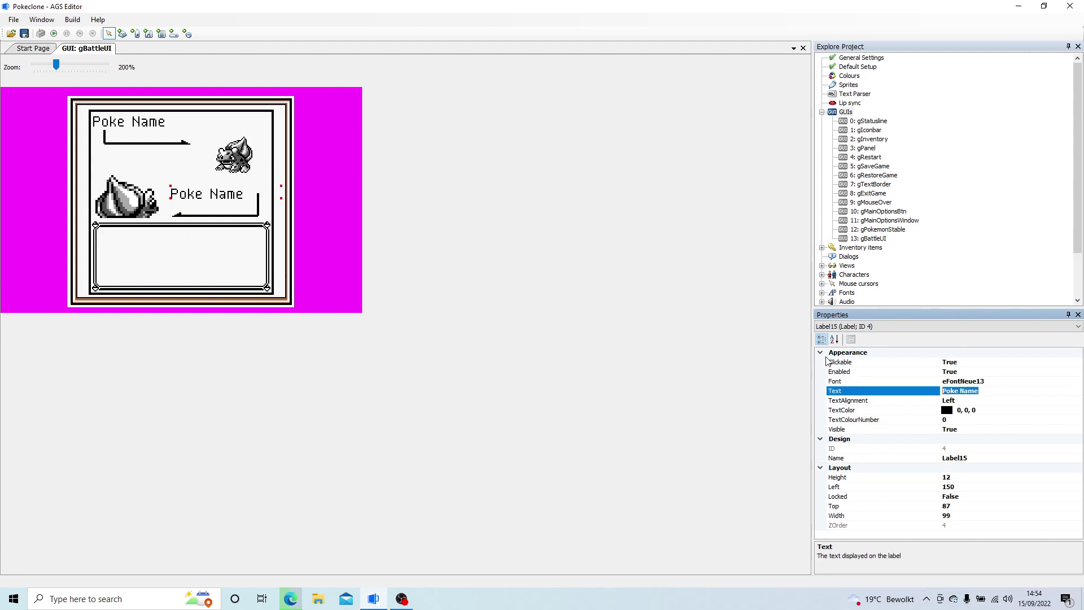
text(Bulb)
text(asaur)
key(Return)
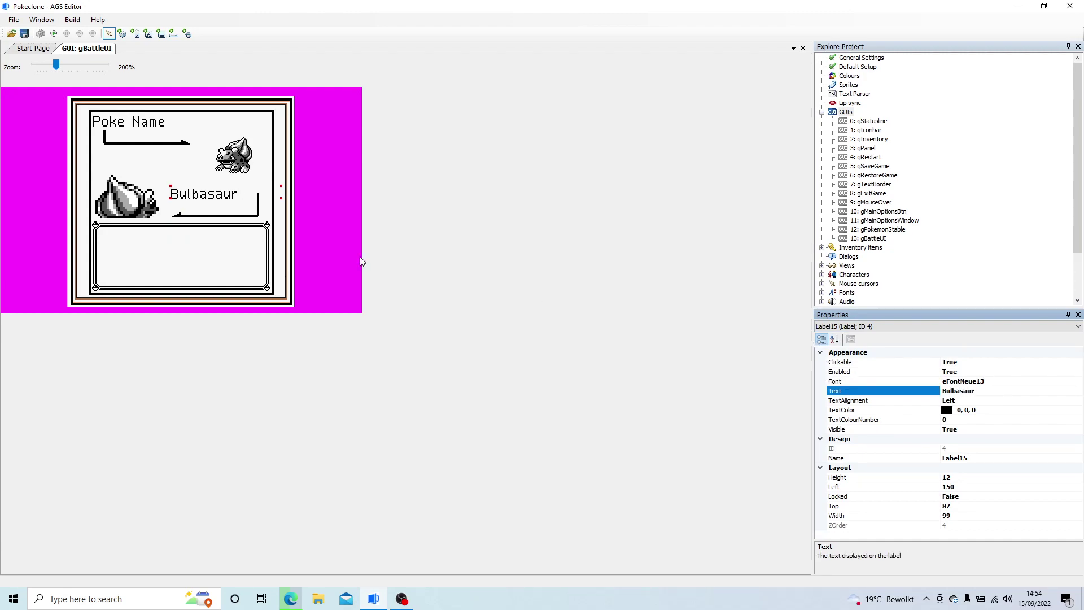
Move the copied label up to top 85 and set its text to "Poke Name".
click(212, 198)
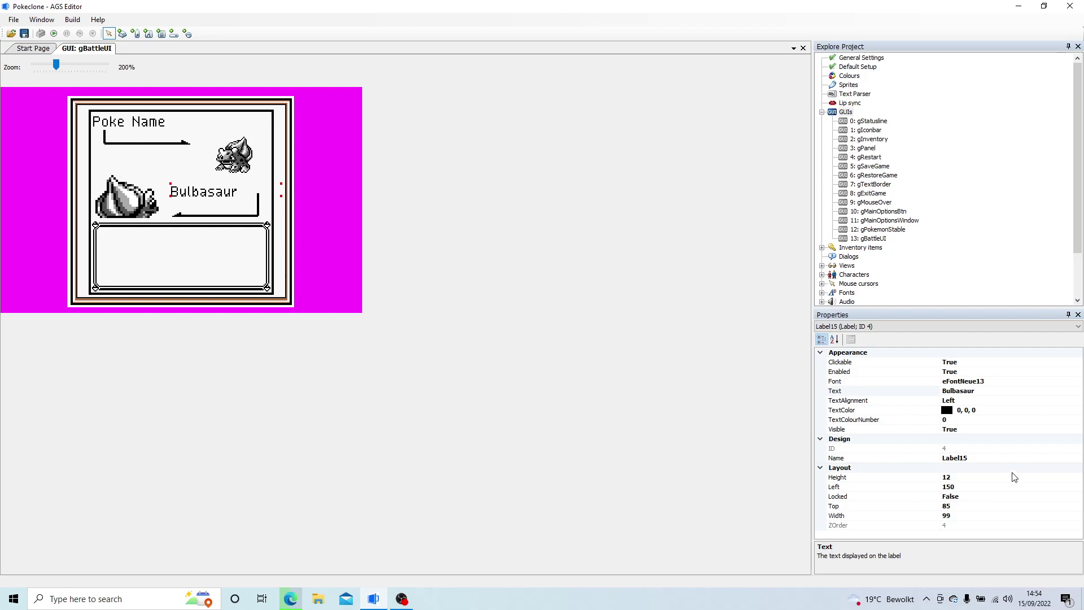
click(927, 391)
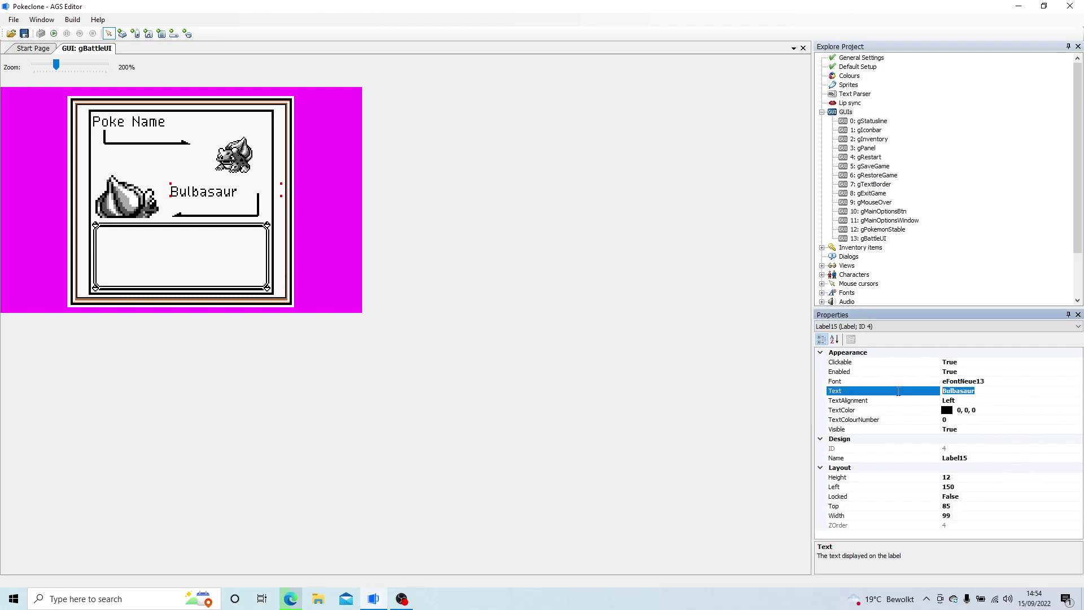
text(Poke Name)
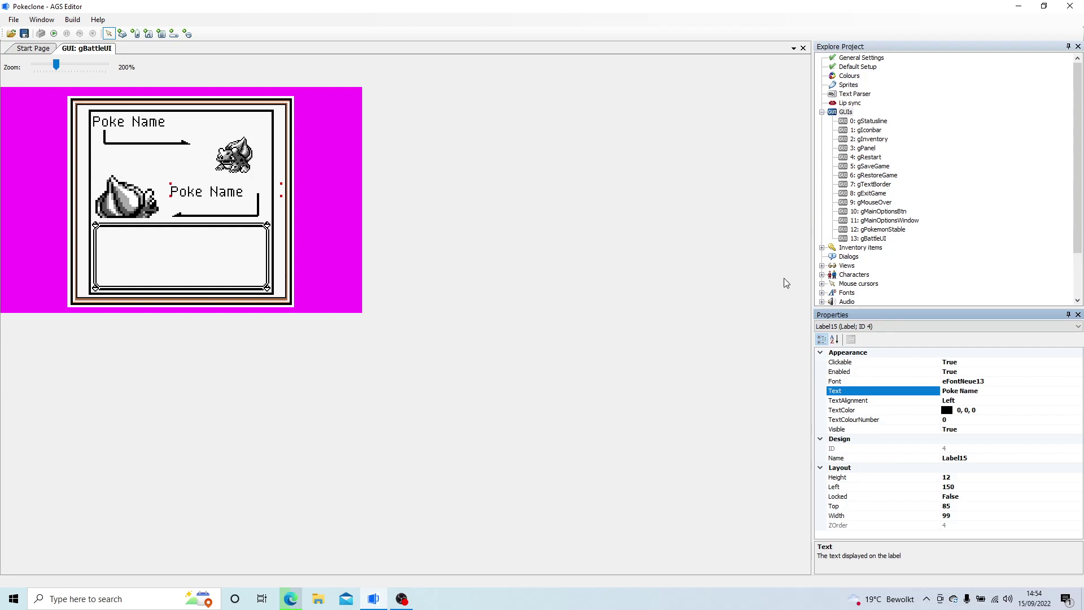
Add a label about 59 by 13 pixels in font eFontNeue10 on the upper bar, placed at left 94, top 38.
click(135, 33)
drag(110, 128, 175, 142)
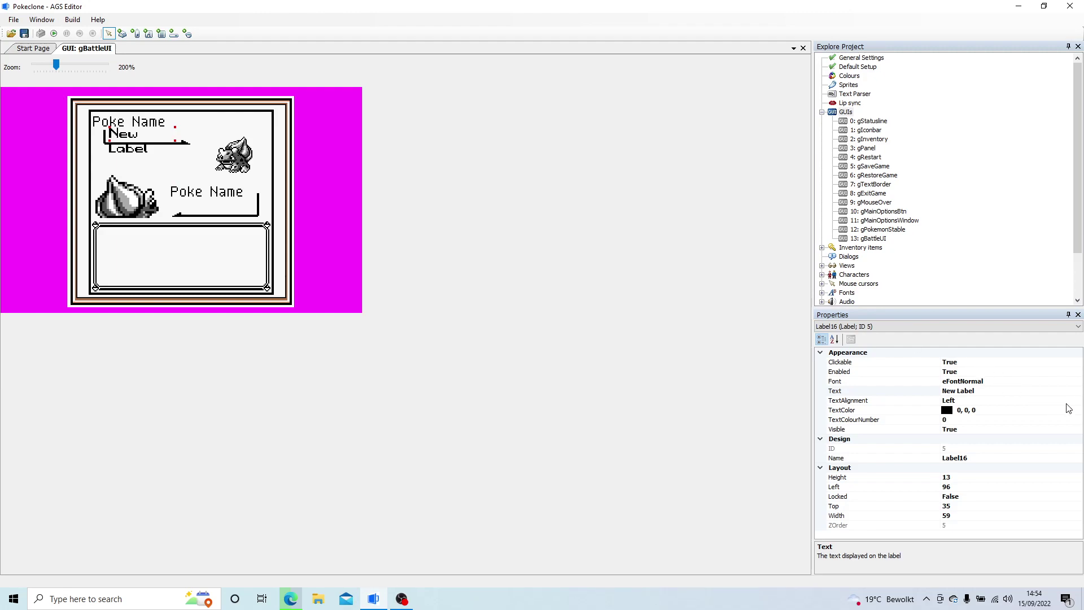
click(1058, 383)
click(1077, 382)
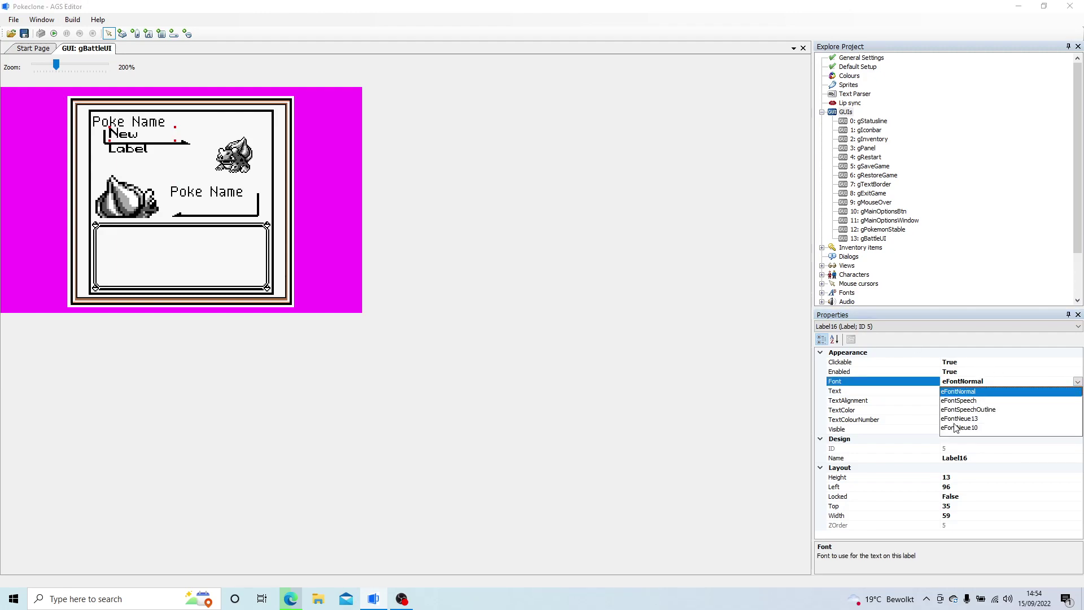
click(954, 427)
drag(56, 65, 79, 68)
drag(212, 168, 210, 173)
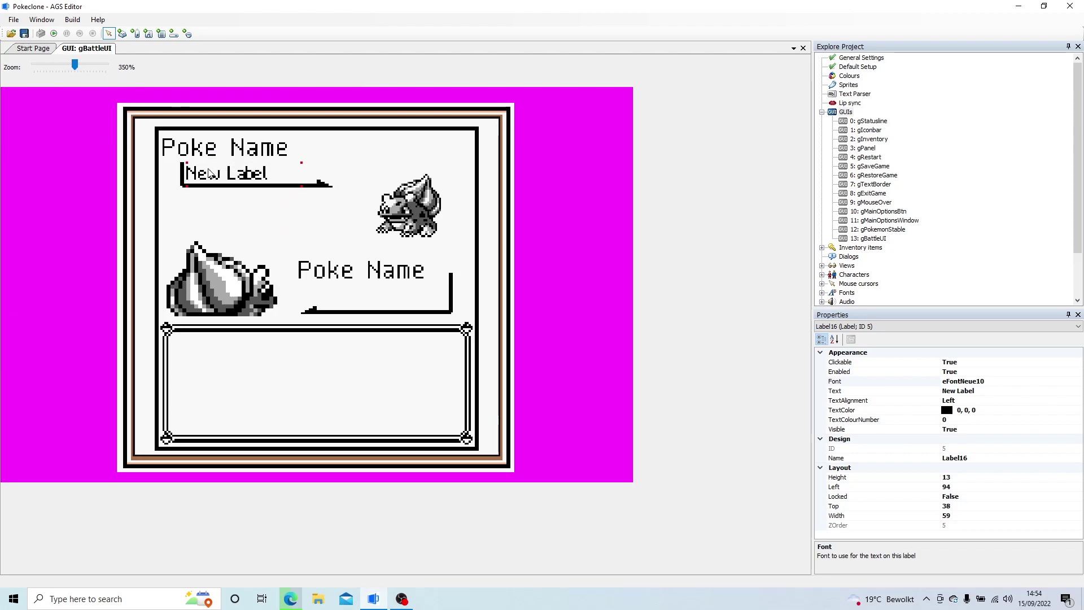
Set the text of the label on the upper bar to "HP: 00 Lvl: 0" and widen the label to about 79 pixels.
click(948, 400)
click(881, 391)
click(960, 391)
text(HP: 00)
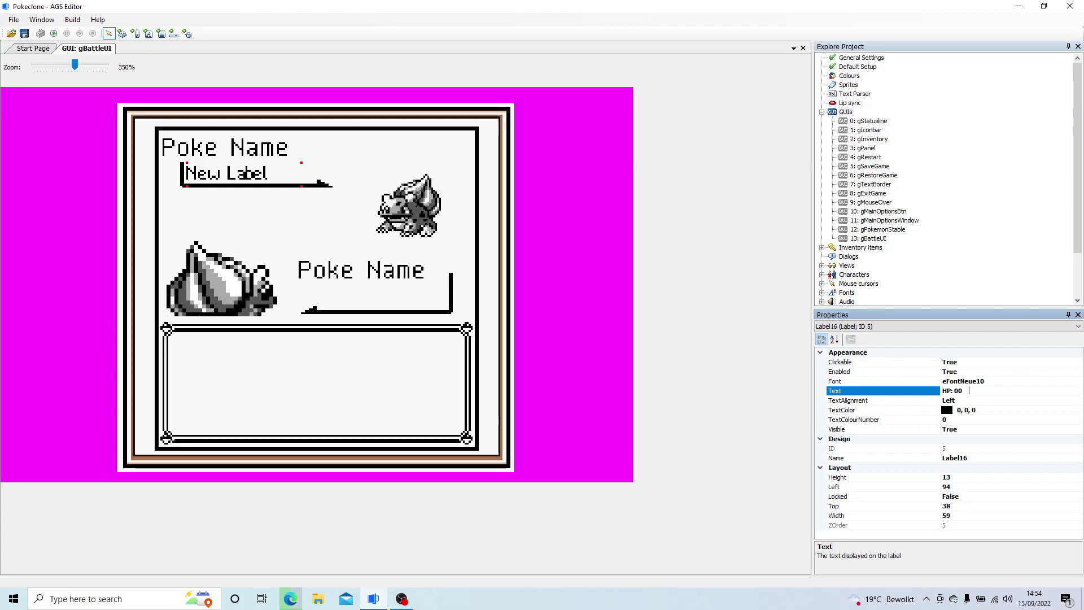
text(    Lvl: 0)
key(Return)
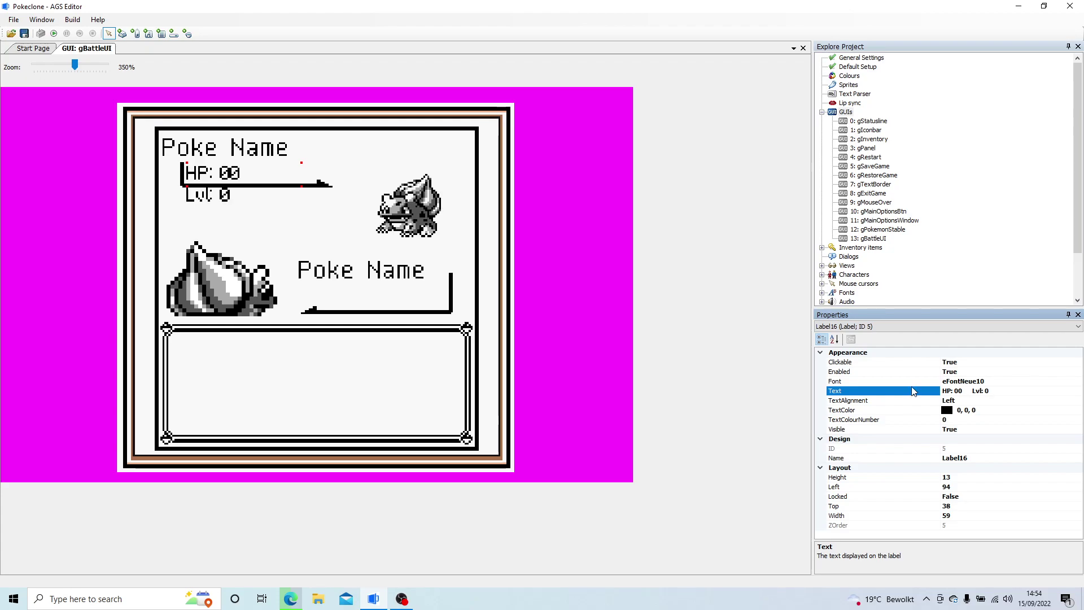
drag(301, 185, 343, 191)
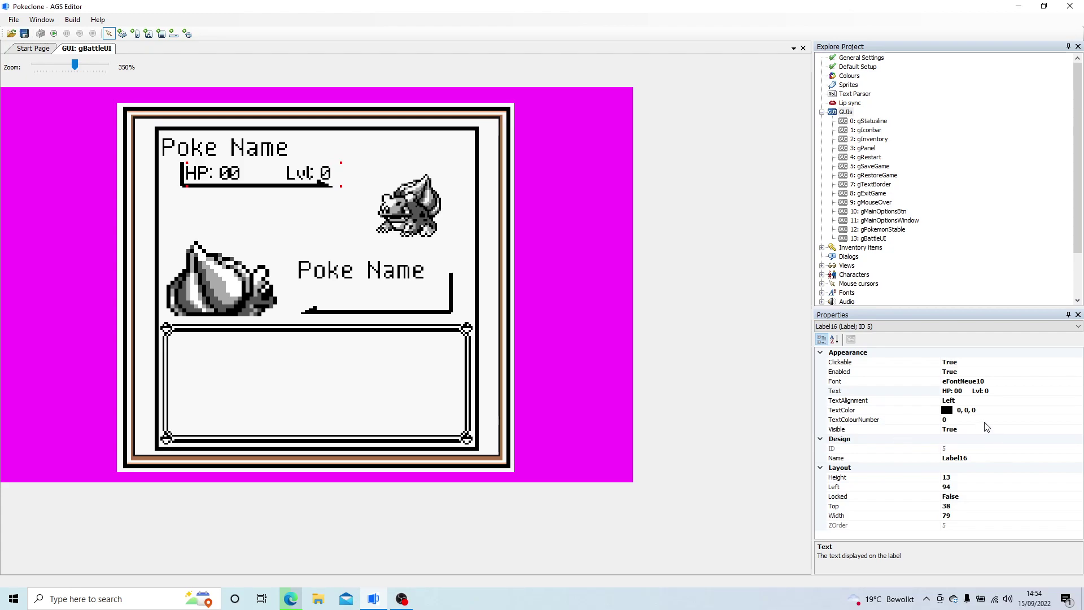
Shorten the gap between "HP: 00" and "Lvl: 0" in the label's text by removing spaces.
click(972, 390)
key(BackSpace)
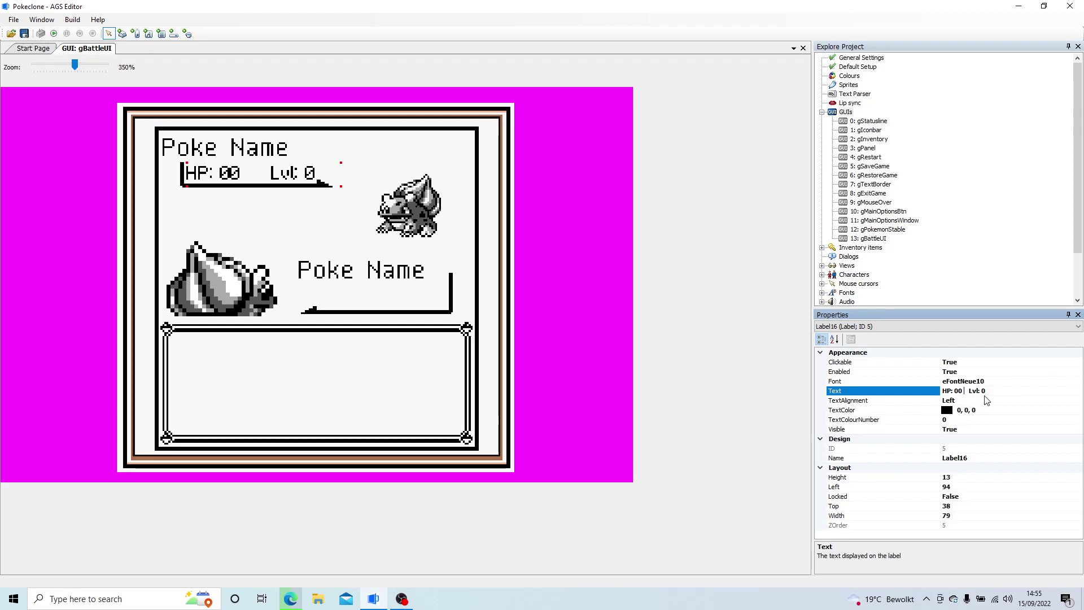
key(BackSpace)
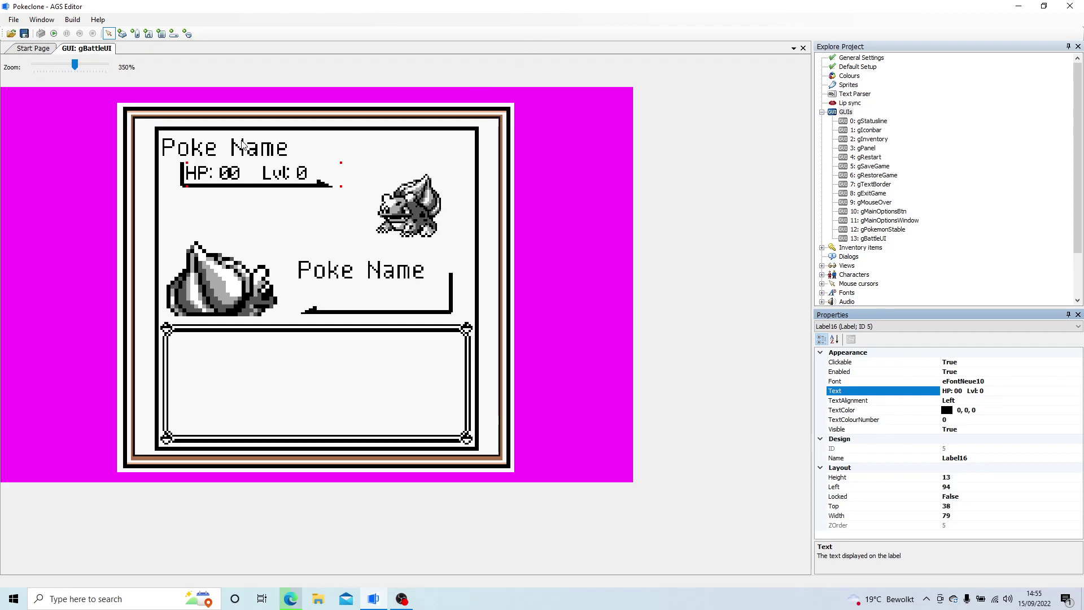
Duplicate the upper bar's HP and level label and place the copy on the lower bar at left 162, top 102.
right_click(213, 176)
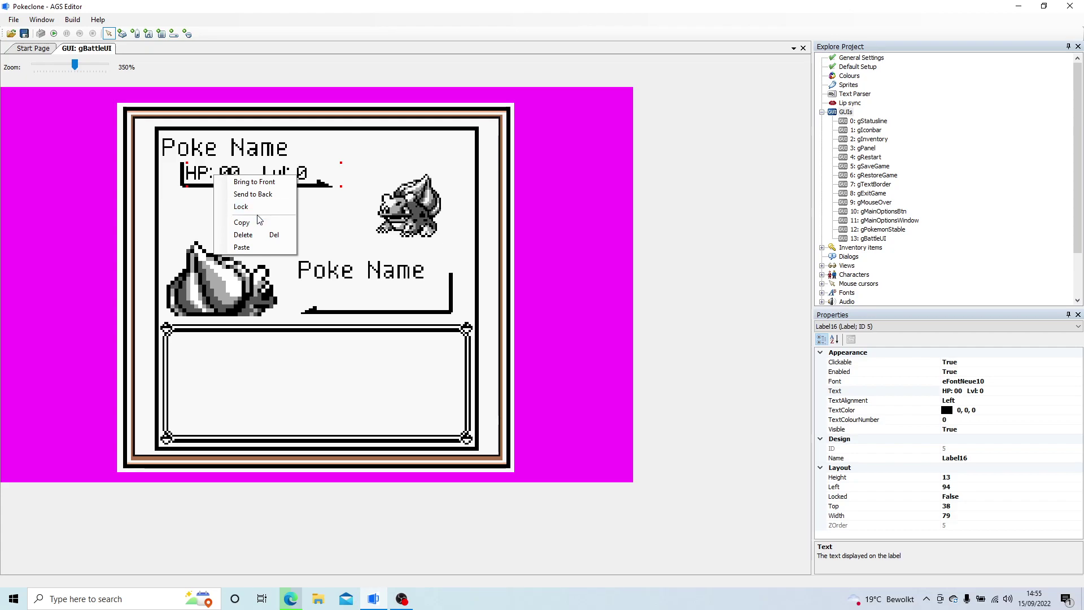
click(257, 225)
right_click(257, 225)
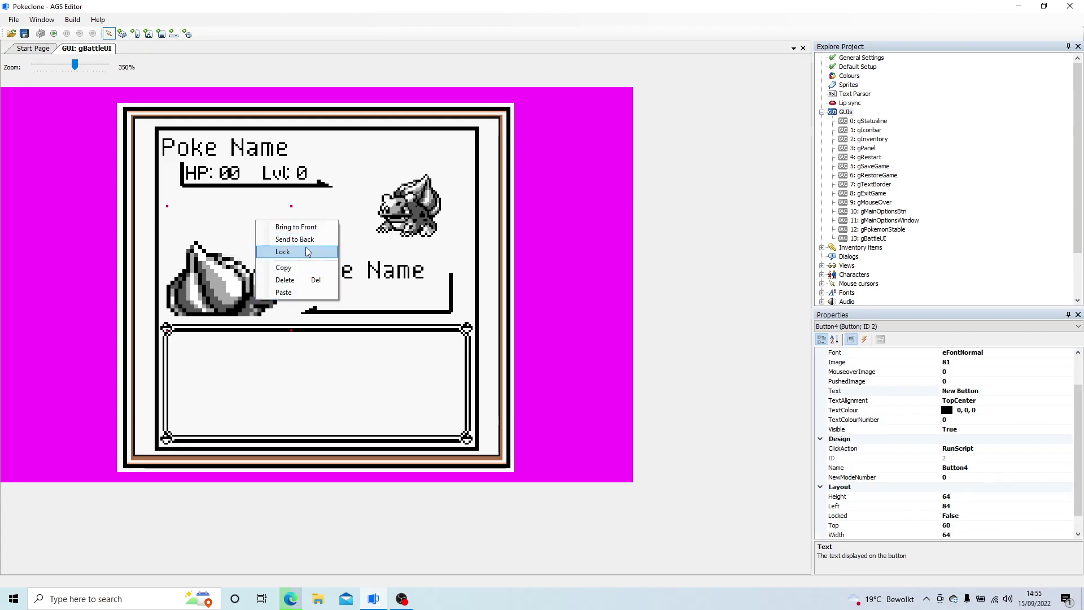
click(288, 293)
drag(297, 239, 365, 302)
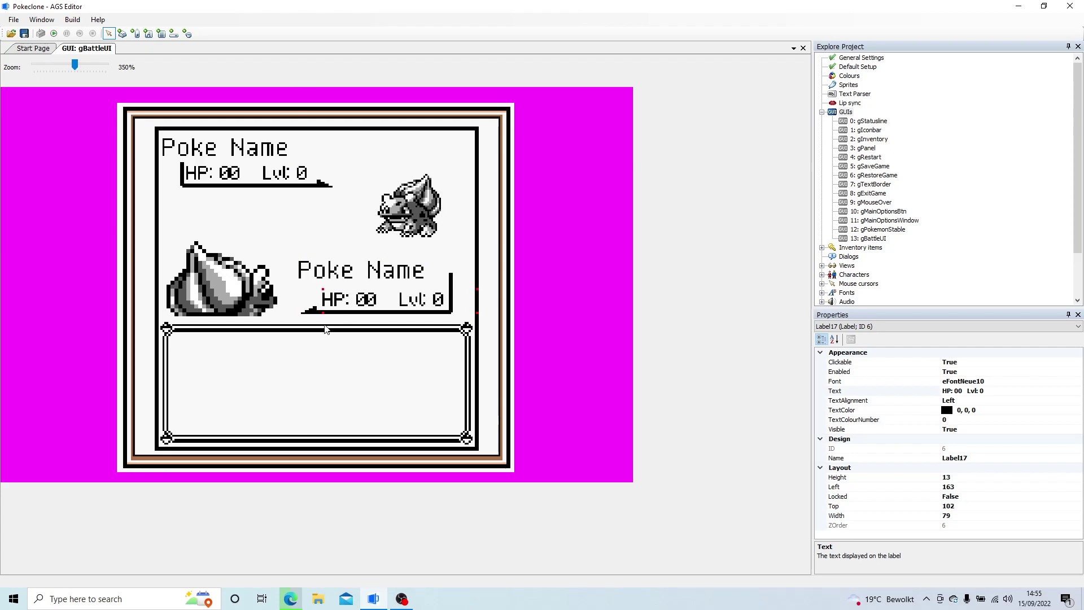
key(Left)
key(Left)
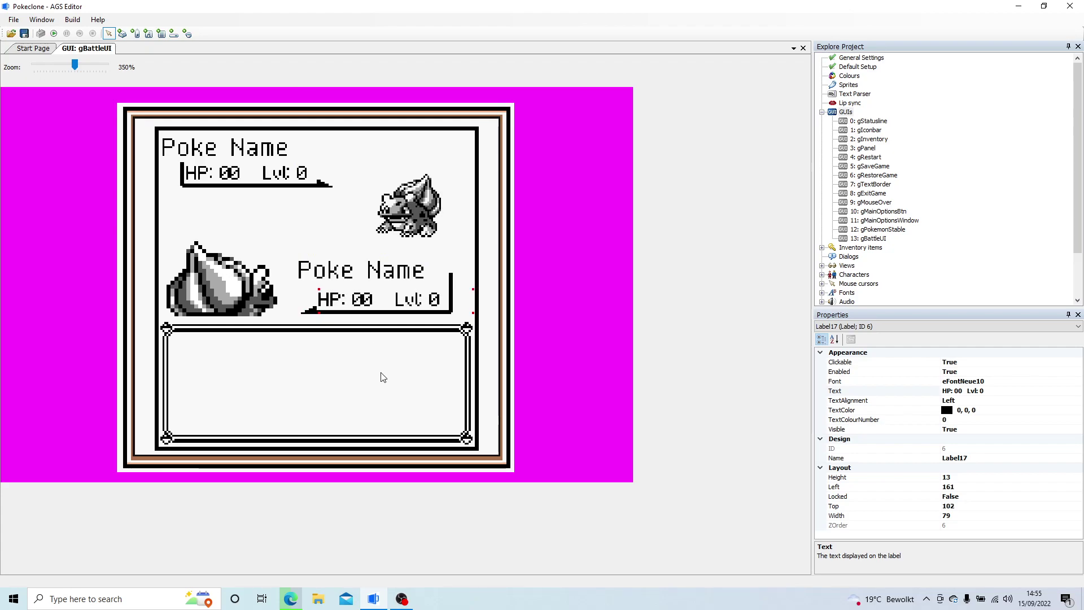
key(Right)
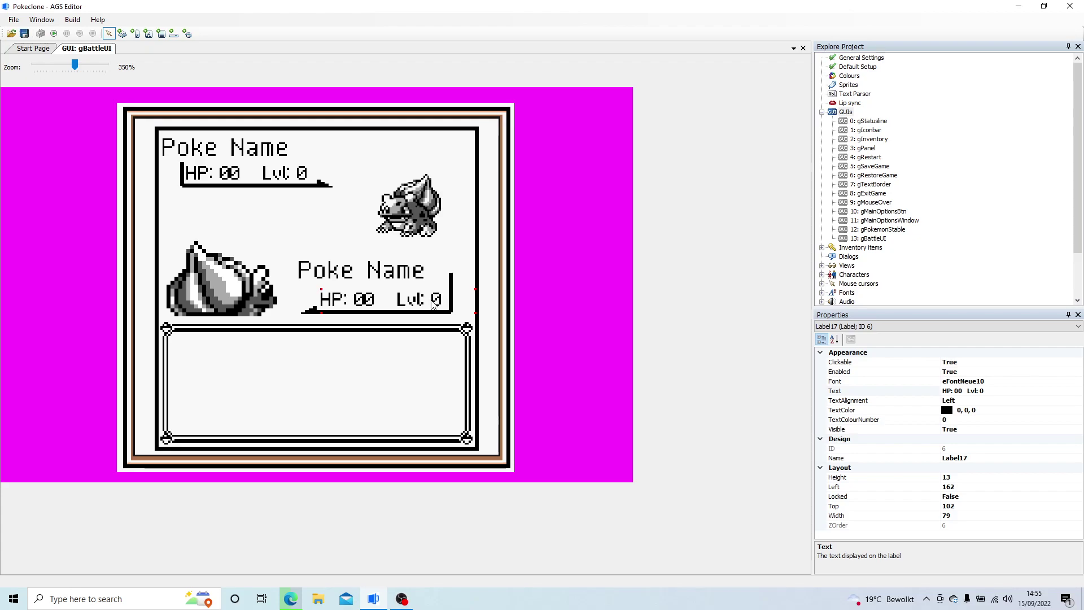
Narrow both HP and level labels to 68 pixels wide, with heights of 12 for the lower and 11 for the upper.
drag(477, 314, 453, 312)
click(286, 172)
drag(341, 185, 323, 188)
click(329, 225)
Rename the upper "Poke Name" label as lTargetPokeName.
click(201, 154)
click(970, 458)
drag(959, 460, 875, 462)
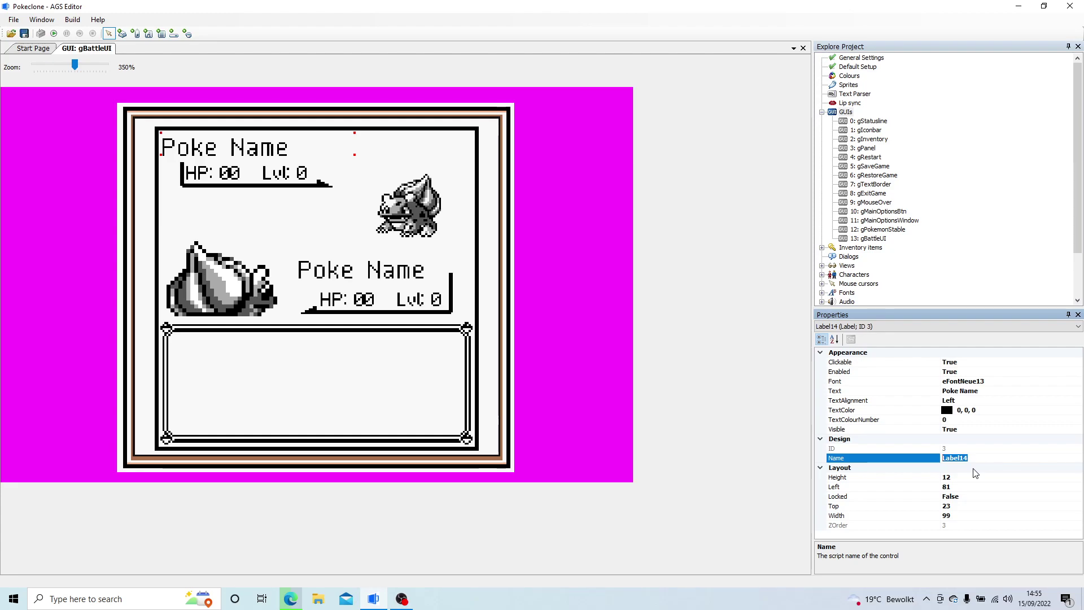
key(BackSpace)
text(lP)
key(BackSpace)
text(TargetPokeName)
key(Return)
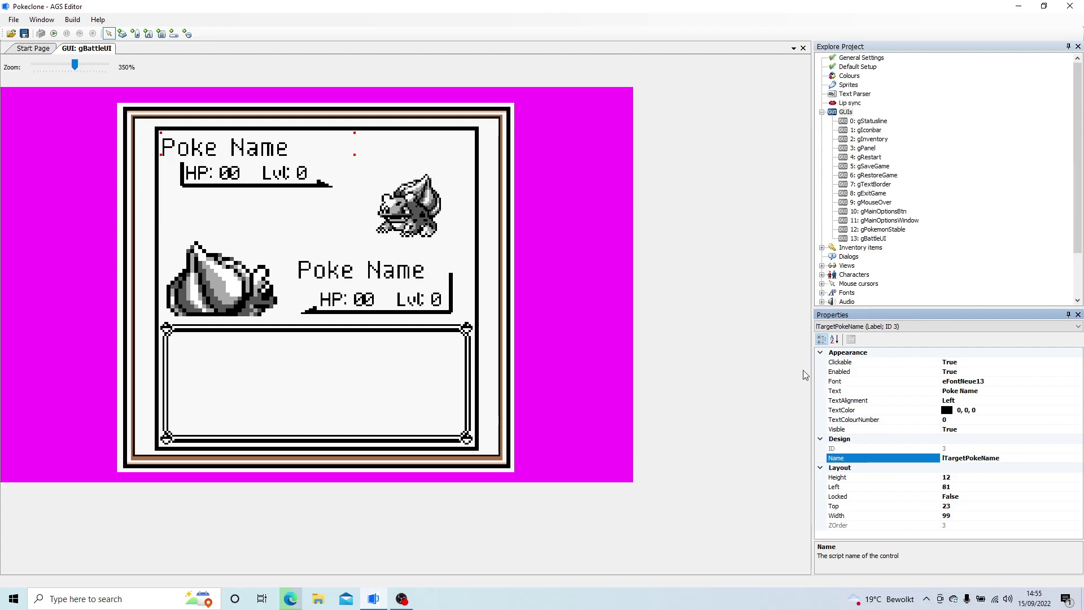
Rename the lower "Poke Name" label as lMyPokeName.
click(383, 270)
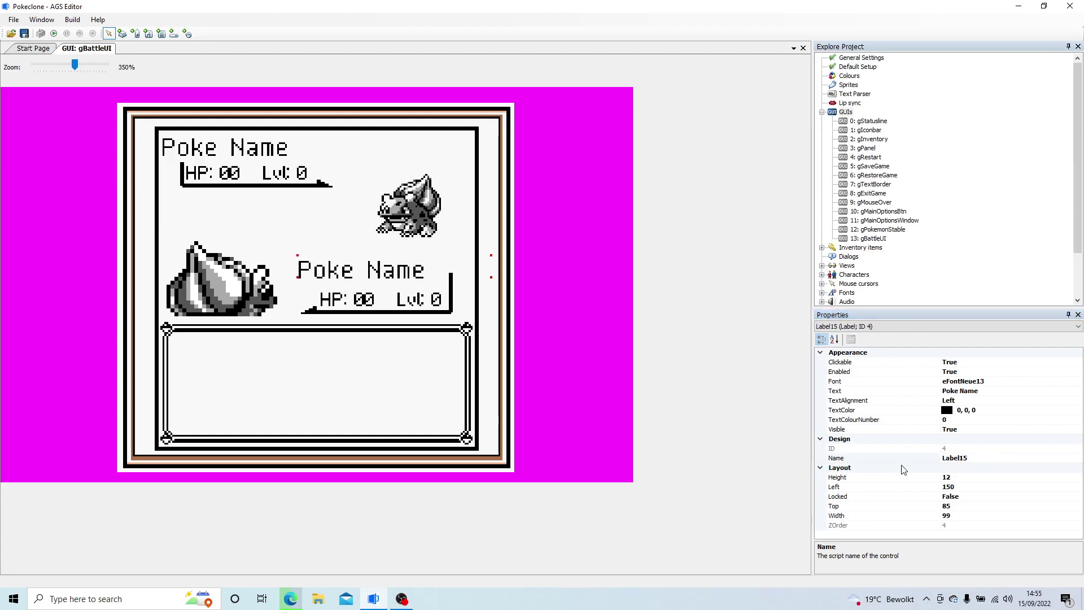
click(1017, 457)
double_click(1017, 457)
text(l)
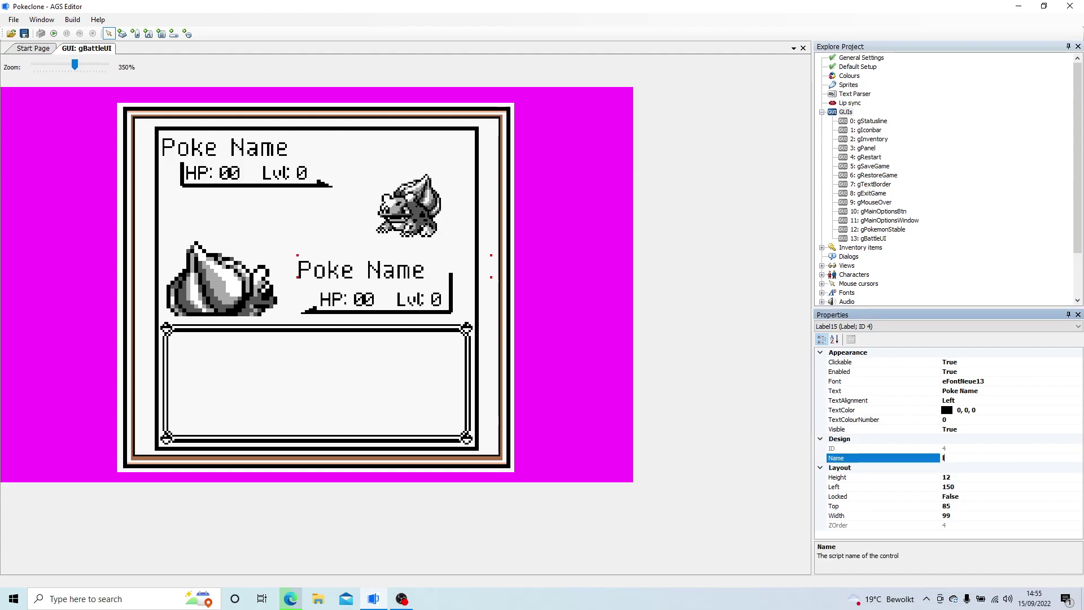
text(MyPokeName)
click(838, 458)
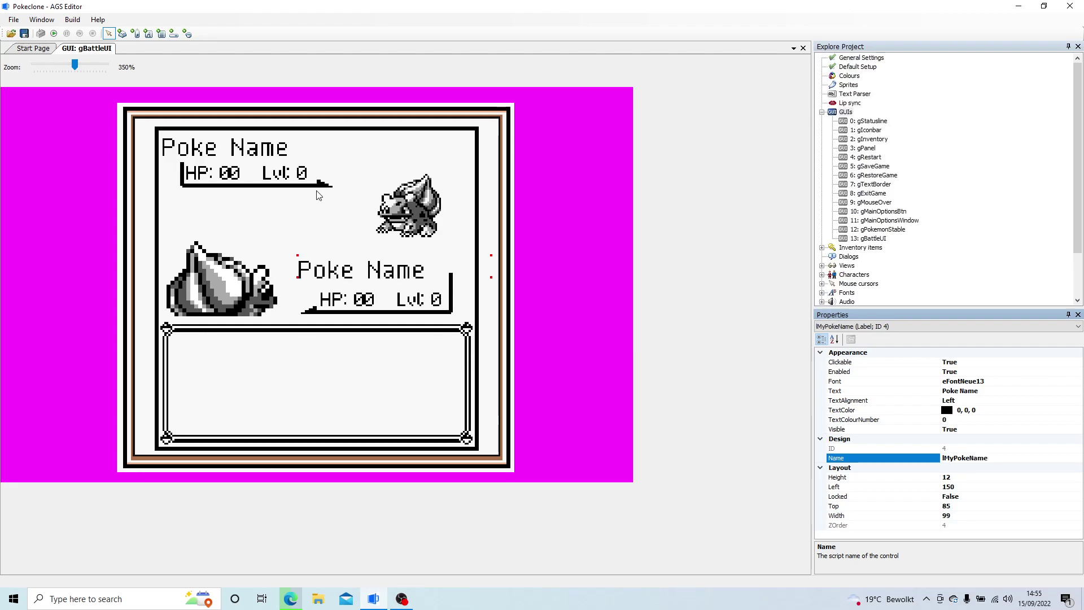
Rename the upper HP and level label as lTargetHPLvl.
click(291, 174)
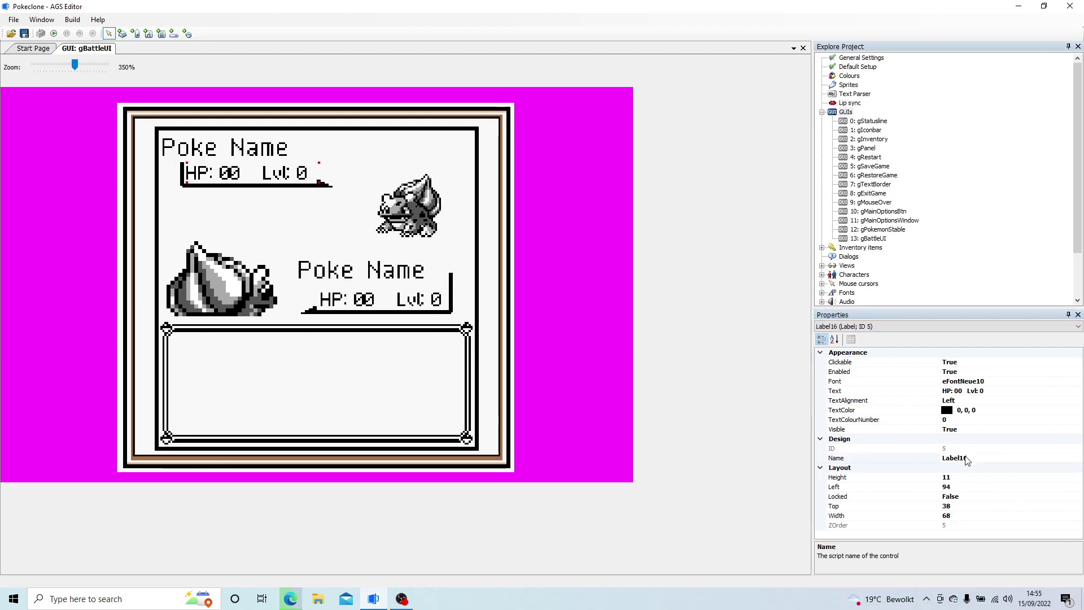
click(926, 460)
text(l)
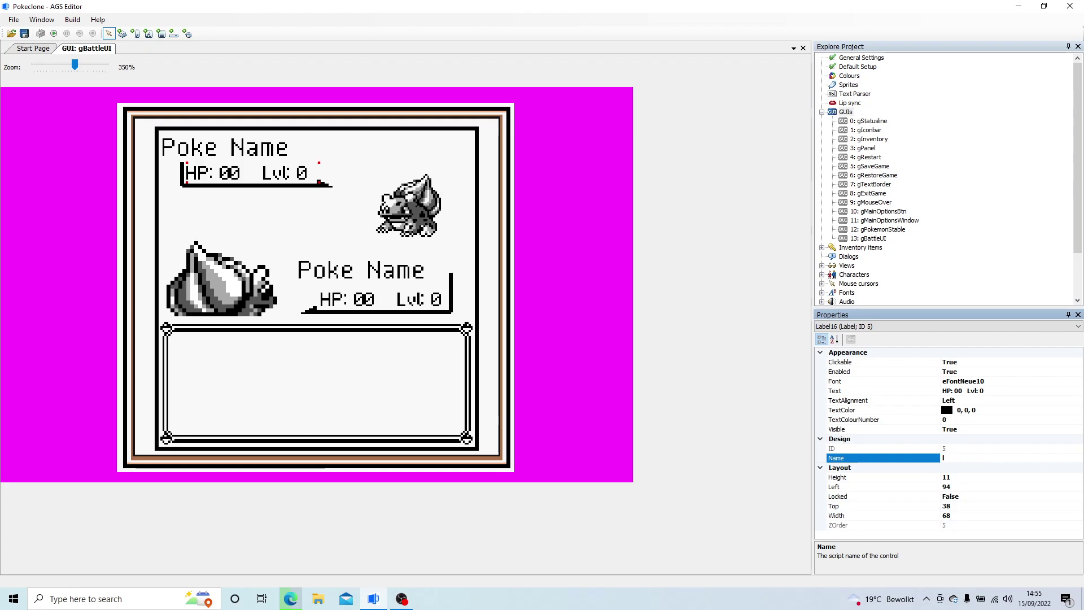
text(Target)
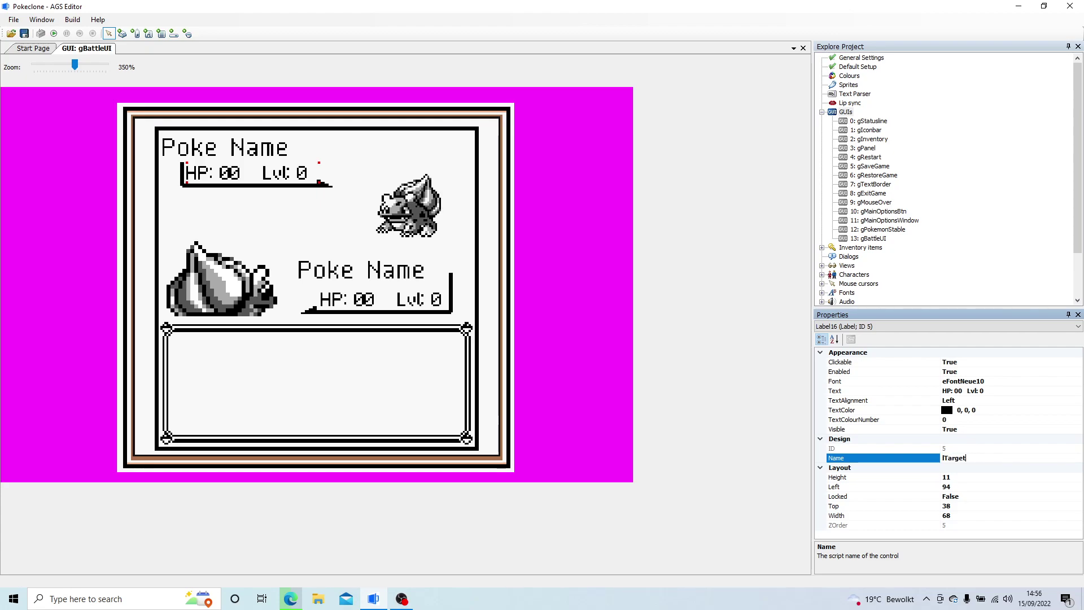
text(HP)
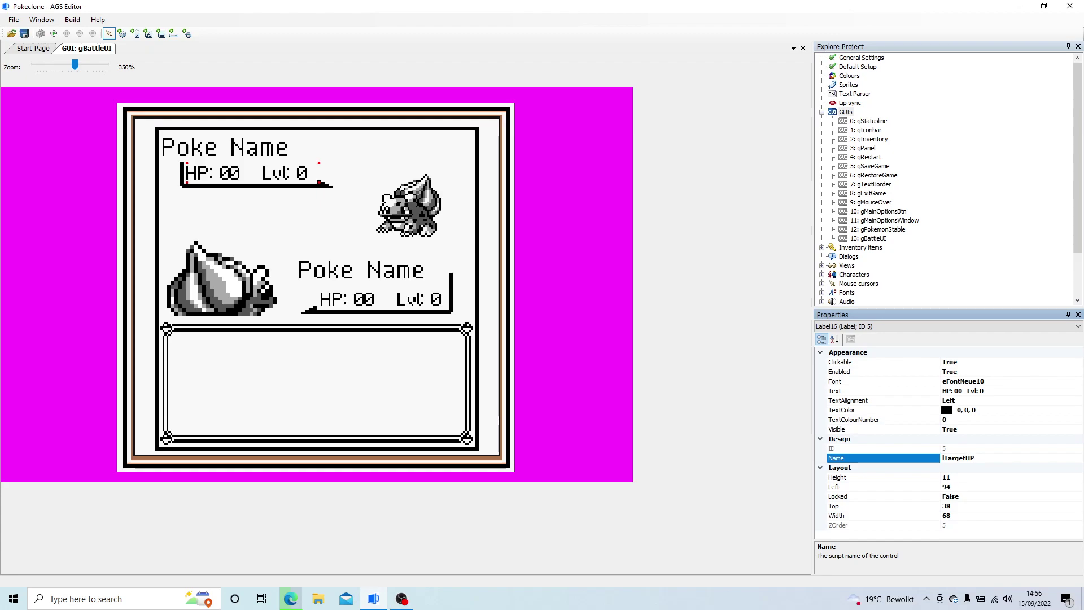
text(Lvl)
key(Return)
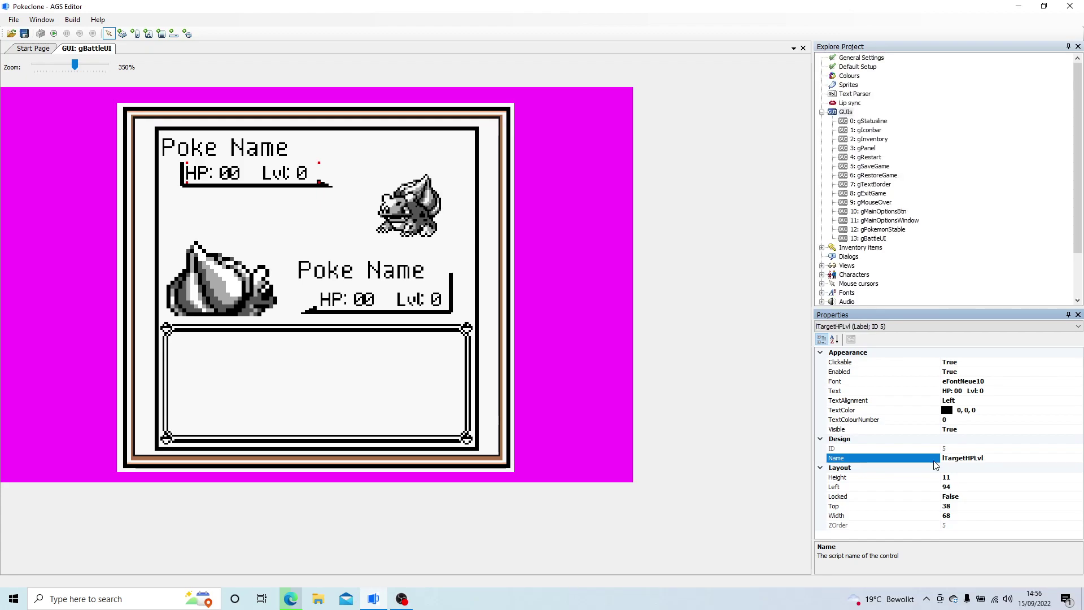
Rename the lower HP and level label as lMyHPLVL.
click(449, 310)
click(981, 458)
key(ctrl+a)
key(BackSpace)
text(lMy)
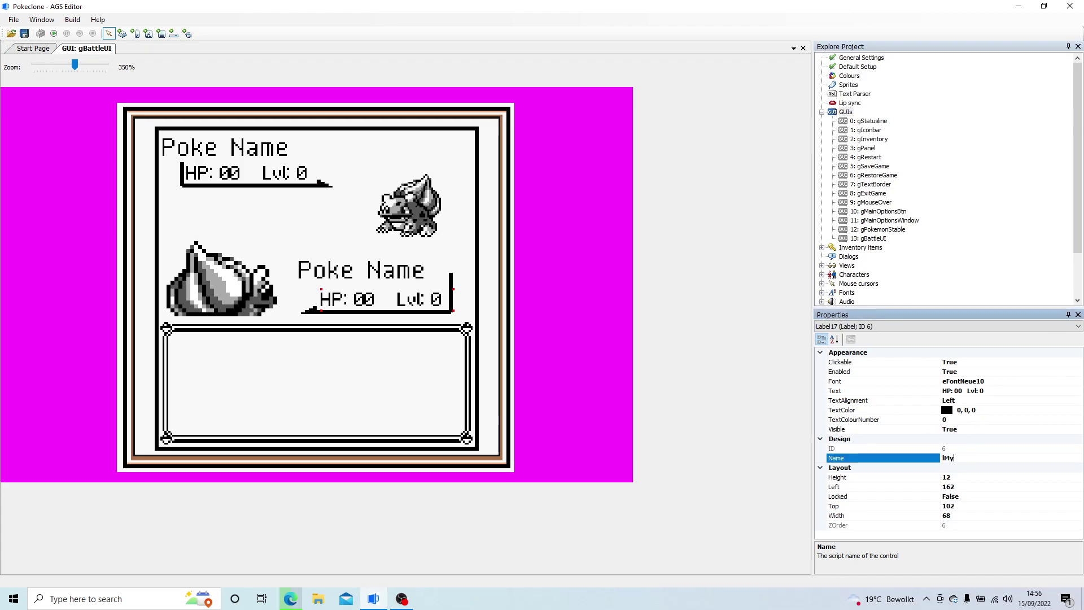
text(HPLVL)
key(Return)
Correct the capitalisation of the lower HP and level label's name to end in "Lvl", matching the upper one.
click(286, 183)
click(394, 301)
click(981, 458)
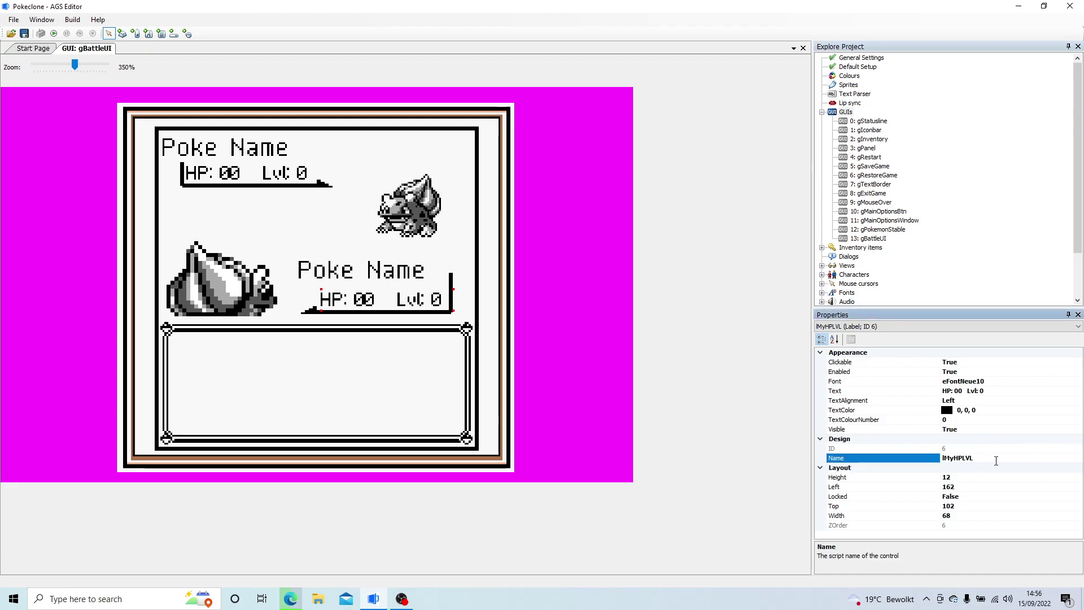
text(vl)
key(Return)
Nudge the front Pokemon sprite two pixels right and one pixel down to left 182, top 24.
click(450, 185)
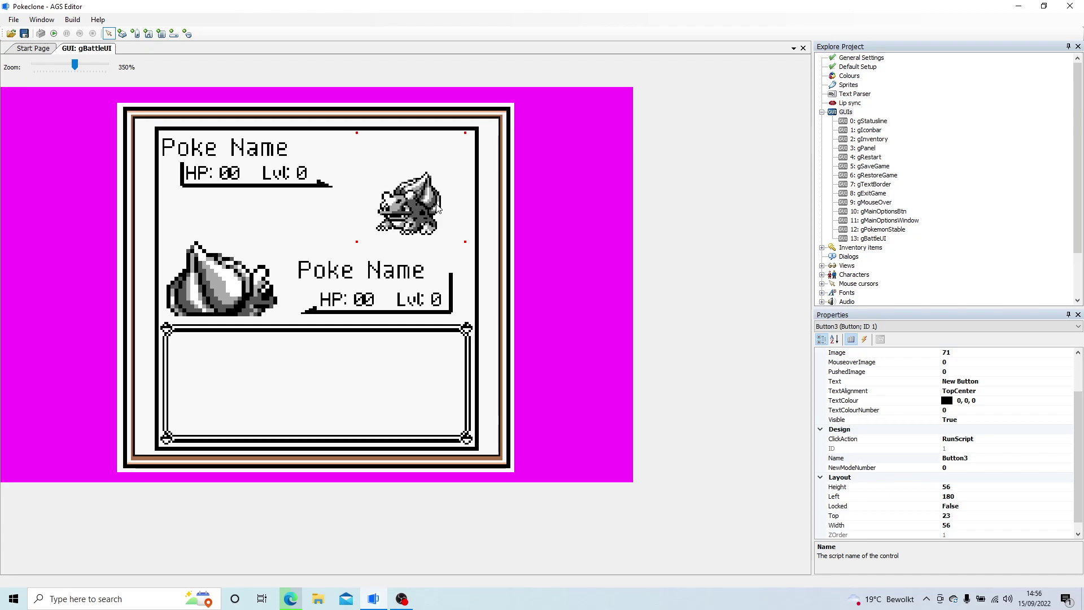
key(Right)
key(Right)
key(Down)
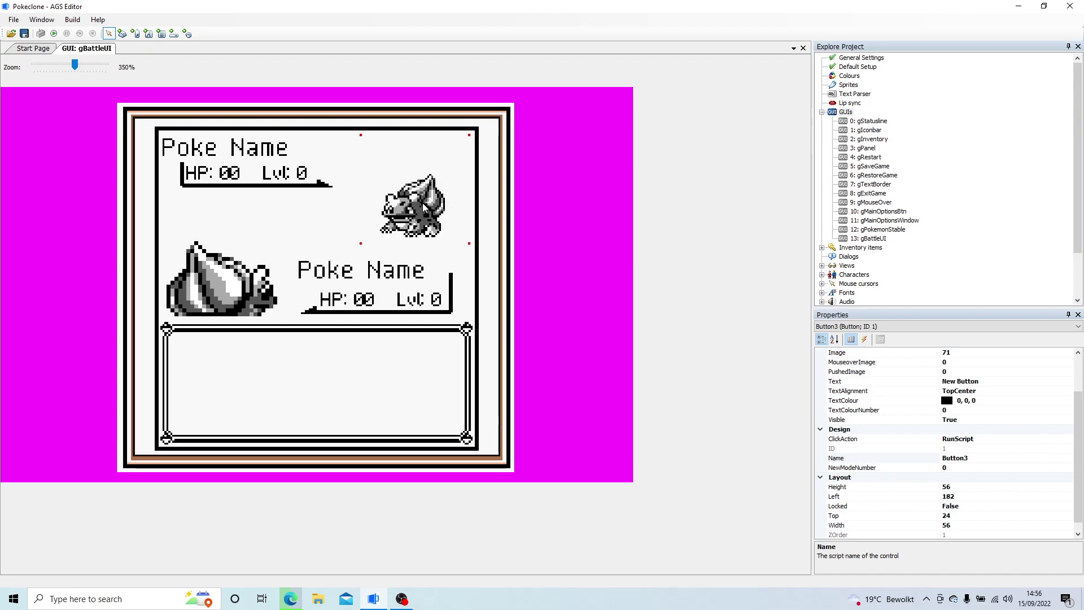
Rename the front Pokemon sprite button as bTargetPokeImage.
click(208, 289)
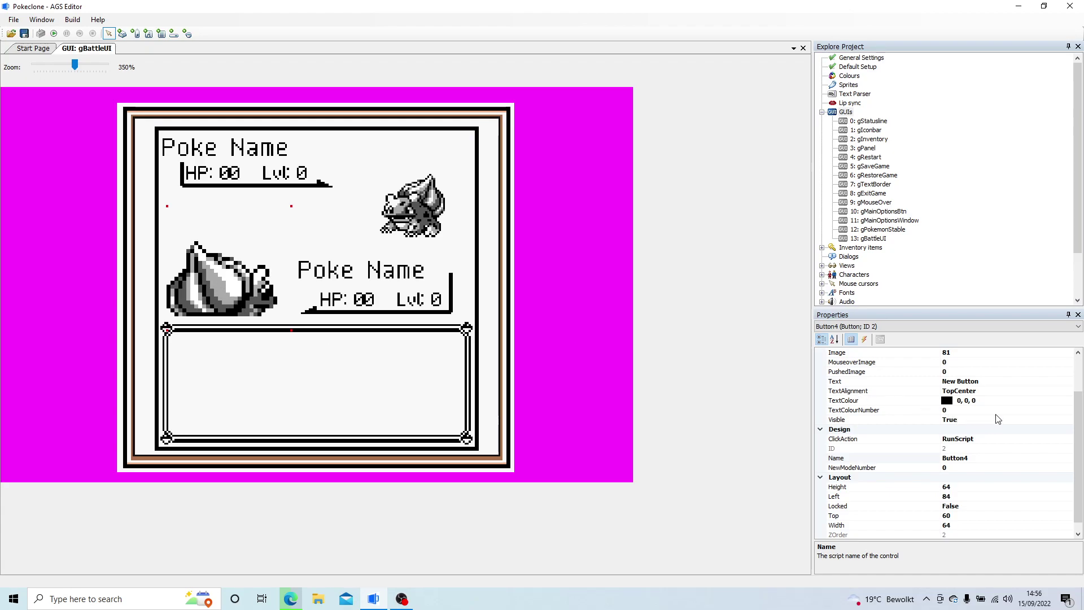
click(985, 458)
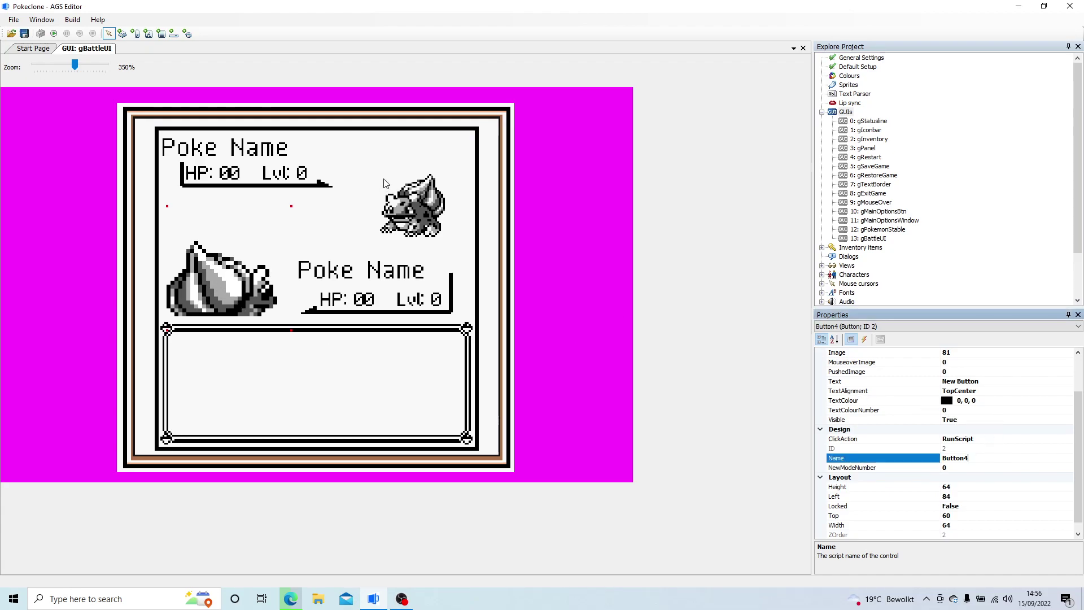
click(424, 215)
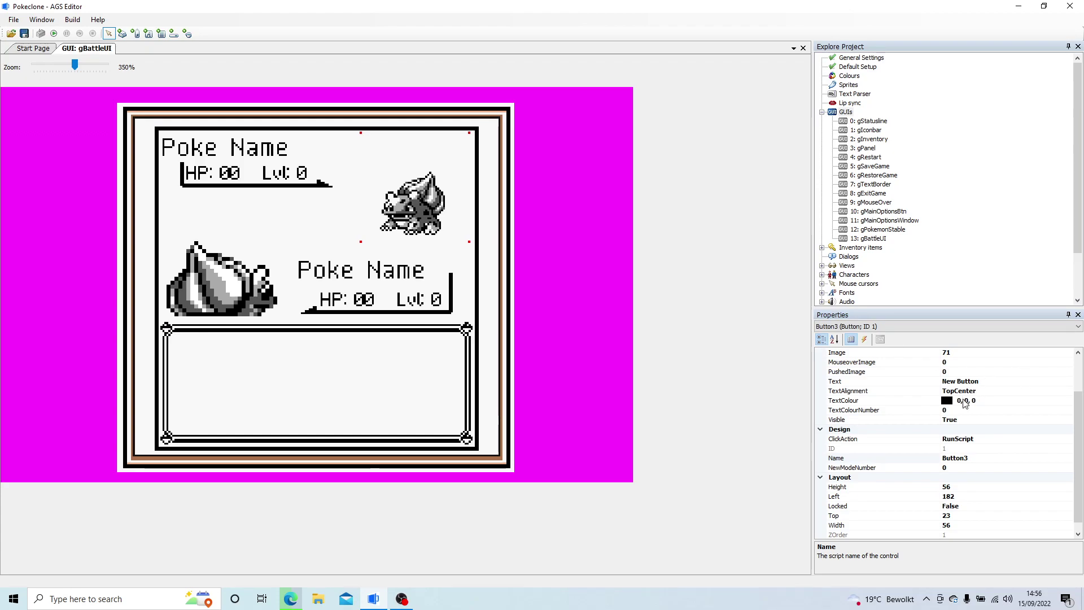
click(889, 458)
text(bTargetPokeImage)
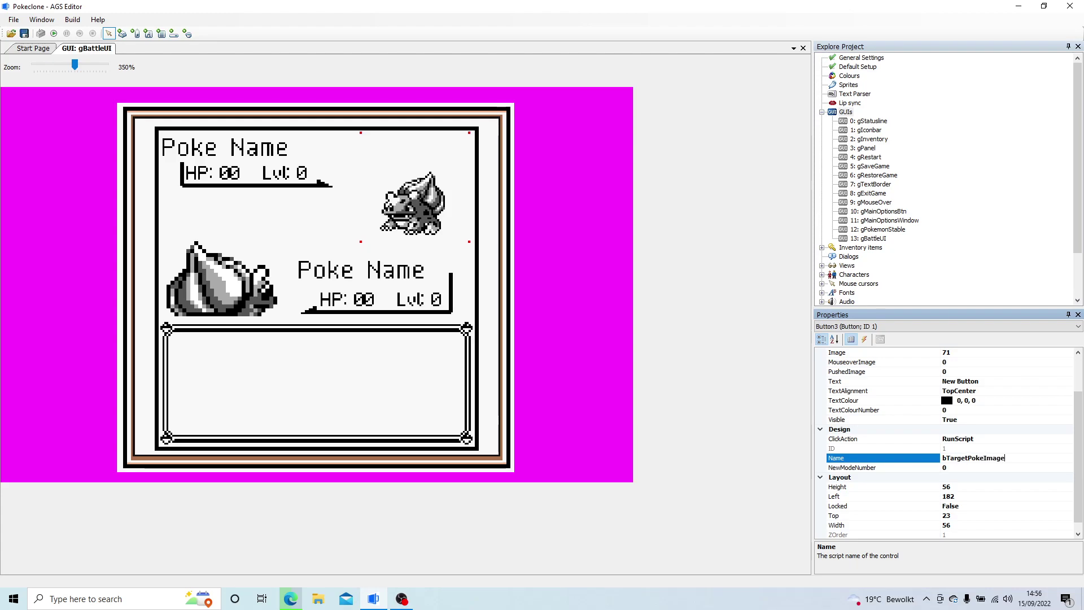
key(Return)
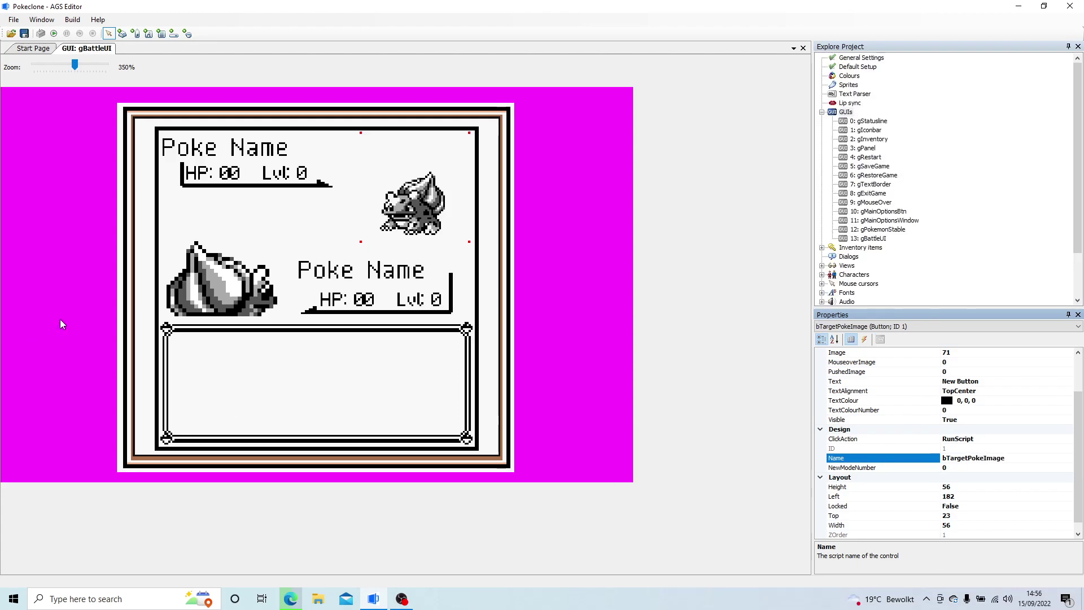
Lock the back Pokemon sprite button and rename it as bMyPokeImage.
click(238, 299)
right_click(243, 290)
click(270, 322)
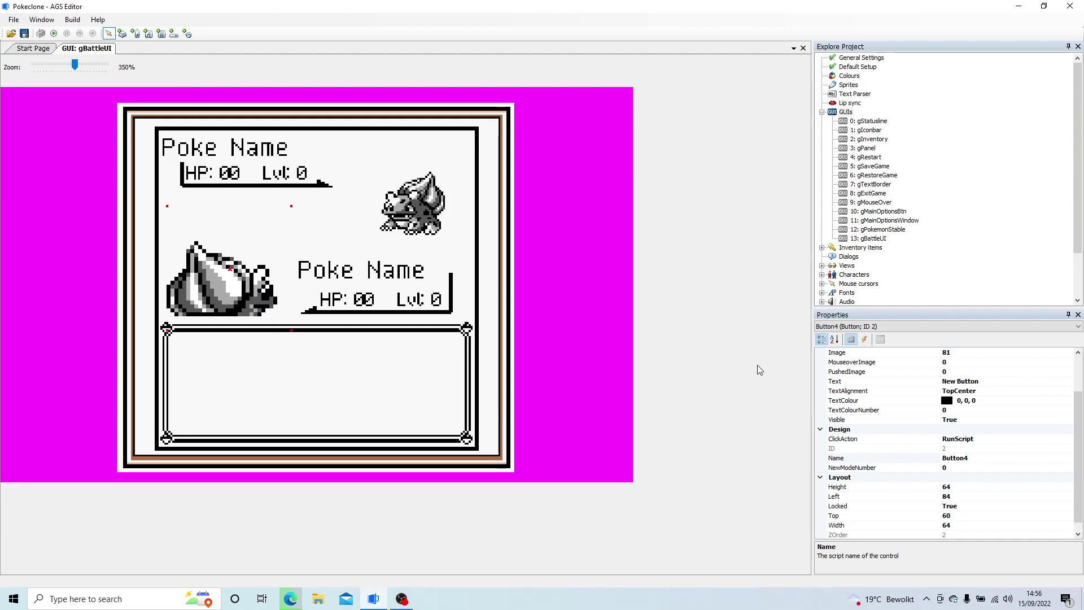
click(838, 457)
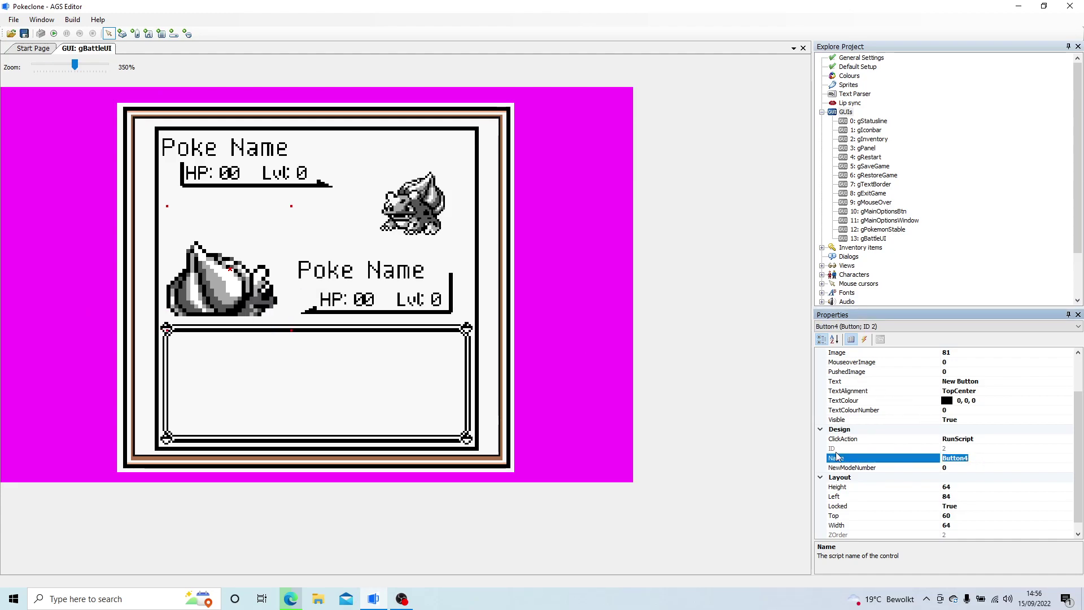
text(bMy)
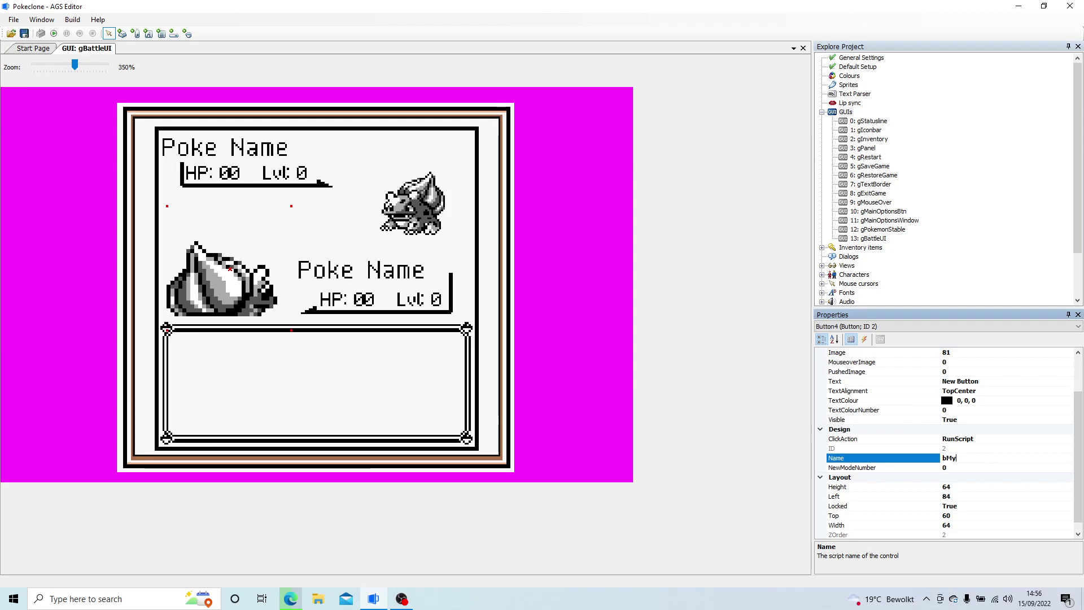
text(PokeImage)
key(Return)
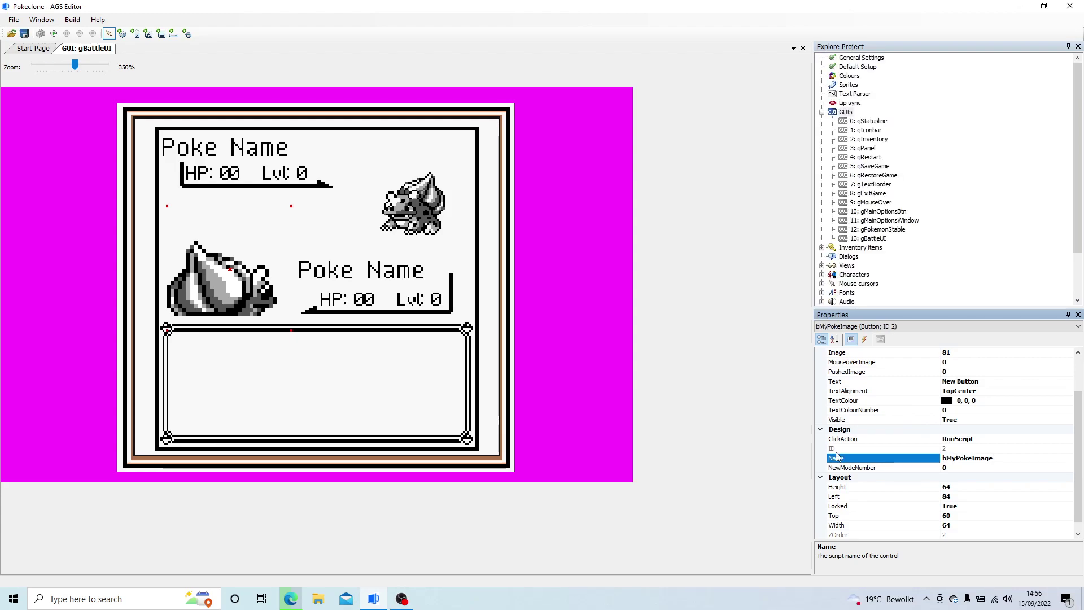
Move the upper "Poke Name" label up to top 22.
click(631, 213)
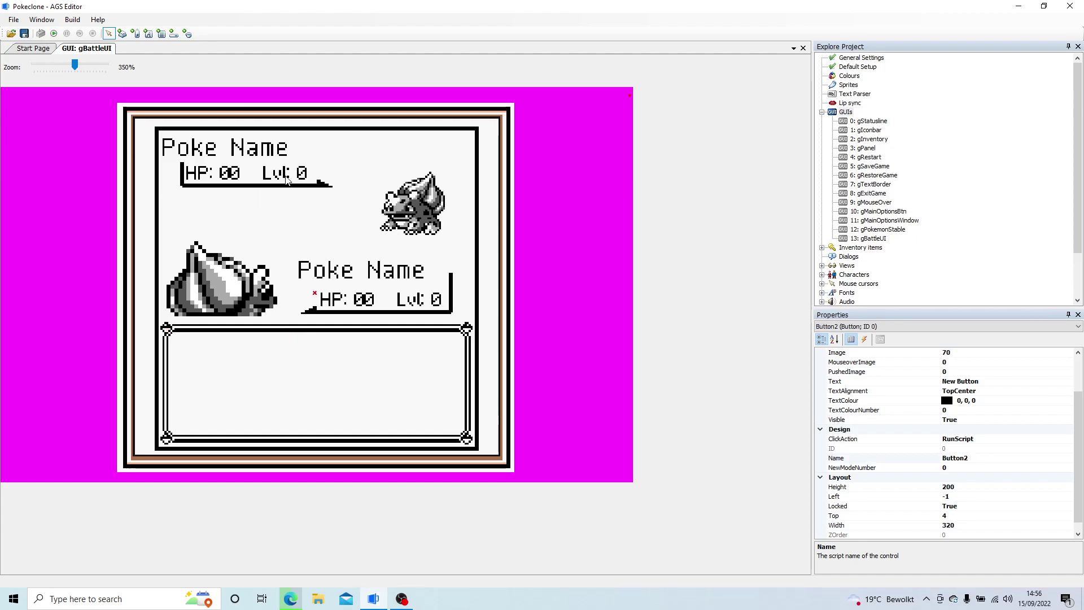
click(203, 154)
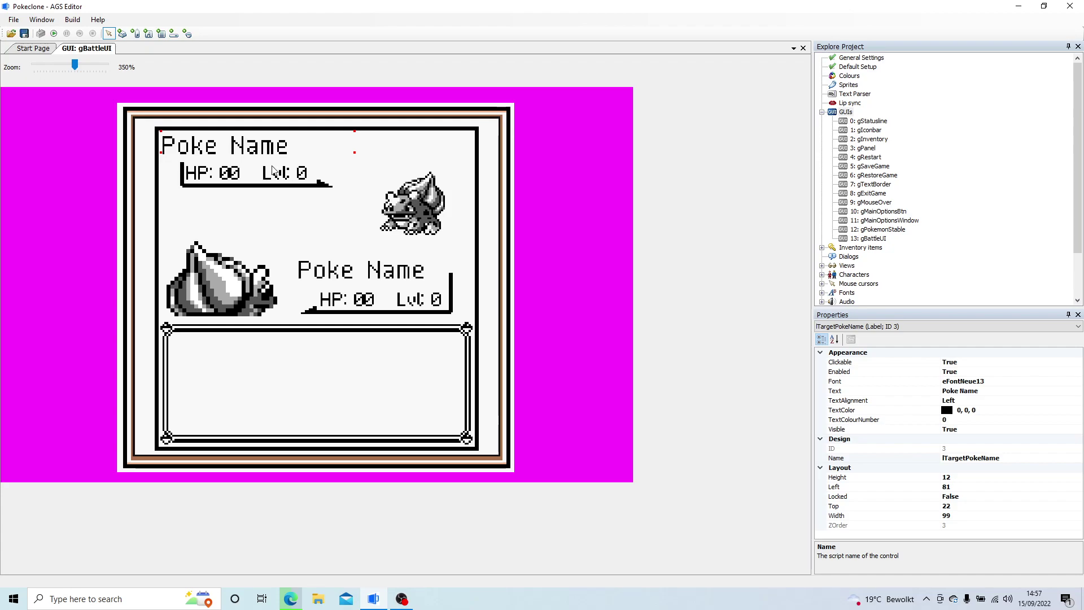
Add a button about 46 by 46 pixels at left 280, top 69 and open the sprite selection for its image.
click(122, 33)
drag(555, 225, 672, 313)
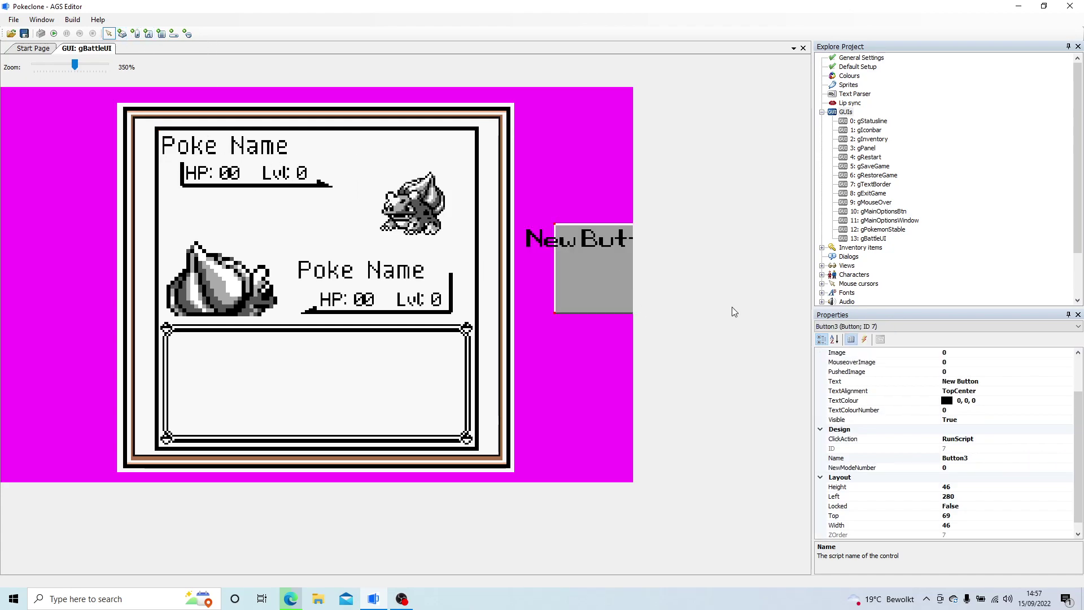
scroll(1016, 388, up, 2)
click(998, 401)
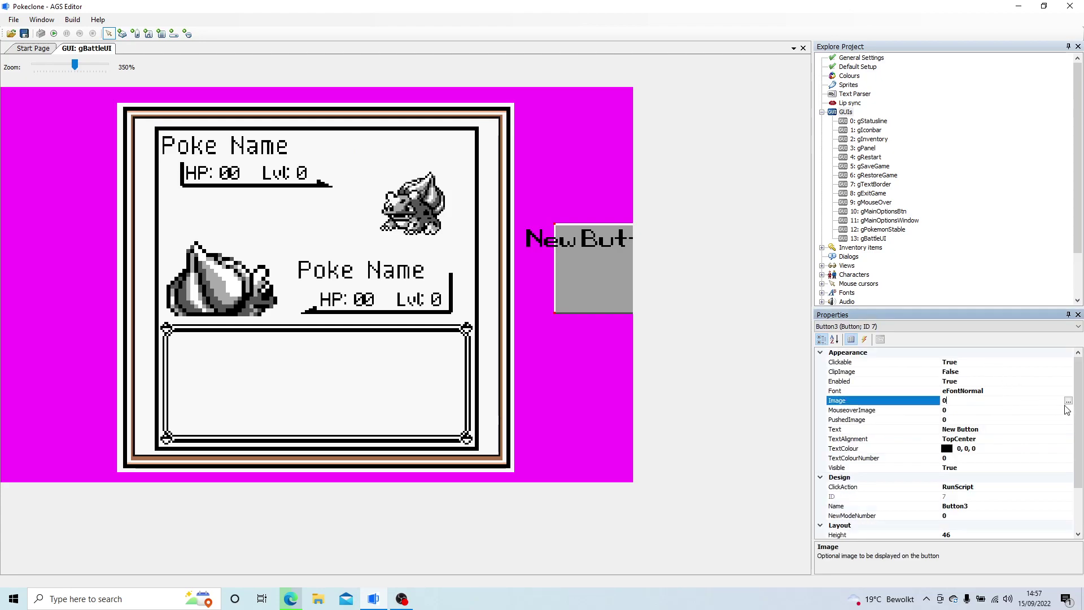
click(1068, 400)
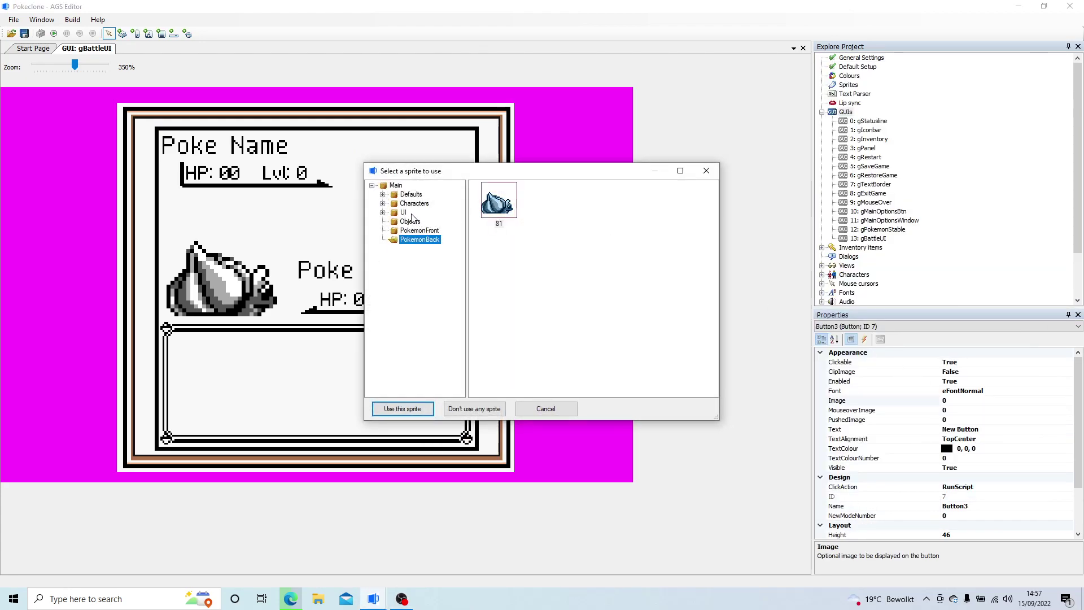
Import the BattleOptions image from the artwork's UI folder into the UI sprites and use it as the new button's image.
click(403, 213)
right_click(645, 359)
click(692, 361)
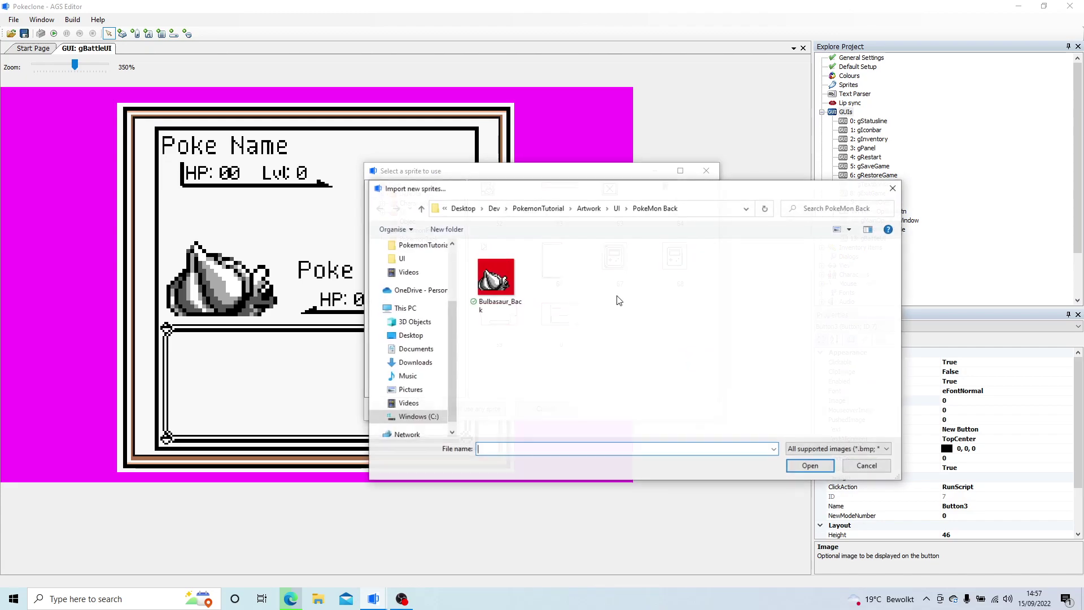
click(607, 212)
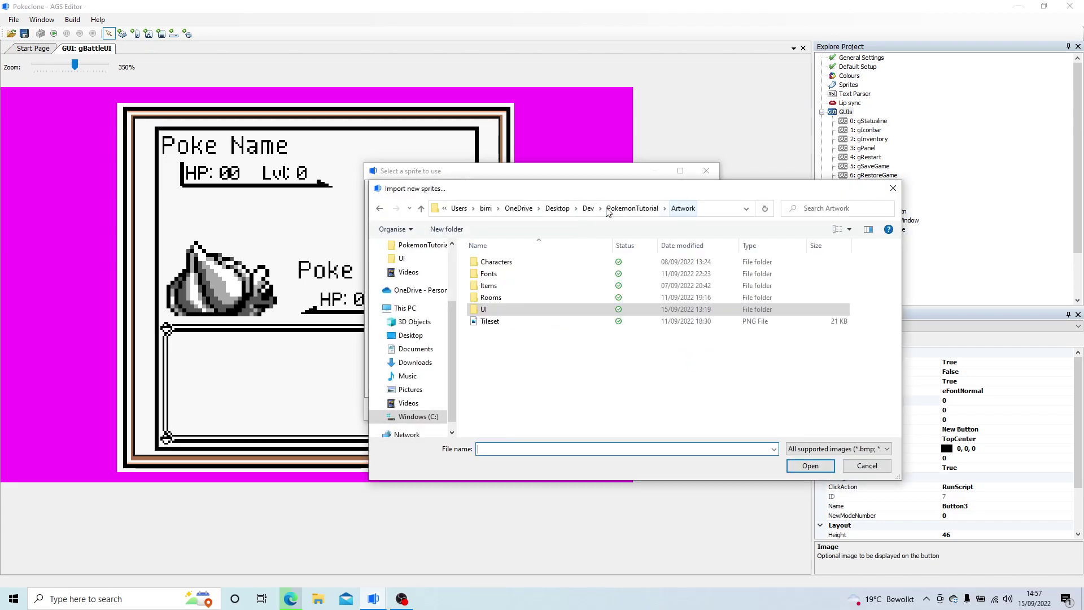
double_click(491, 310)
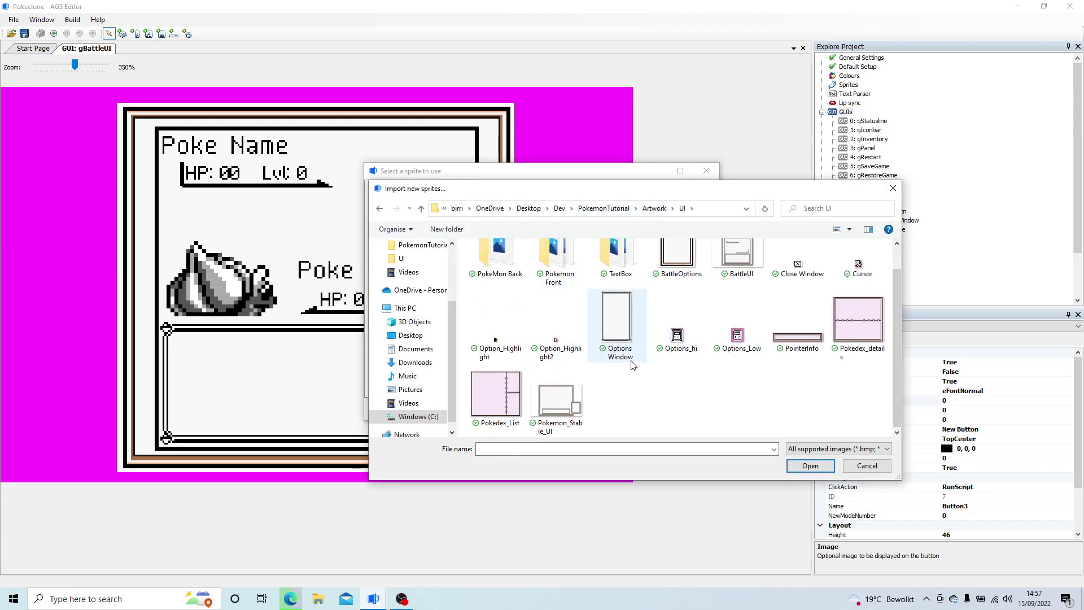
double_click(677, 273)
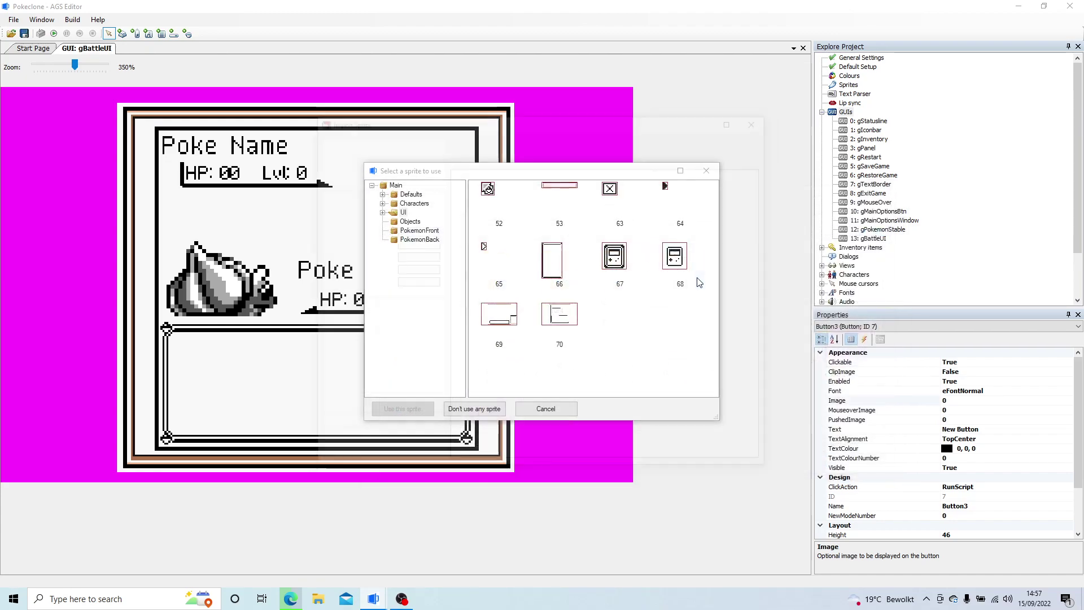
click(361, 219)
click(375, 457)
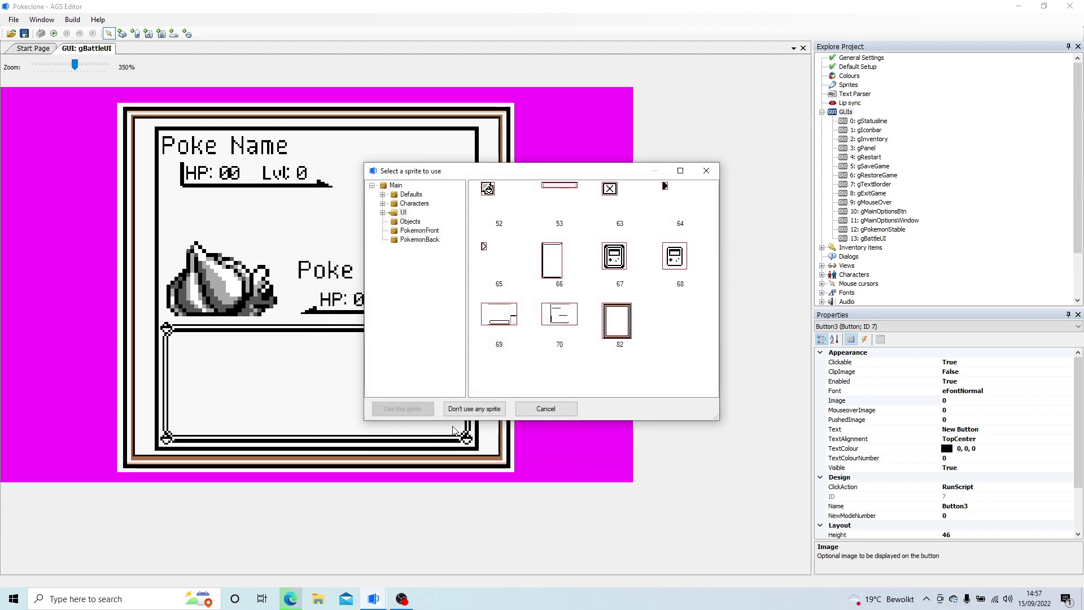
double_click(610, 330)
Move the options frame button over the lower-right corner of the battle screen and set its Clickable property to False.
drag(590, 319, 445, 404)
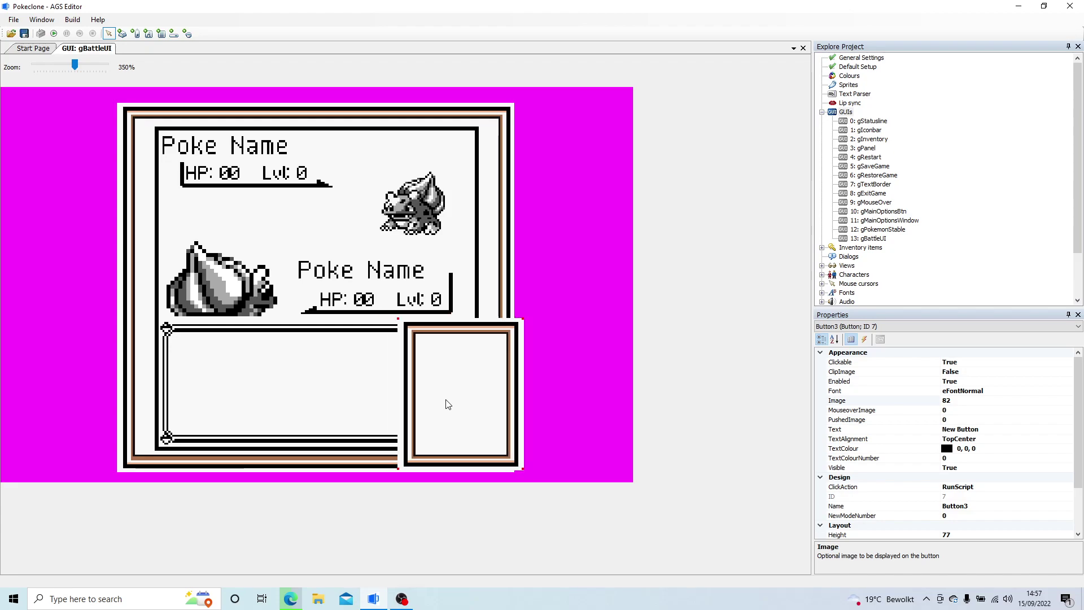
click(966, 497)
click(973, 362)
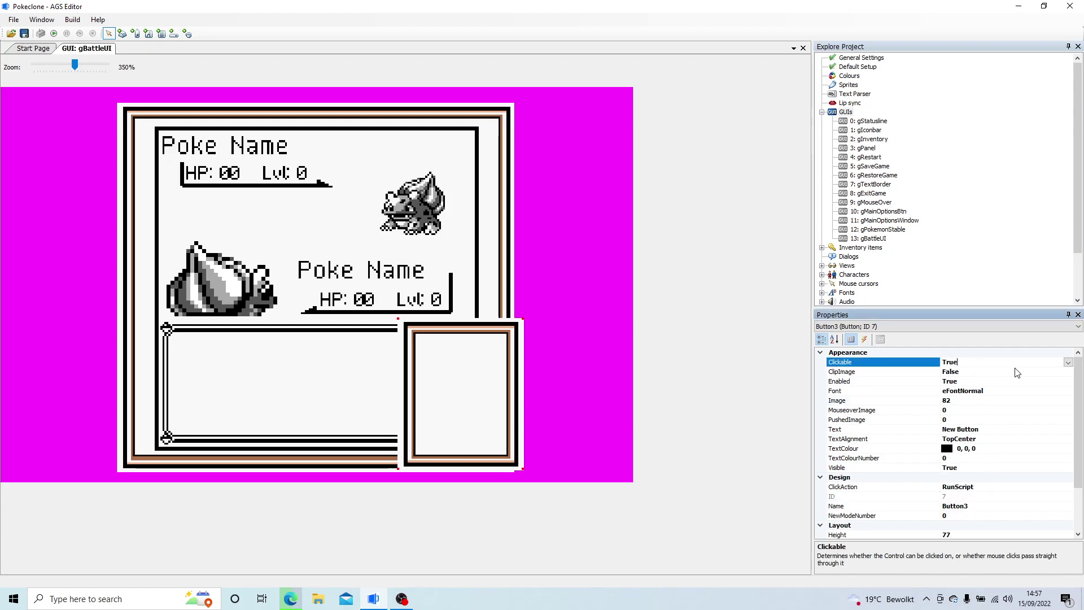
click(1068, 362)
click(958, 384)
Set Clickable to False for both Pokemon sprite buttons, bTargetPokeImage and bMyPokeImage.
click(432, 208)
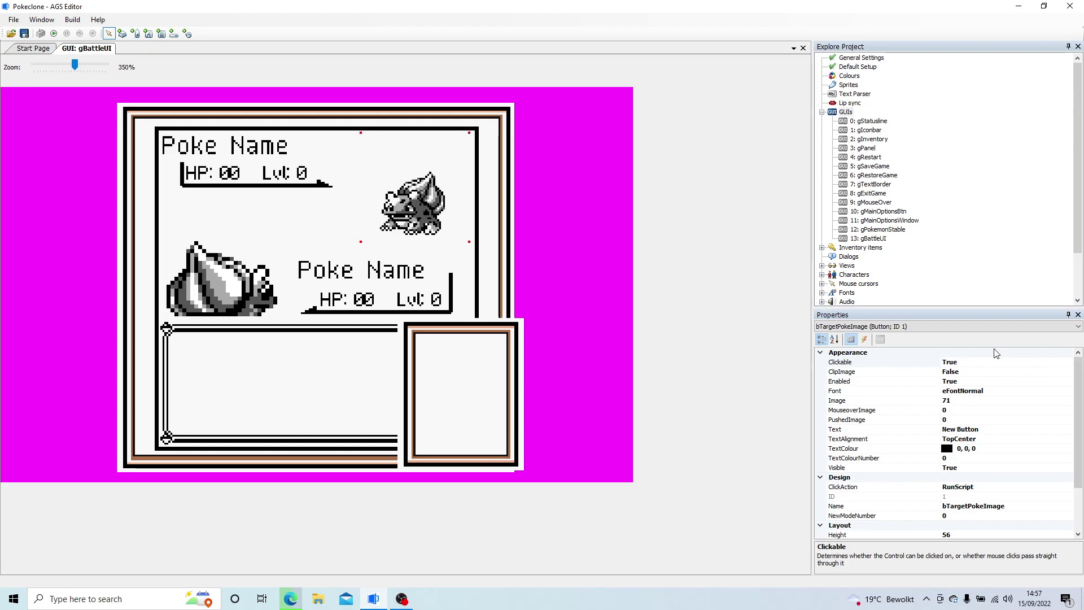
click(1041, 362)
click(1068, 362)
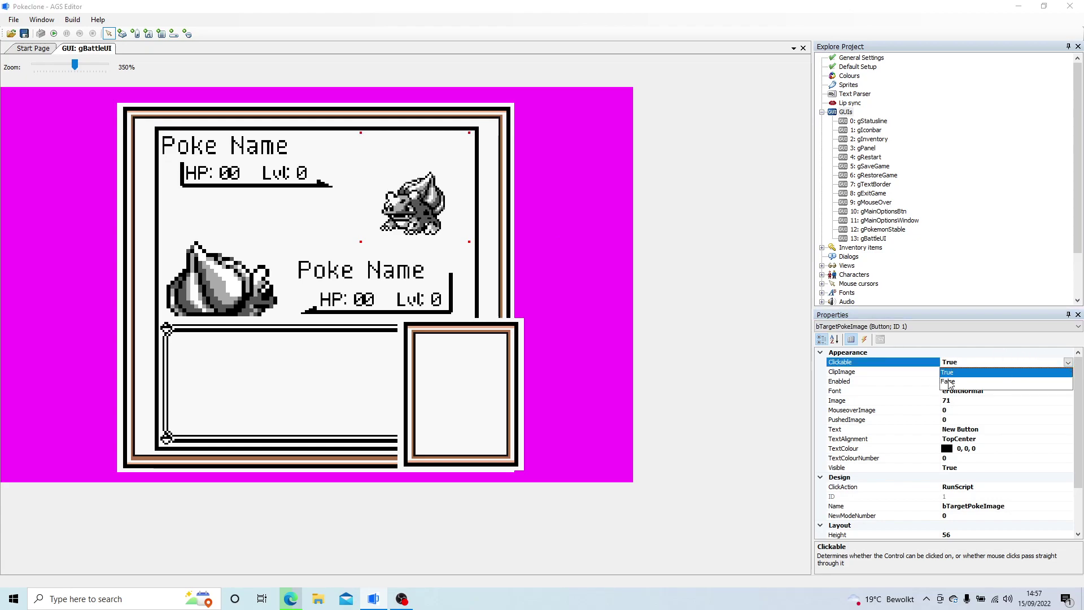
click(948, 383)
click(238, 271)
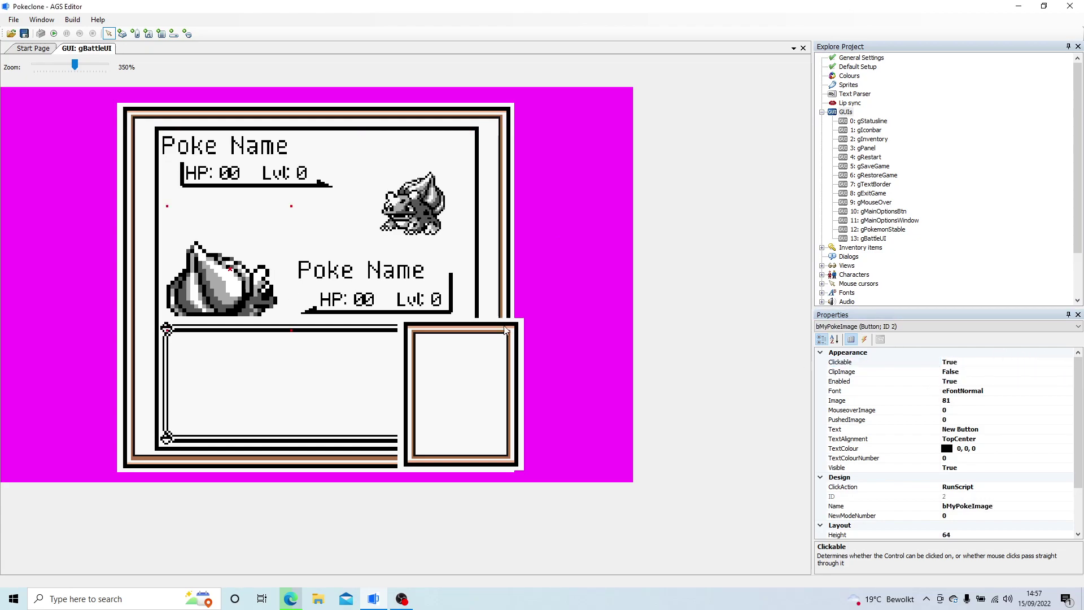
click(1030, 361)
click(1068, 362)
click(979, 383)
Set the Visible property of the options frame button to False.
click(606, 374)
click(464, 382)
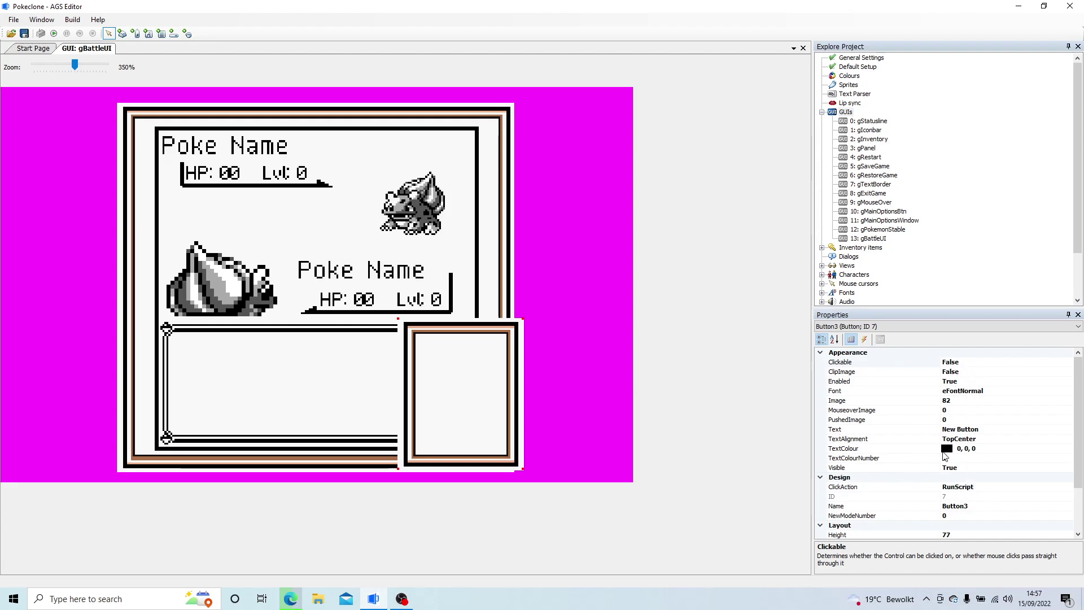
click(992, 468)
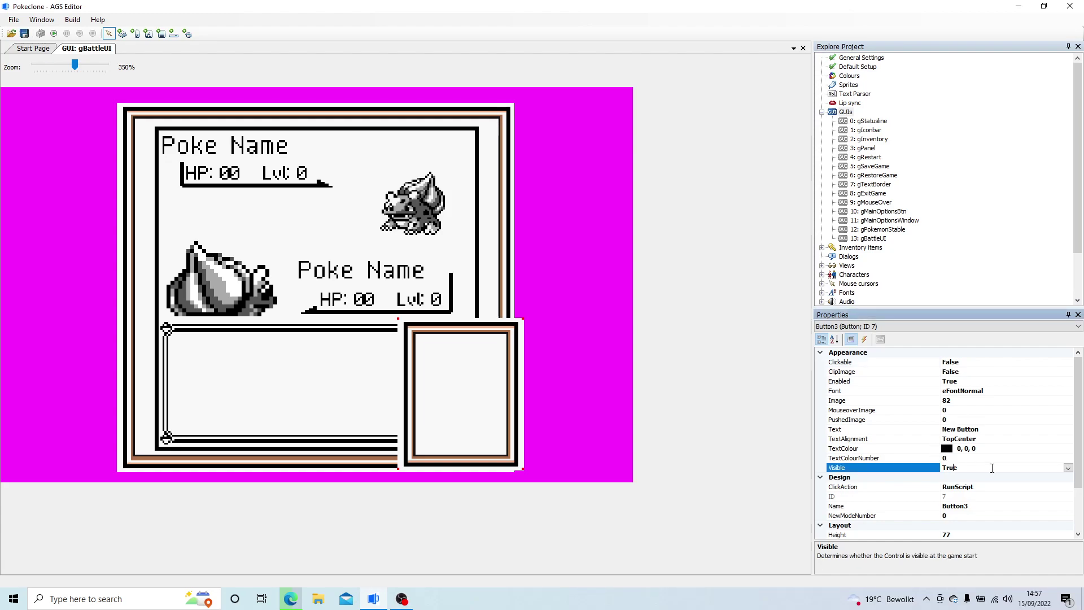
click(553, 371)
click(1071, 468)
click(1067, 468)
click(950, 488)
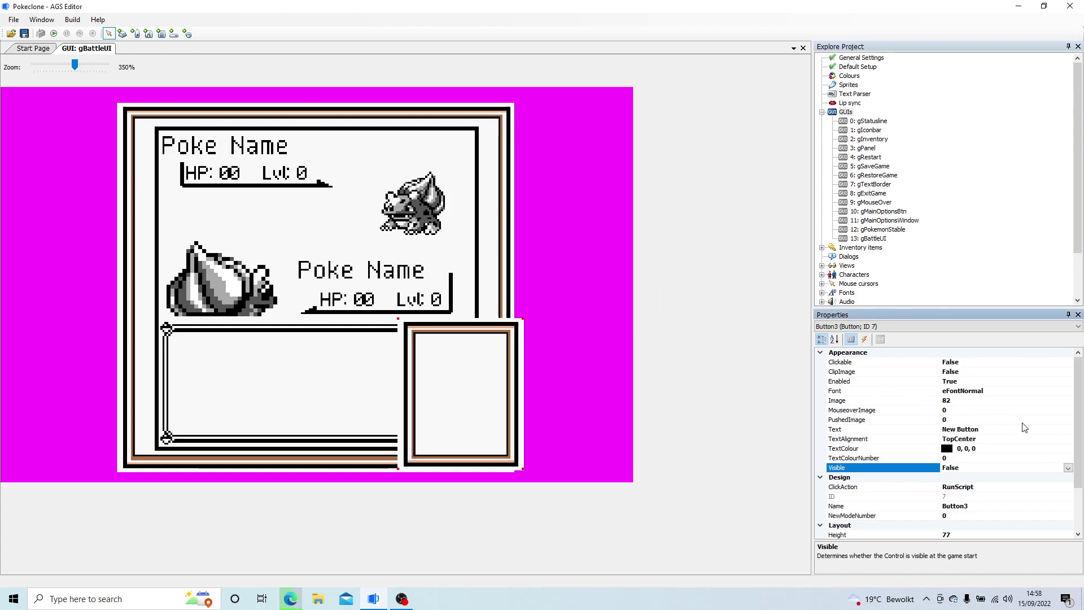
Rename the options frame button as bBattleOptions.
click(984, 429)
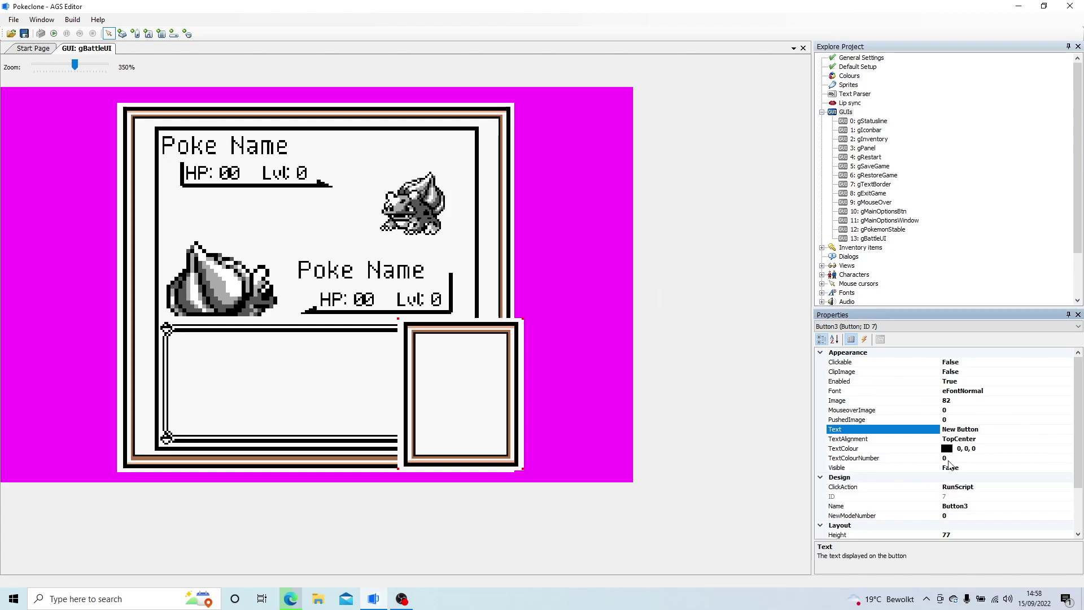
click(883, 467)
click(959, 458)
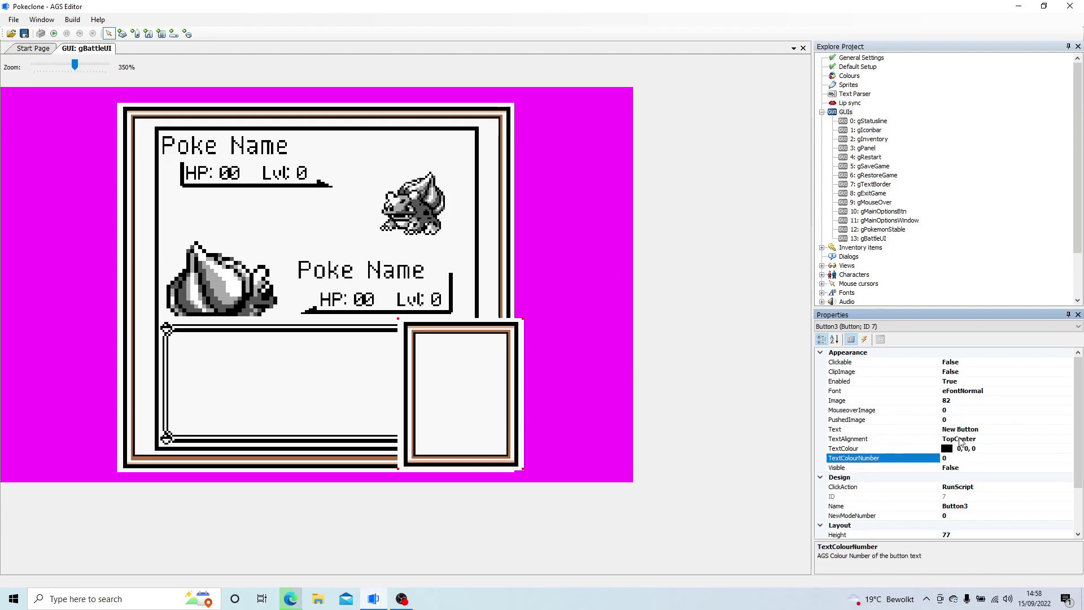
click(953, 429)
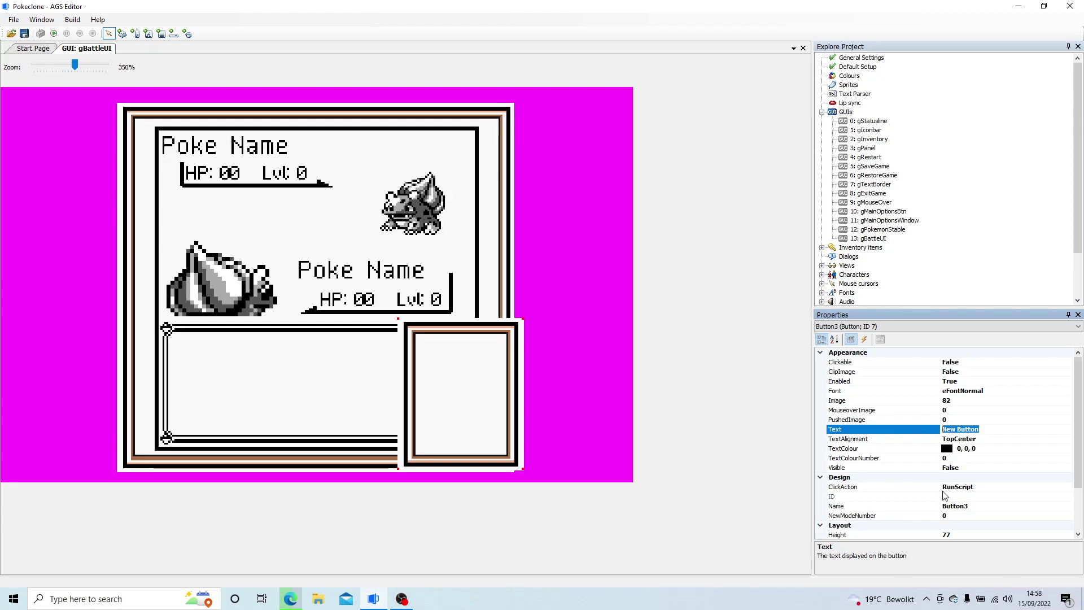
click(979, 507)
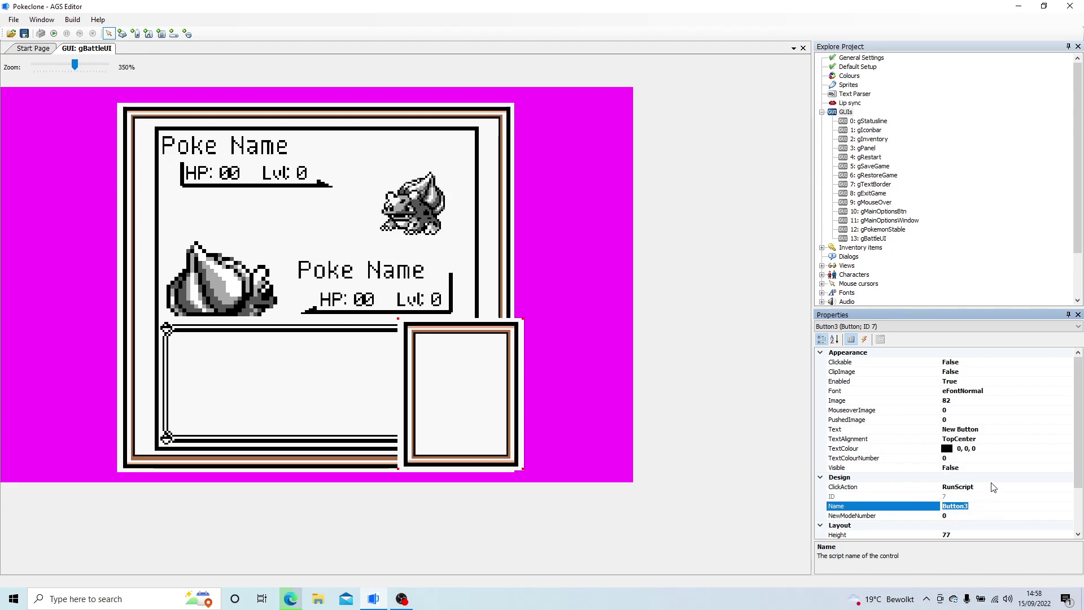
text(bBattleOptions)
key(Return)
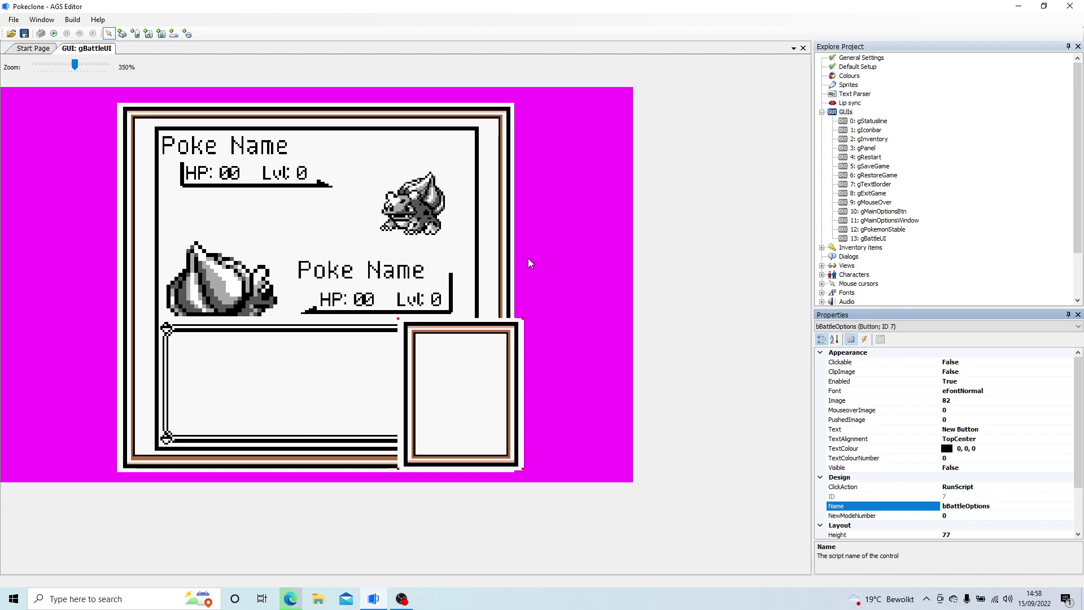
Add a button about 9 pixels high near the top inside the options frame and use arrow sprite 64 as its image.
click(122, 33)
mouse_move(518, 313)
mouse_down()
mouse_move(605, 329)
mouse_move(505, 354)
mouse_up()
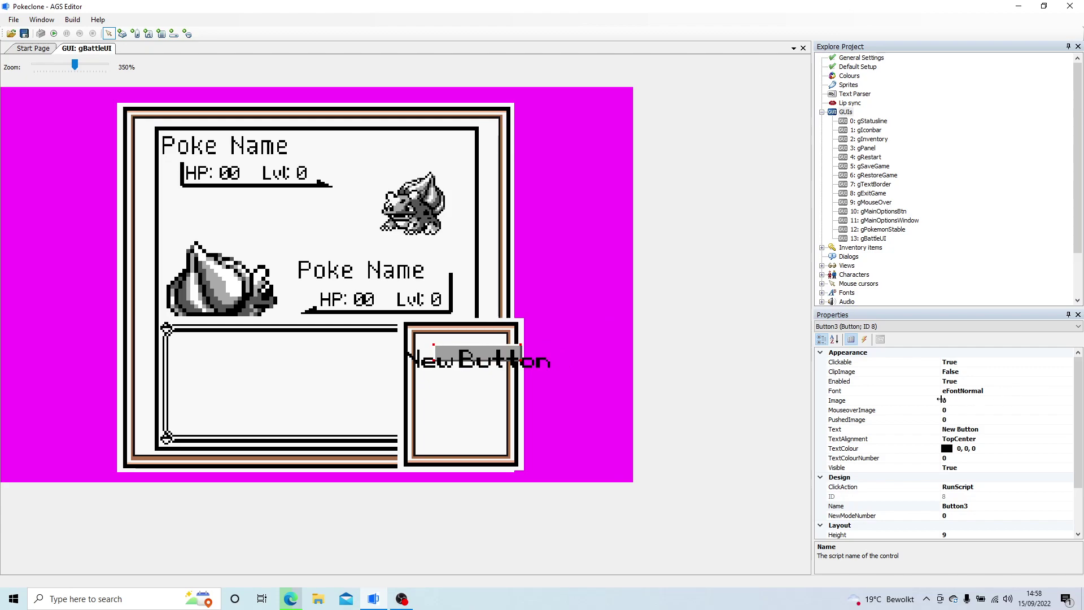
click(959, 400)
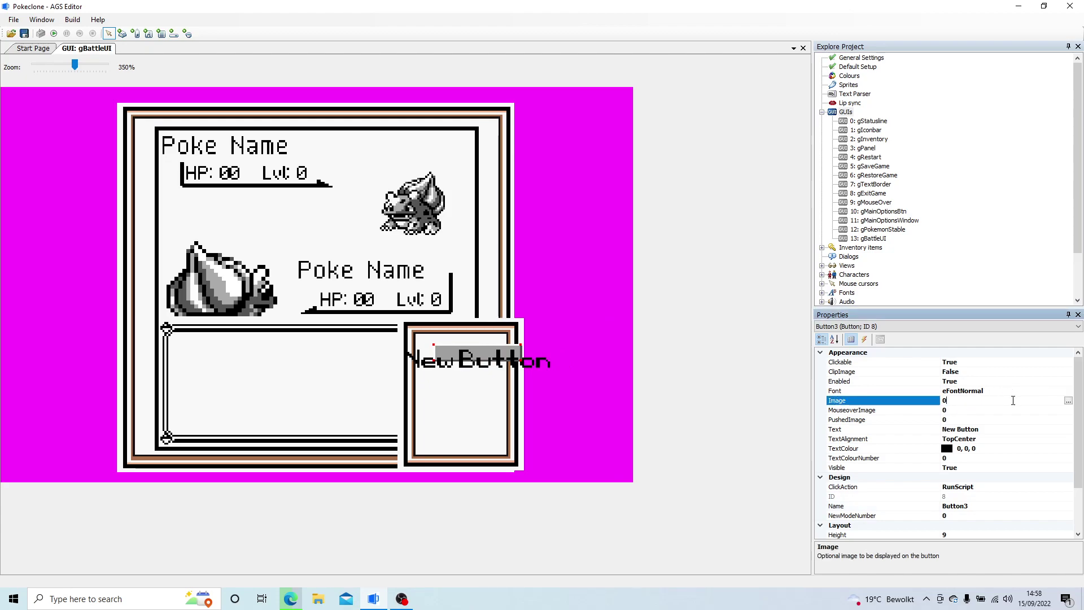
click(1060, 410)
click(1068, 400)
click(1068, 400)
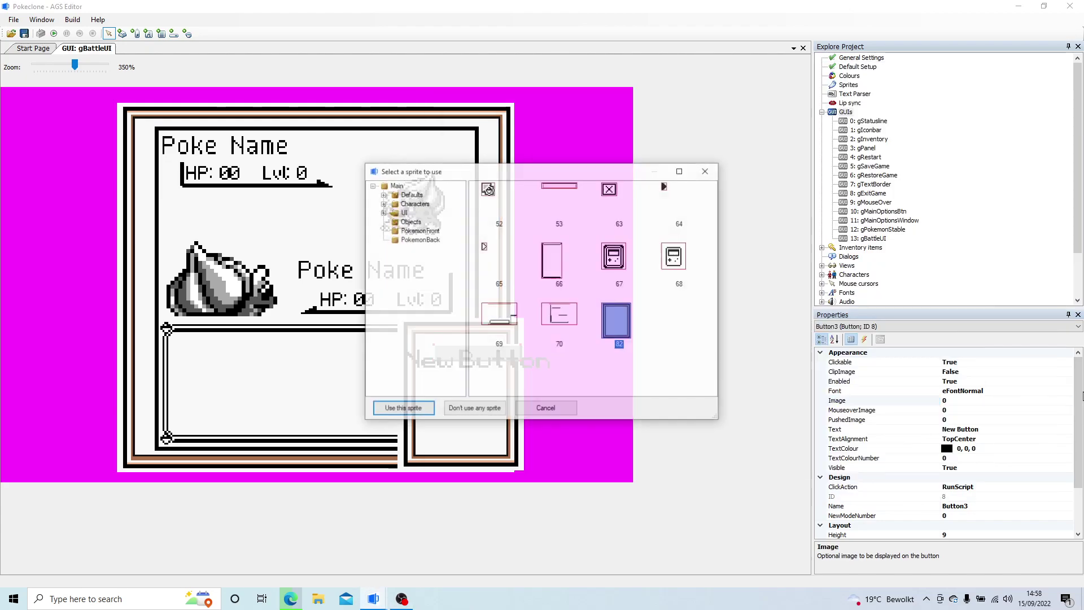
click(667, 189)
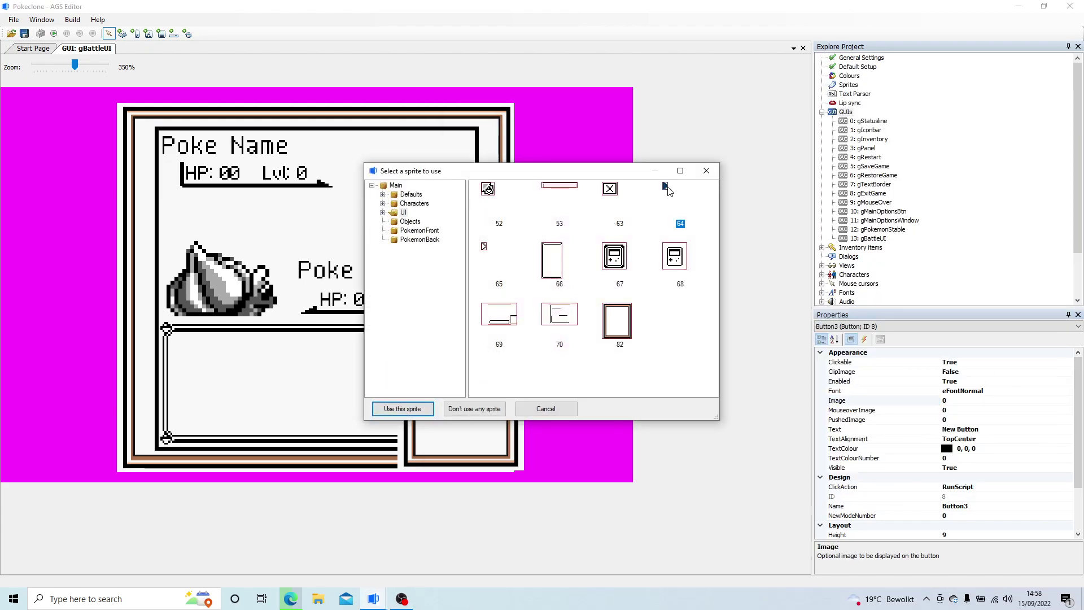
double_click(667, 188)
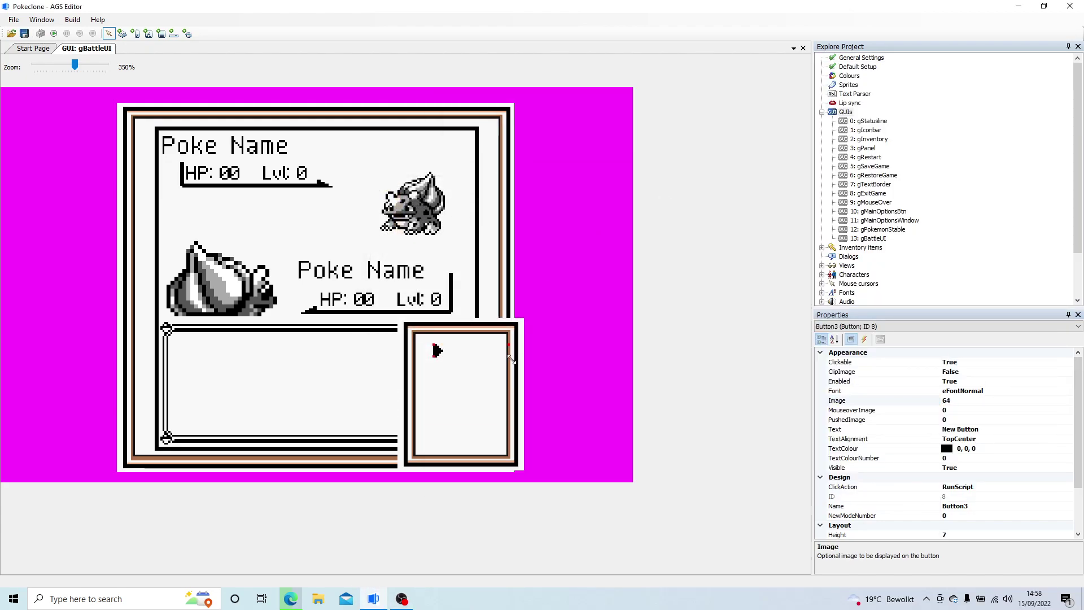
Adjust the arrow button to about 10 pixels high and set its mouse-over and pushed images to sprite 65.
drag(511, 359, 468, 355)
click(954, 411)
click(1067, 412)
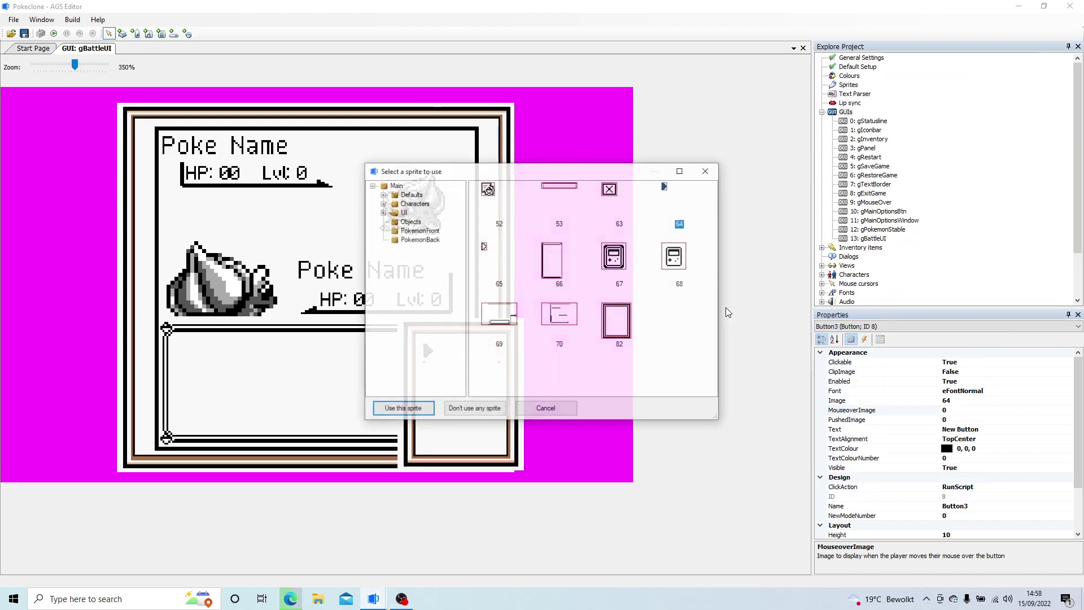
double_click(502, 252)
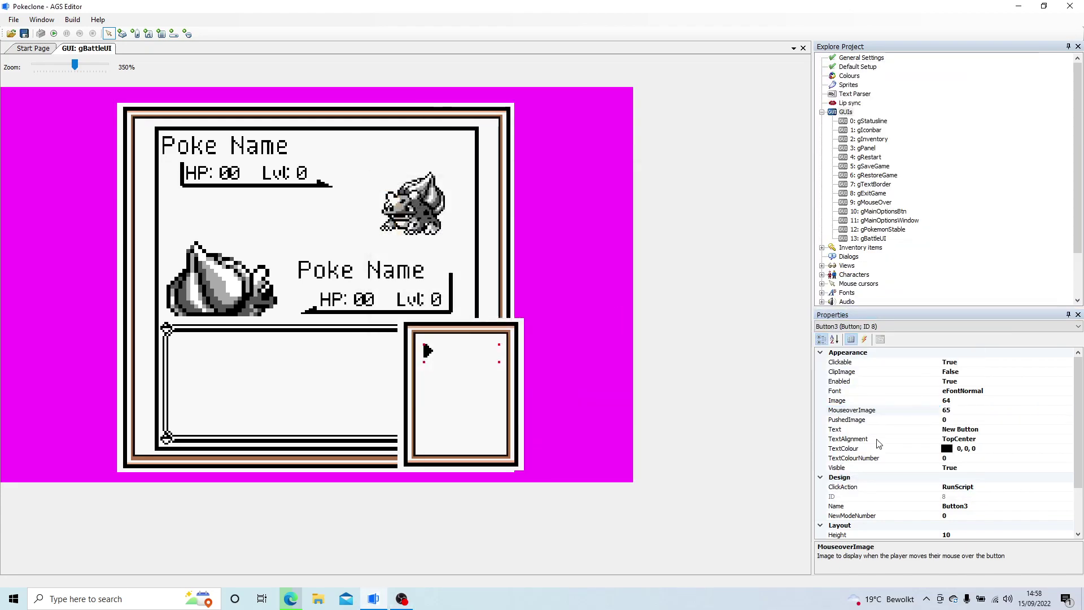
click(961, 420)
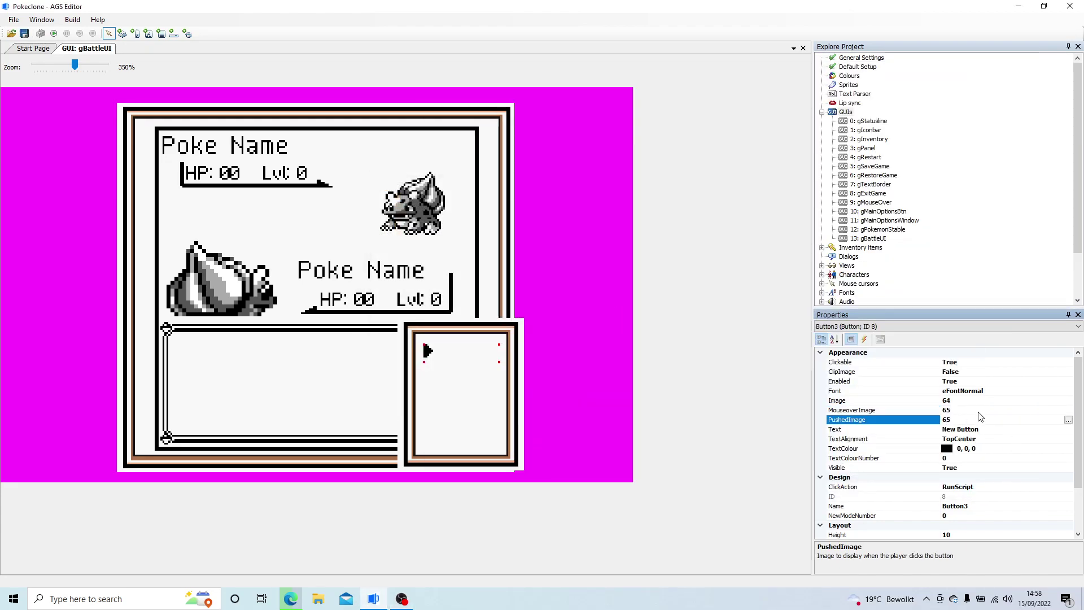
Set the arrow button's text to "Fight".
click(1000, 431)
click(971, 438)
click(840, 428)
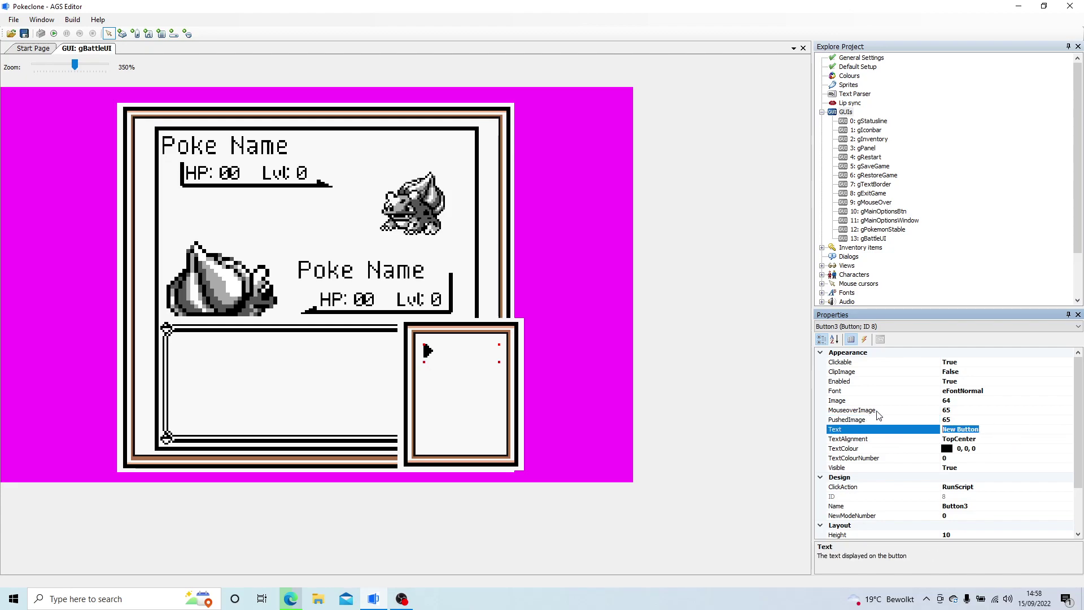
text(Fight)
key(Return)
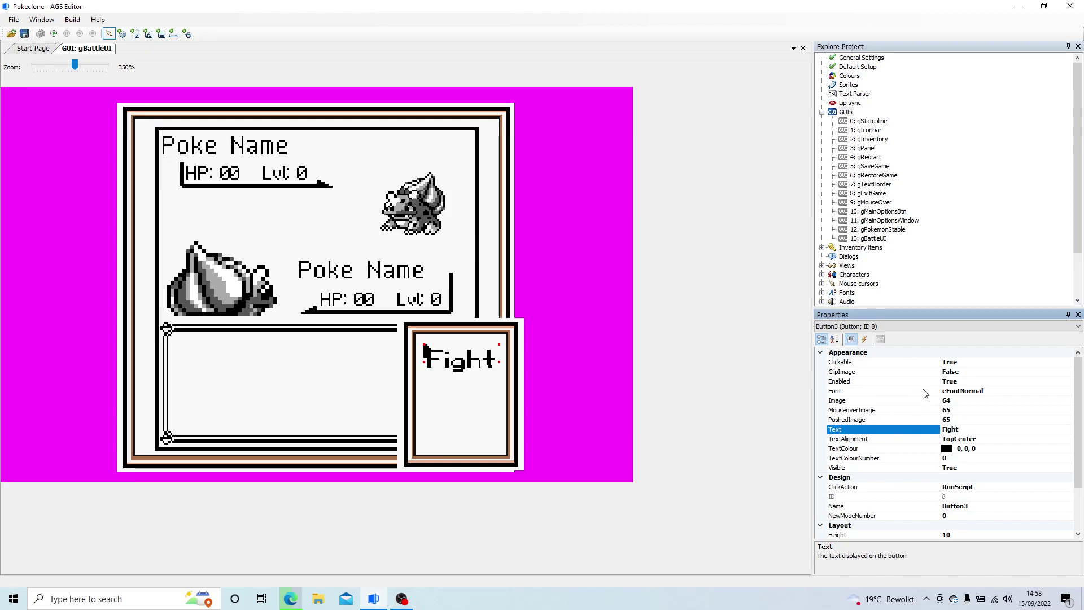
Set the Fight button's font to eFontNeue13 and enlarge the button to about 12 pixels high.
click(985, 391)
click(1068, 391)
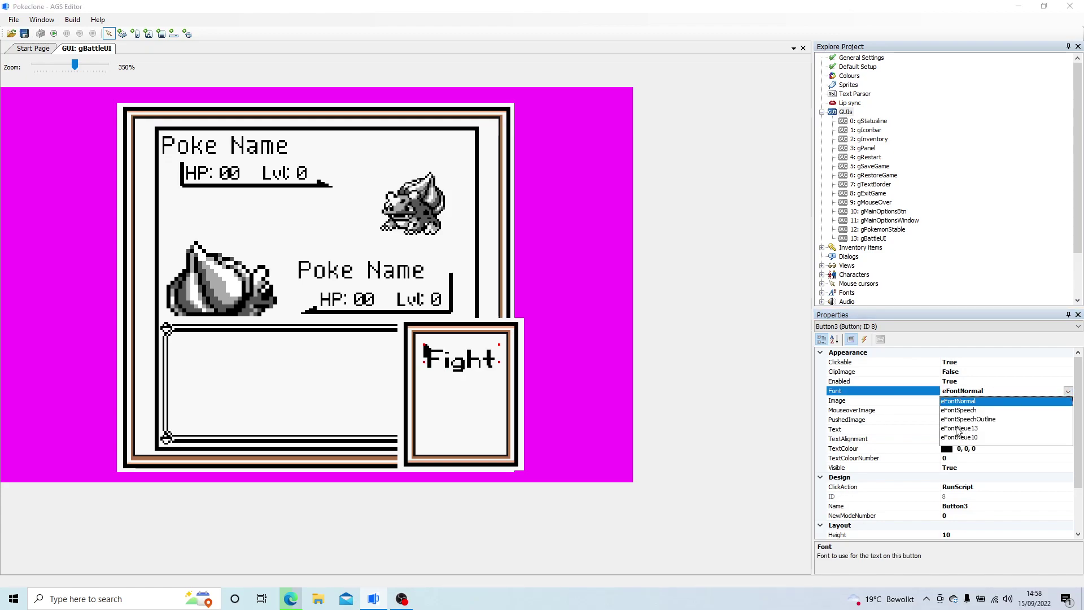
click(959, 429)
drag(501, 362, 512, 372)
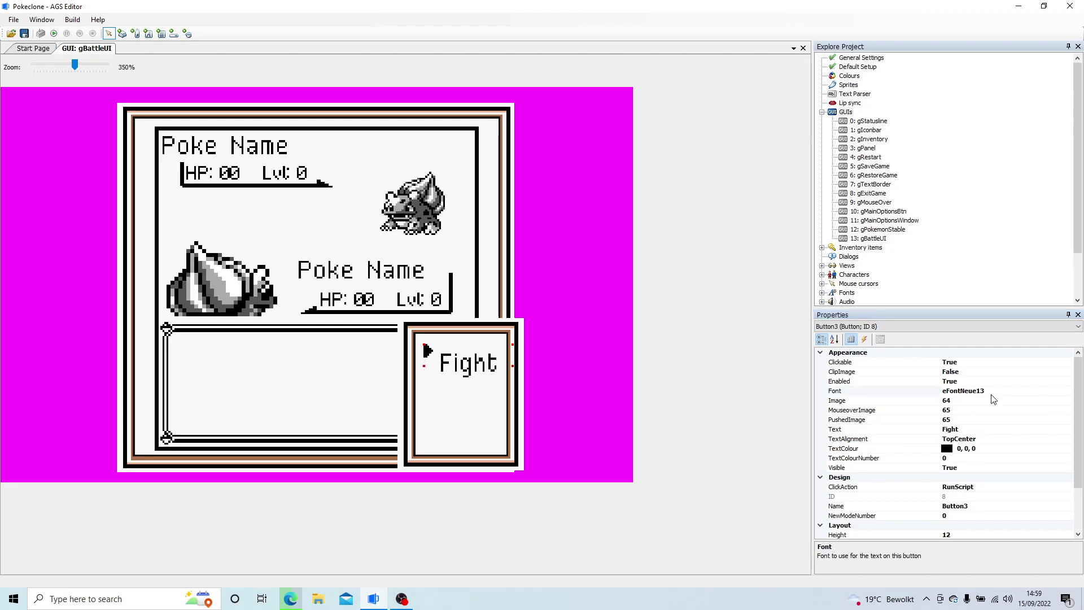
Set the Fight button's text alignment to BottomCenter and narrow the button slightly.
click(980, 439)
click(1068, 439)
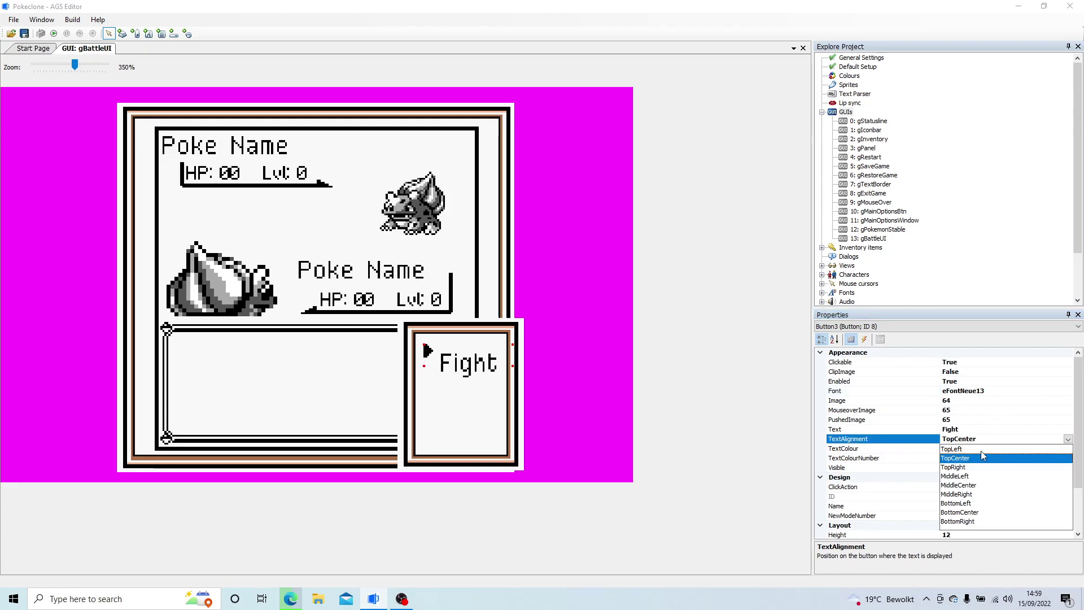
click(964, 486)
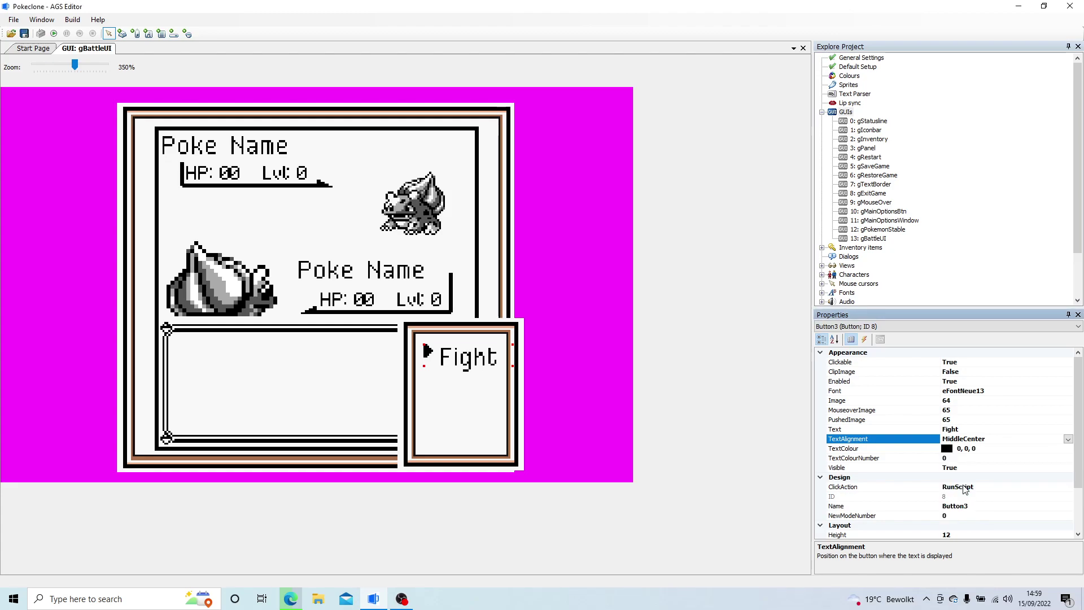
click(1068, 439)
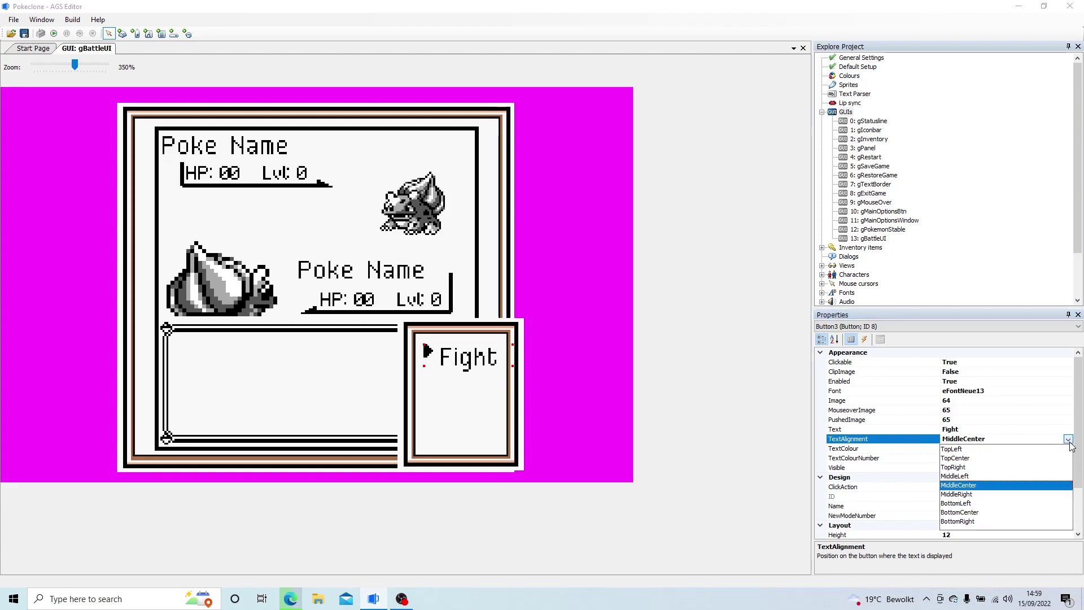
click(972, 512)
drag(515, 367, 512, 368)
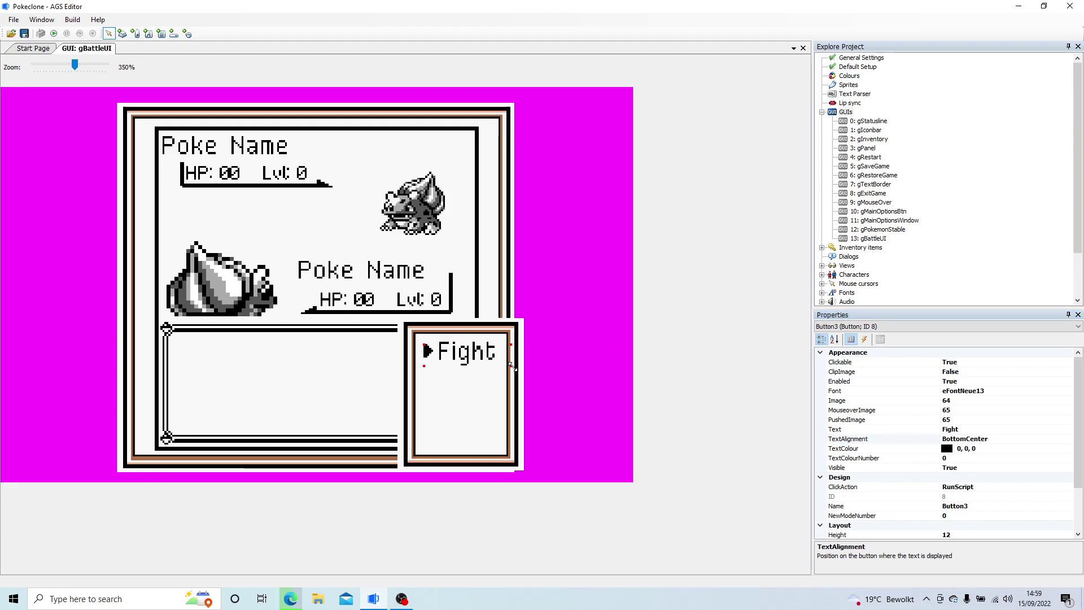
Duplicate the Fight button and place the copy directly below it in the battle options window.
right_click(475, 347)
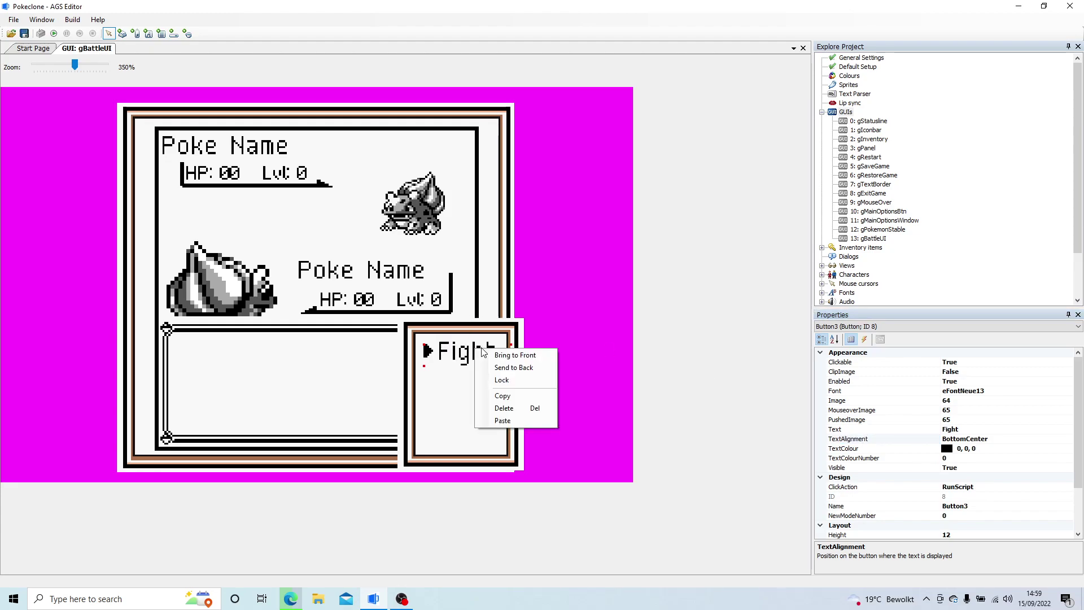
click(511, 396)
right_click(437, 396)
click(485, 468)
drag(476, 413, 460, 397)
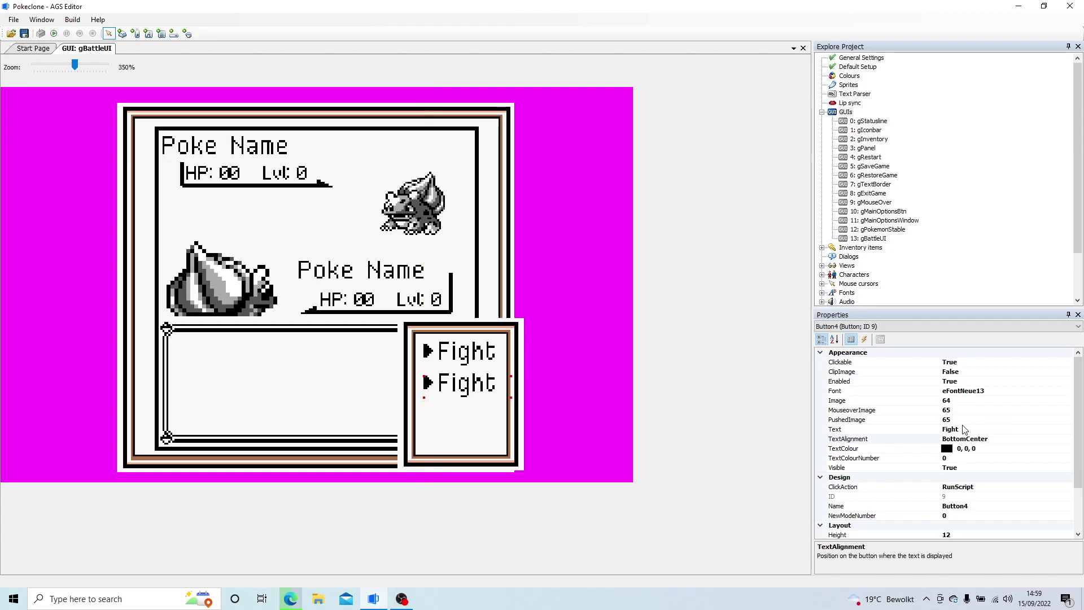
Set the copied button's text to "Item" and narrow the button so its label sits beside the arrow.
click(921, 431)
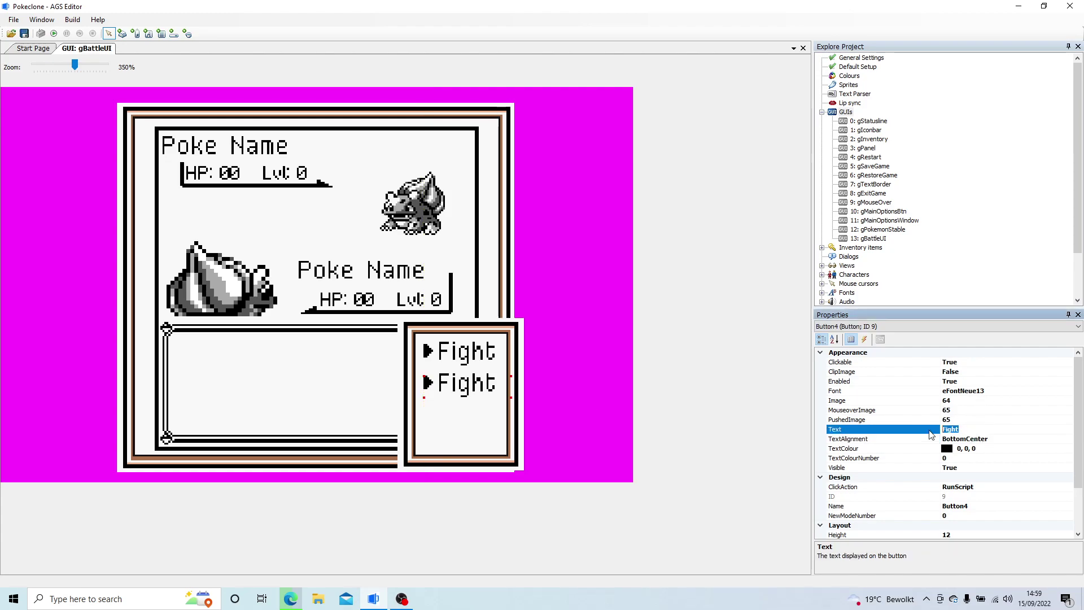
key(BackSpace)
text(Item)
key(Return)
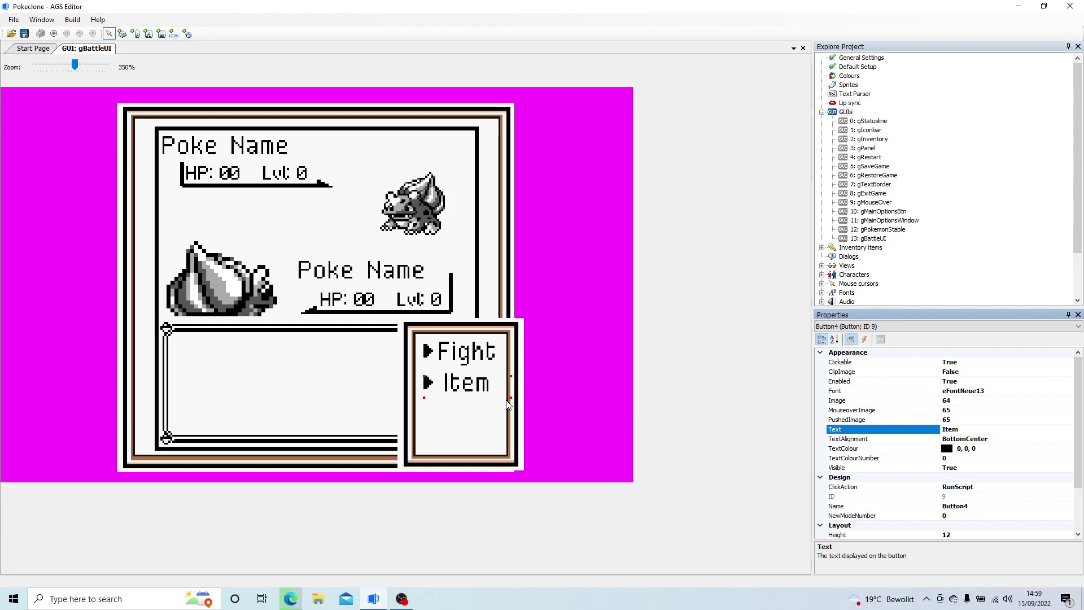
drag(511, 397, 499, 398)
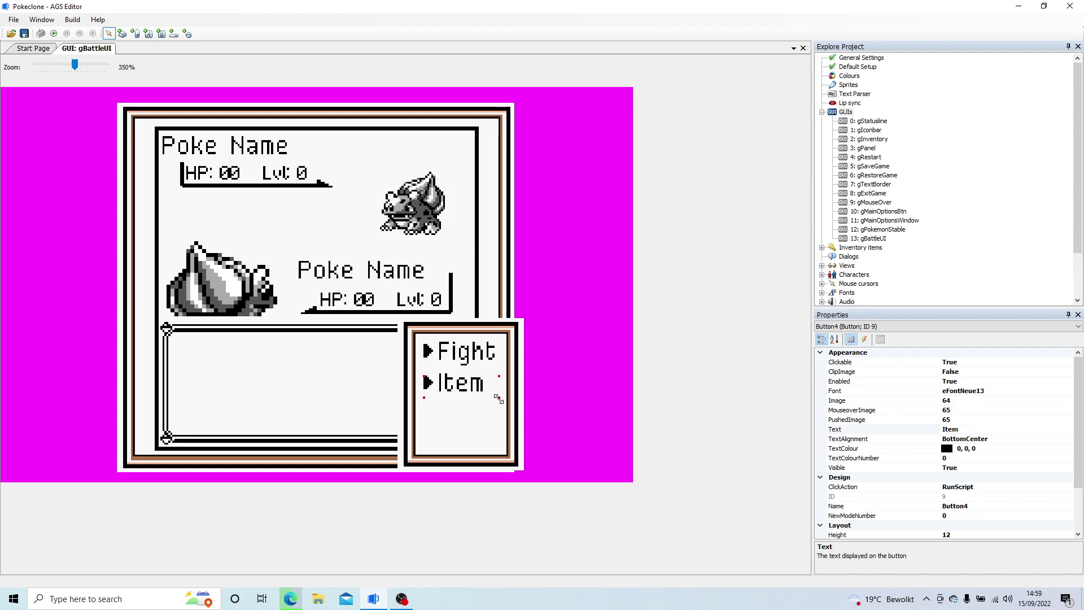
Paste another copy of the Fight button and align it below the Item button.
right_click(470, 352)
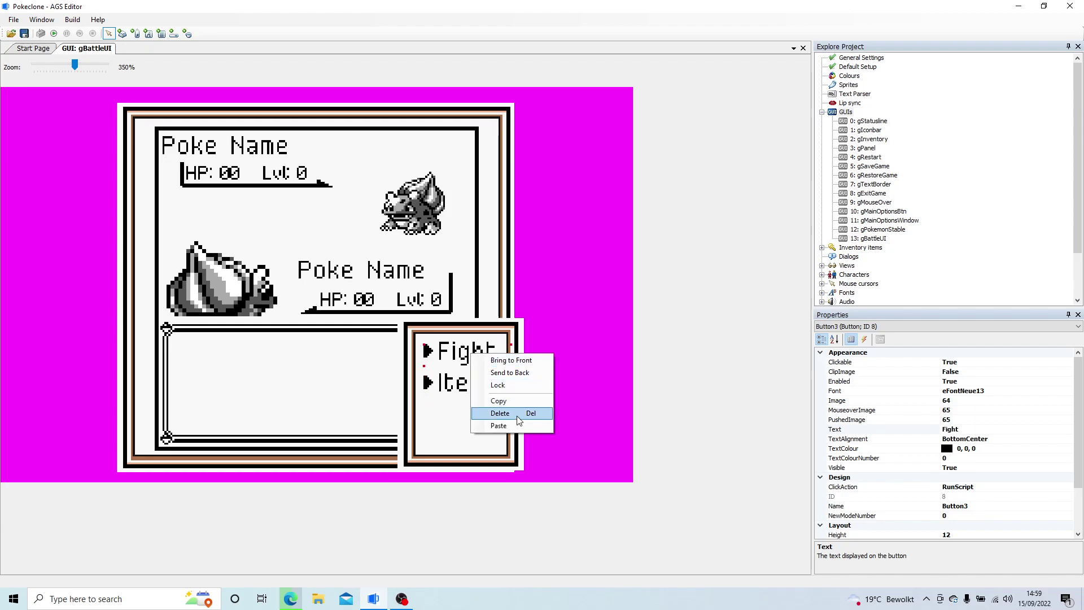
click(467, 428)
right_click(467, 427)
click(507, 498)
drag(469, 439, 452, 421)
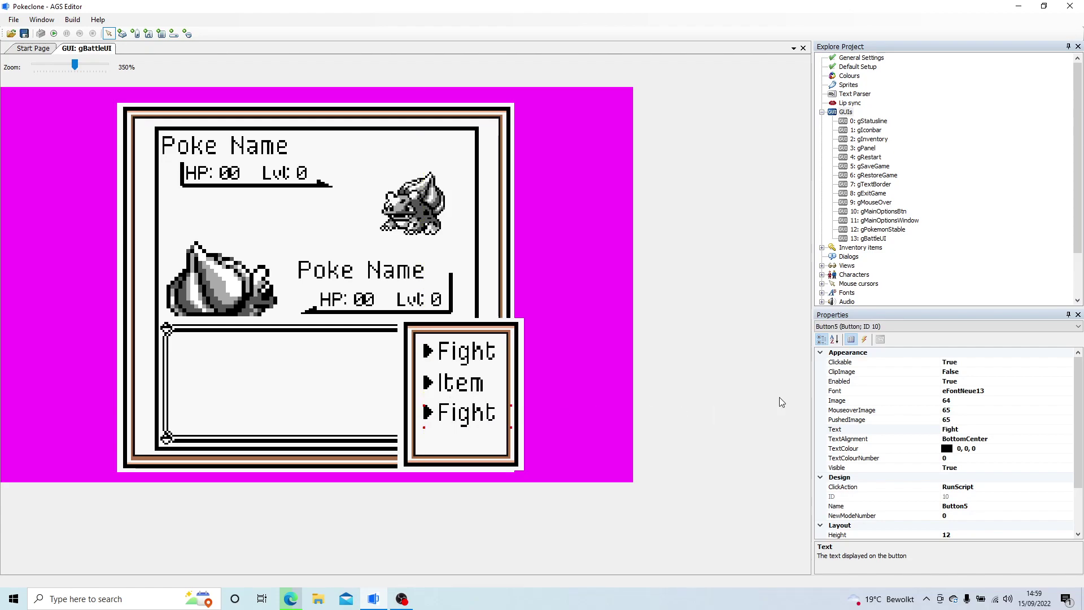
Nudge the Item button and the third button up slightly to even out their spacing.
click(468, 390)
key(Up)
drag(463, 417, 463, 414)
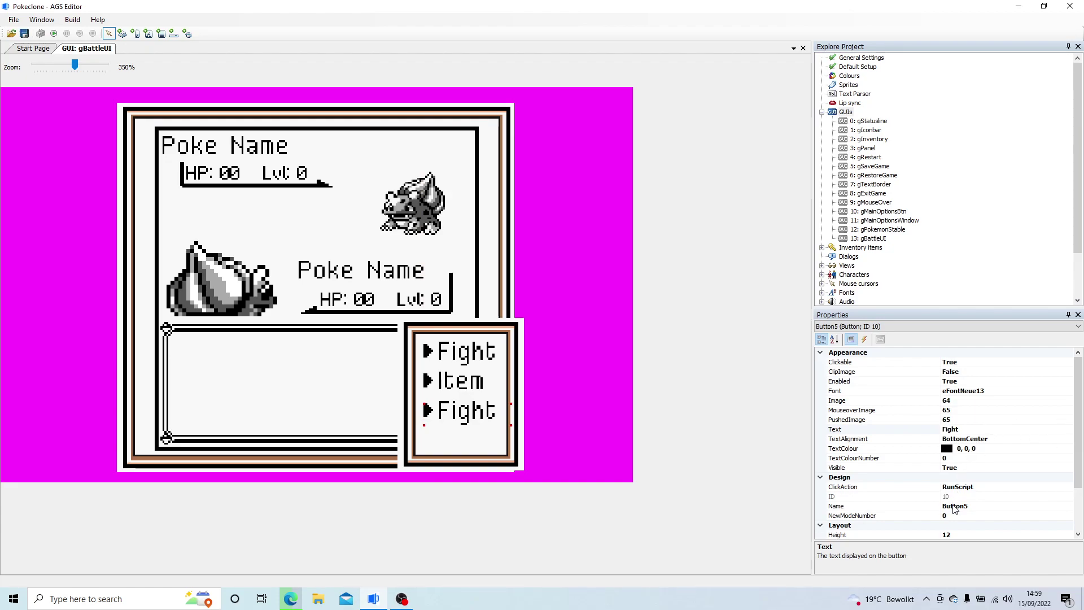
Set the third option button's script name to Pokemon.
click(978, 513)
drag(979, 508, 907, 496)
text(Pokemon)
key(Return)
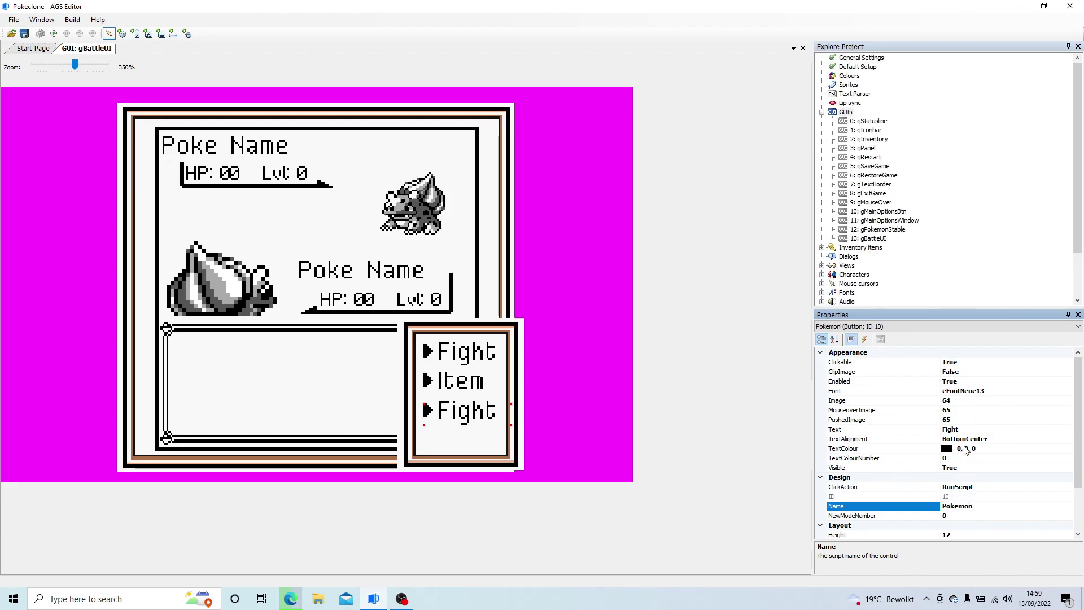
click(913, 430)
click(917, 422)
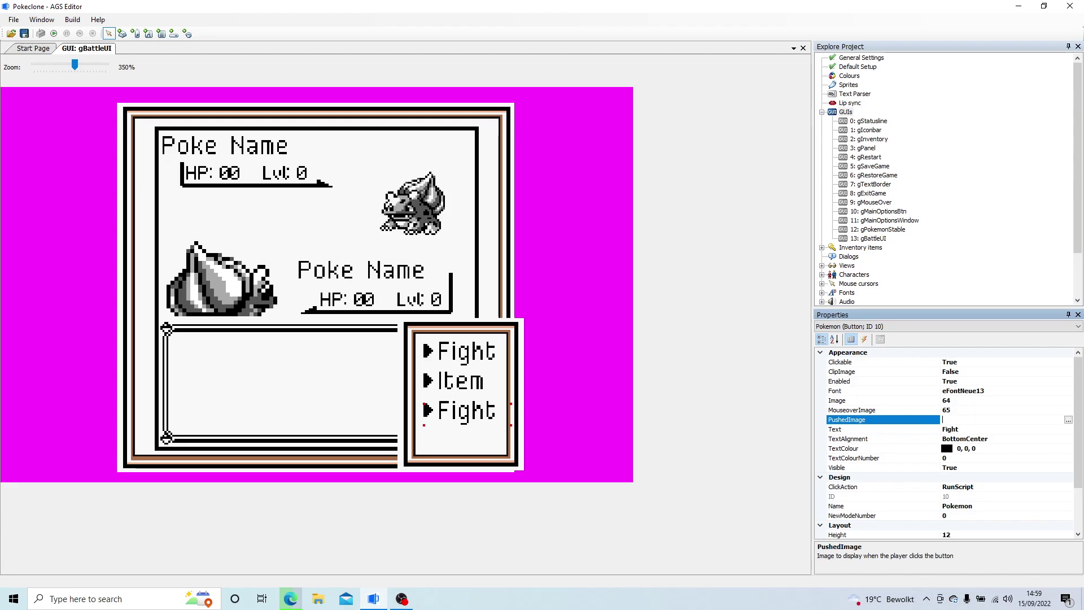
text(Poke)
key(Return)
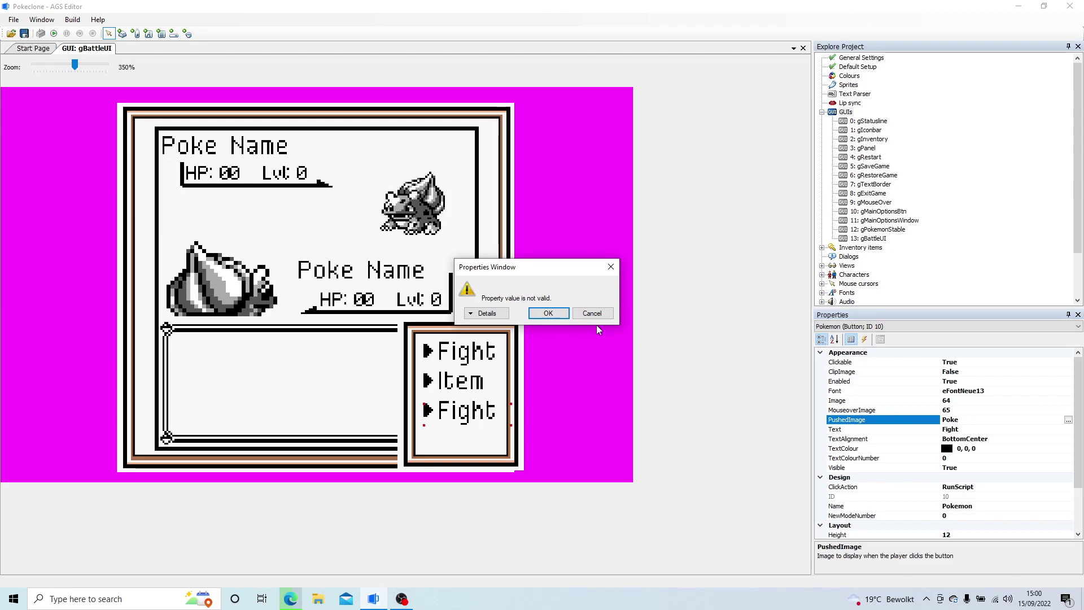
click(548, 313)
Set the third option button's text to "Poke".
click(852, 429)
text(Poke)
key(Return)
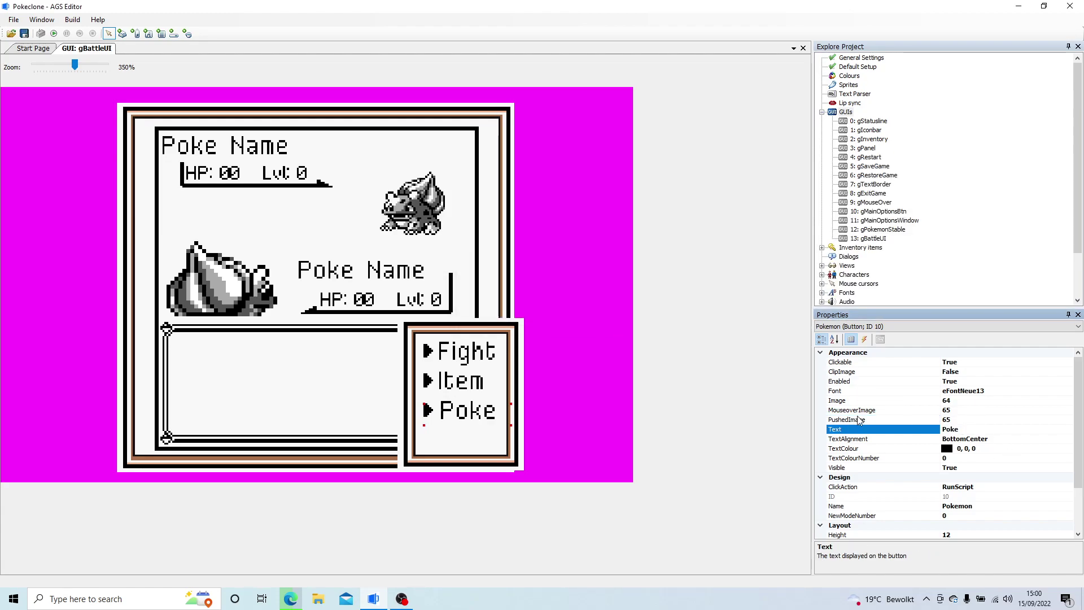
Duplicate the Poke button and place the copy below it as the fourth battle option.
right_click(453, 413)
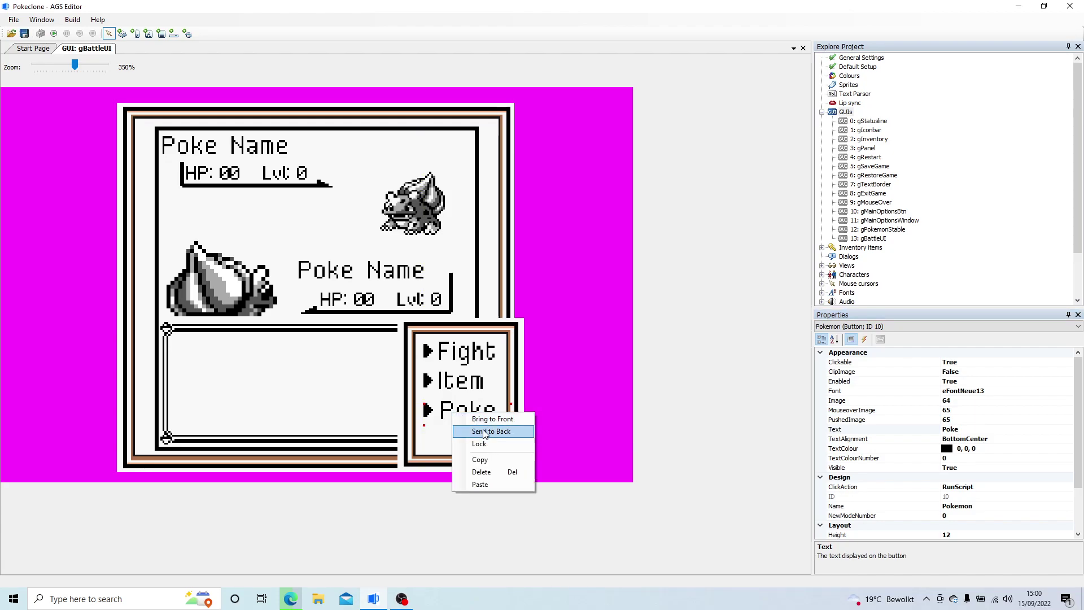
click(495, 459)
right_click(462, 446)
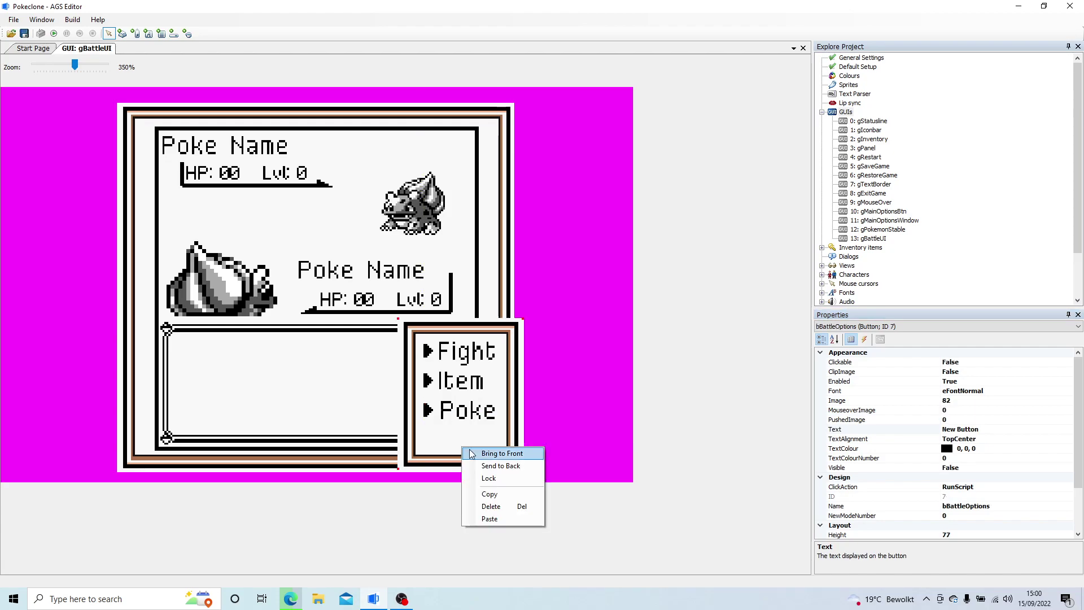
click(502, 517)
drag(494, 460, 458, 441)
Set the fourth option button's text to "Run".
click(972, 489)
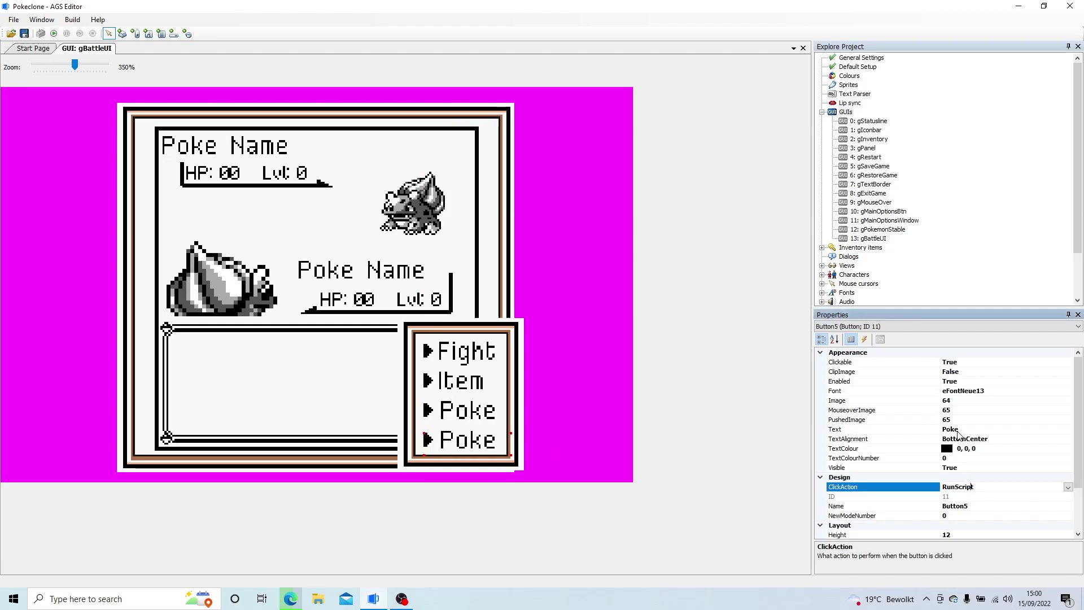
click(958, 432)
click(958, 433)
text(Run)
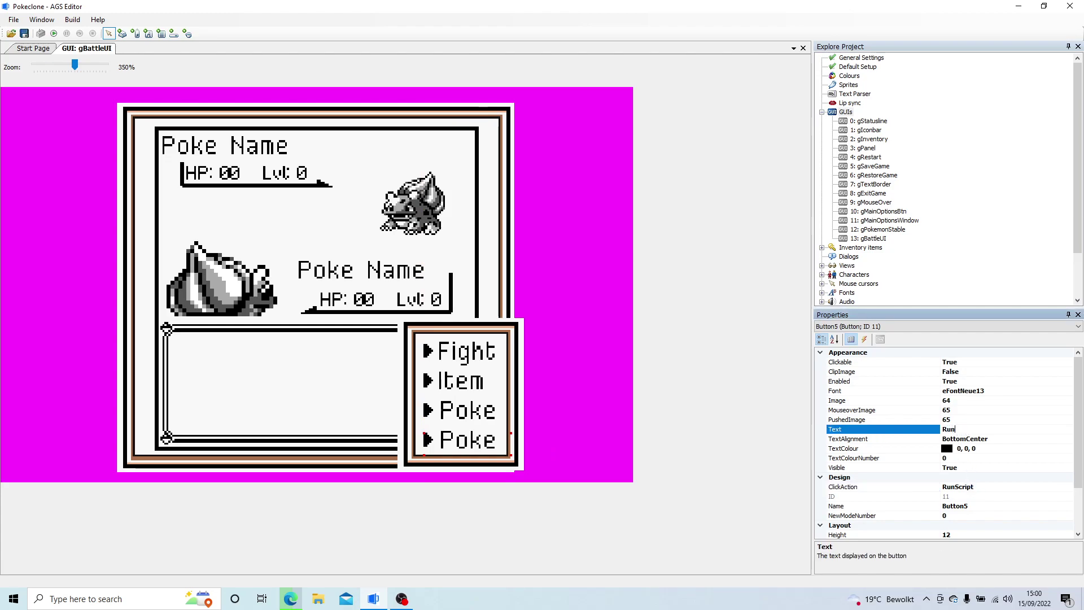
key(Return)
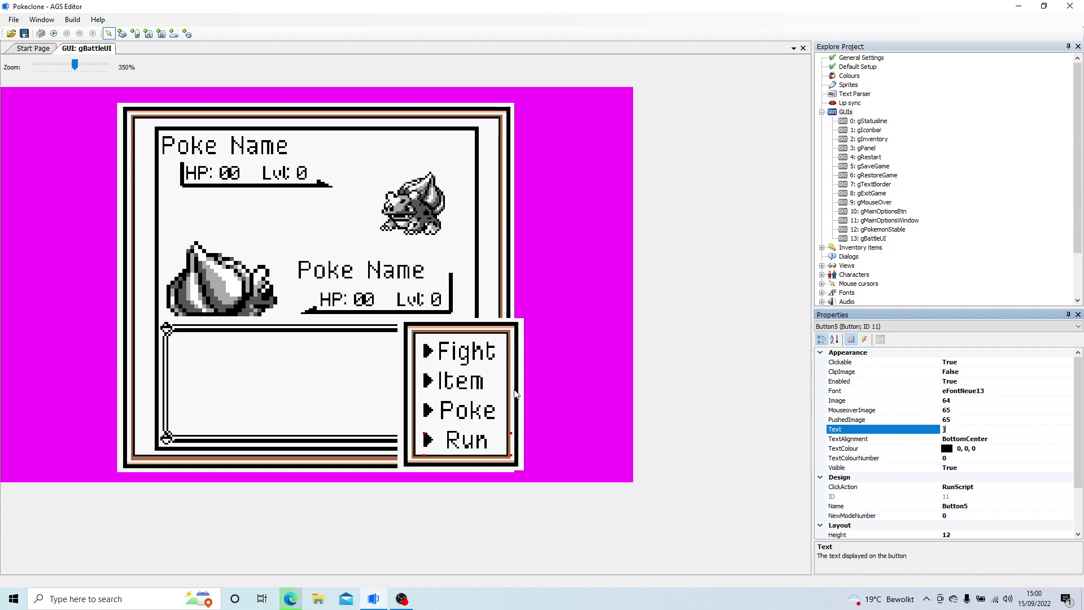
Re-enter "Run" as the fourth button's text and shrink the button to a narrower width and a height of 11.
click(508, 455)
drag(505, 454, 511, 455)
click(952, 428)
text(Run)
key(Return)
click(470, 442)
drag(513, 452, 501, 454)
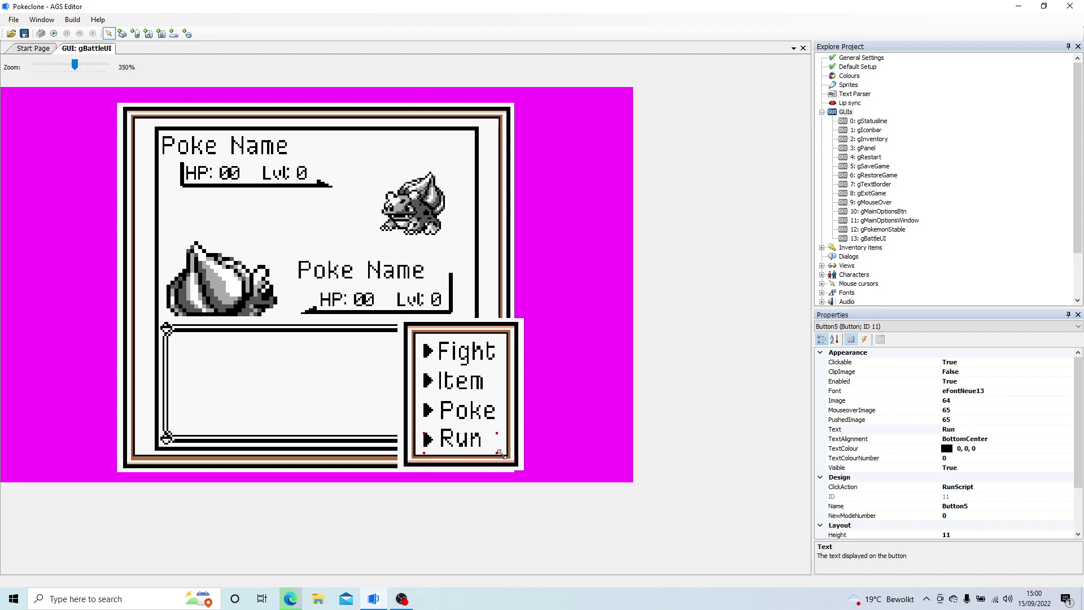
Rename the Fight button as bFight.
click(460, 368)
click(460, 369)
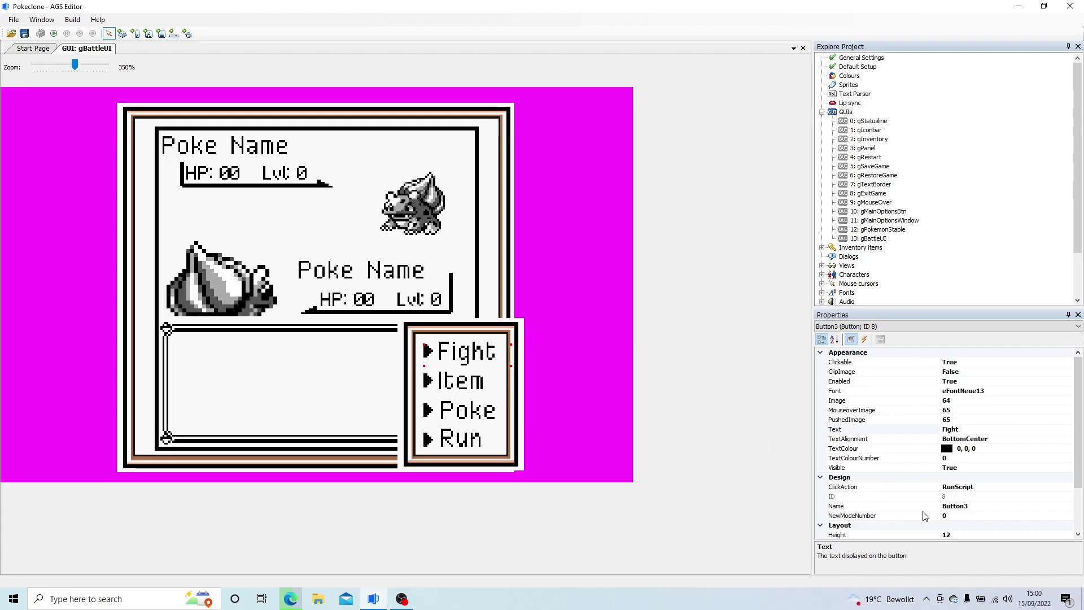
click(852, 505)
double_click(980, 506)
text(bFight)
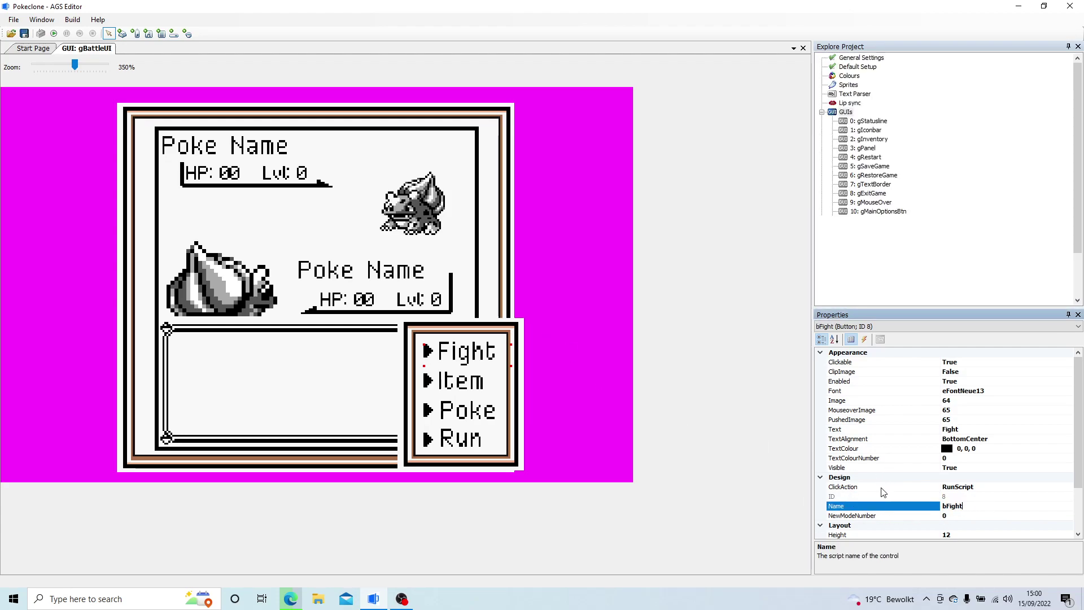
Rename the Item button as bItem.
click(457, 385)
double_click(966, 505)
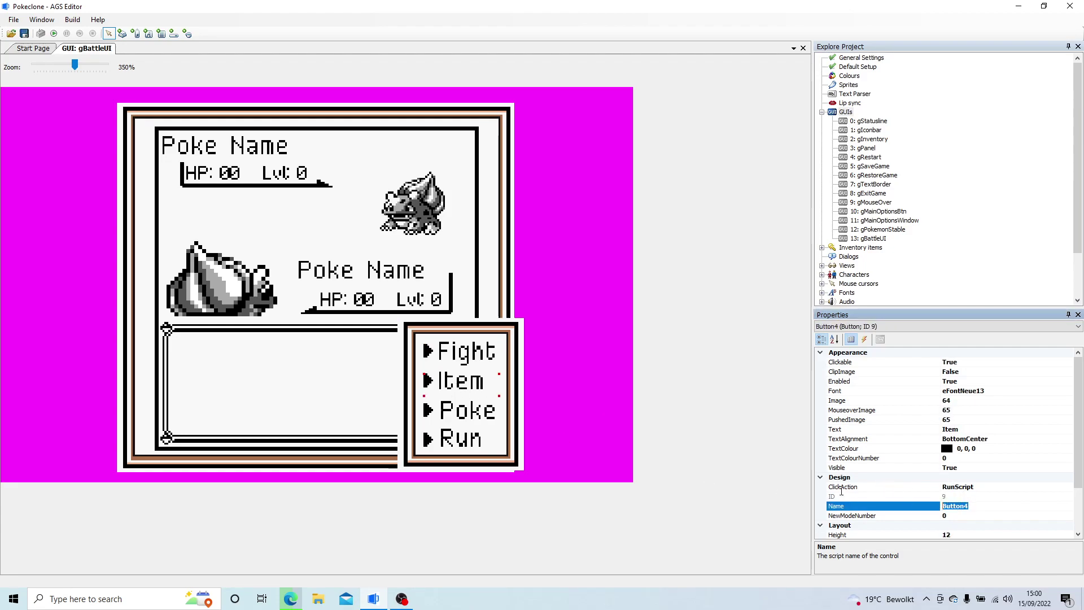
text(bItem)
key(Return)
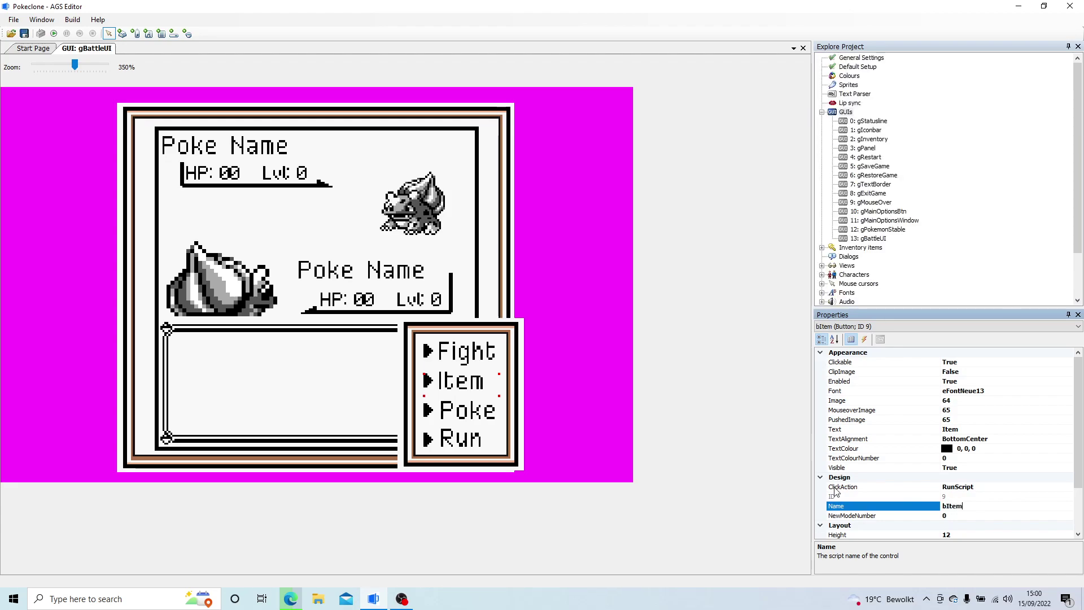
Rename the Poke button as bSwitch.
click(484, 417)
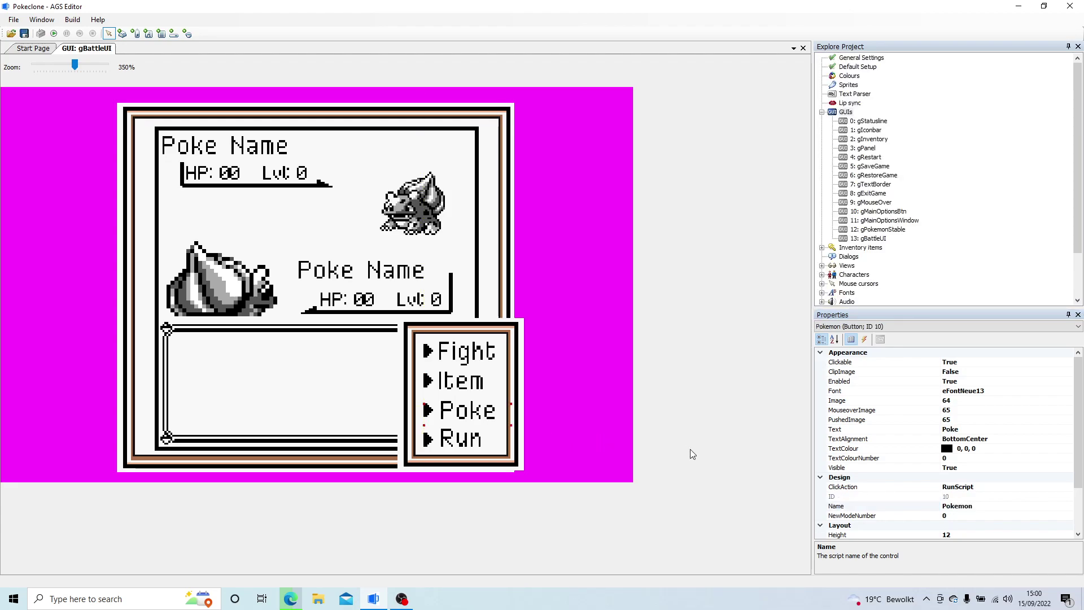
click(946, 507)
click(946, 507)
text(b)
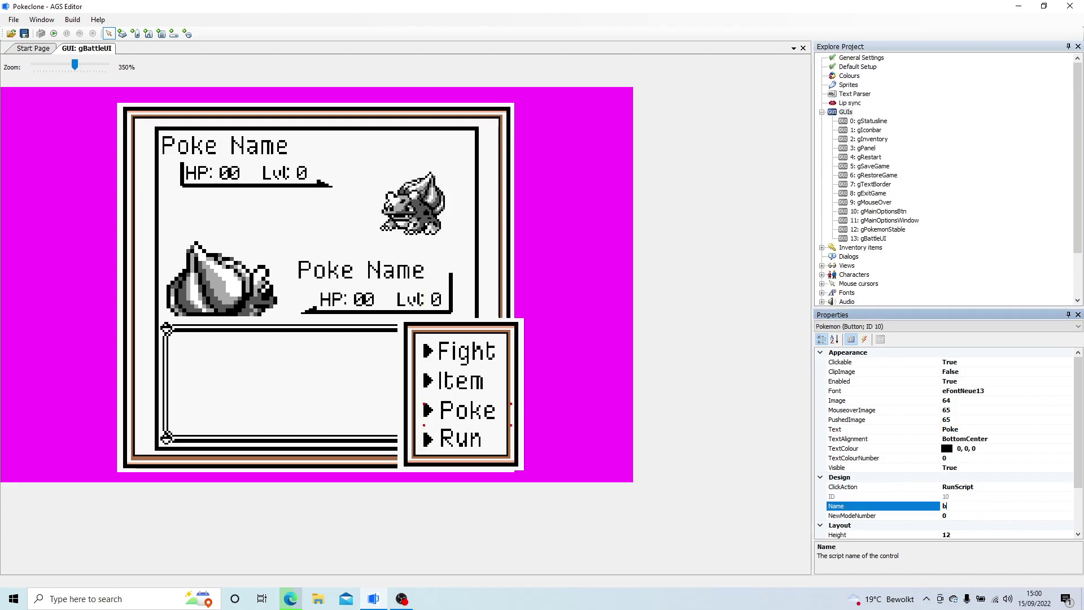
text(Switch)
key(Return)
Try "Switch" as the bSwitch button's text and set it back to "Poke".
click(933, 430)
text(S)
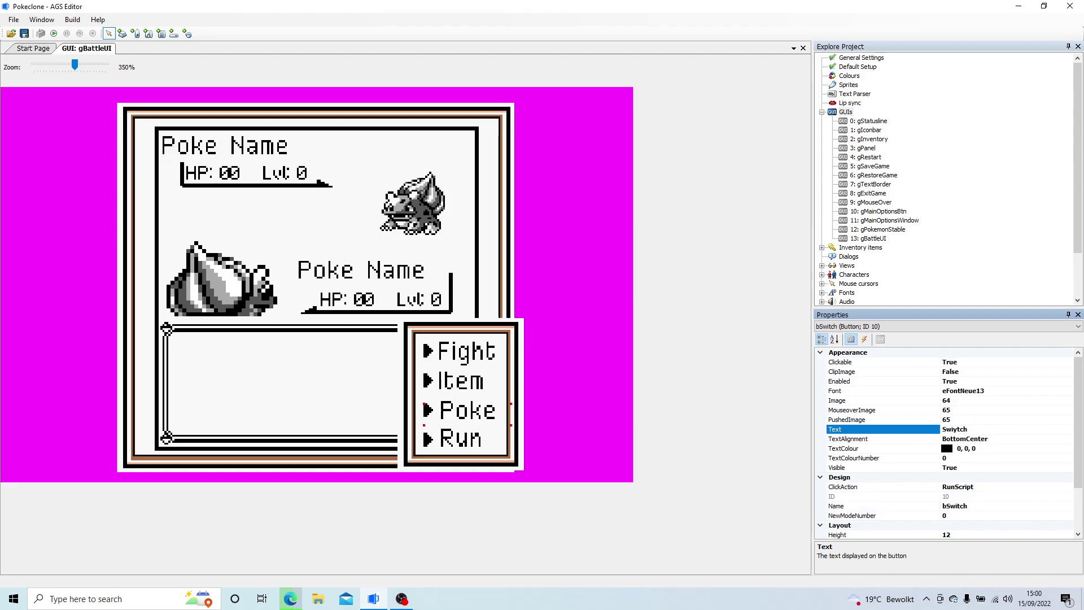
text(ch)
key(Return)
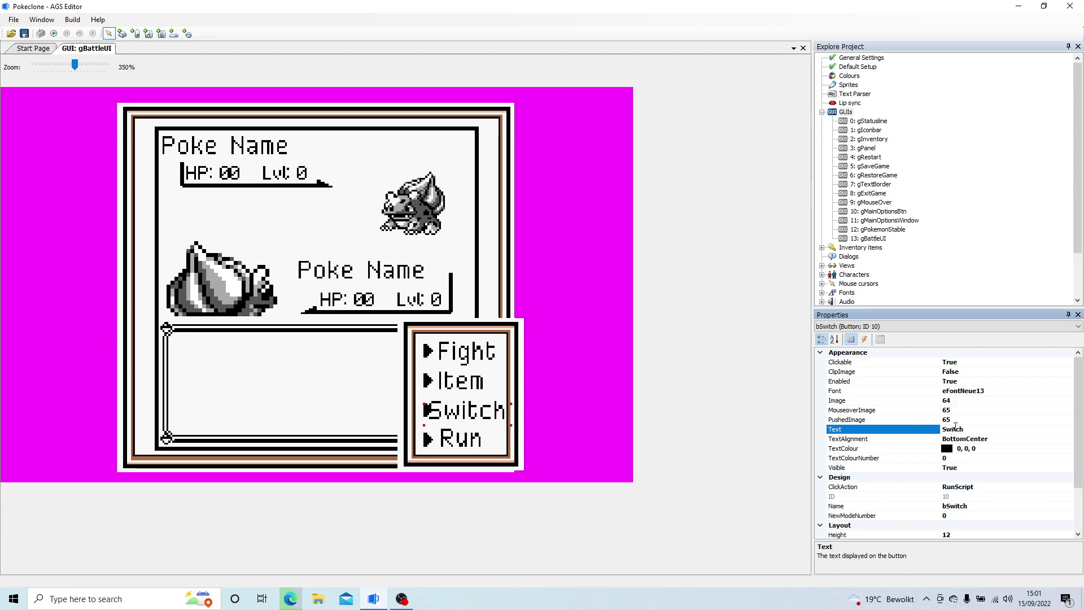
click(870, 432)
text(Poke)
key(Return)
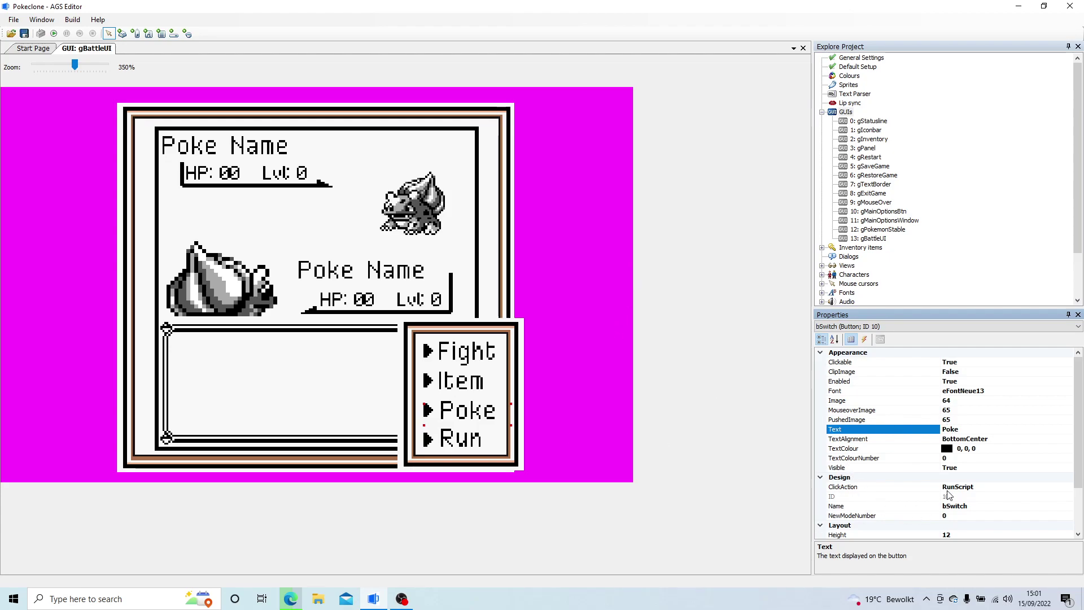
Rename the Run button as bRun.
click(458, 433)
click(458, 436)
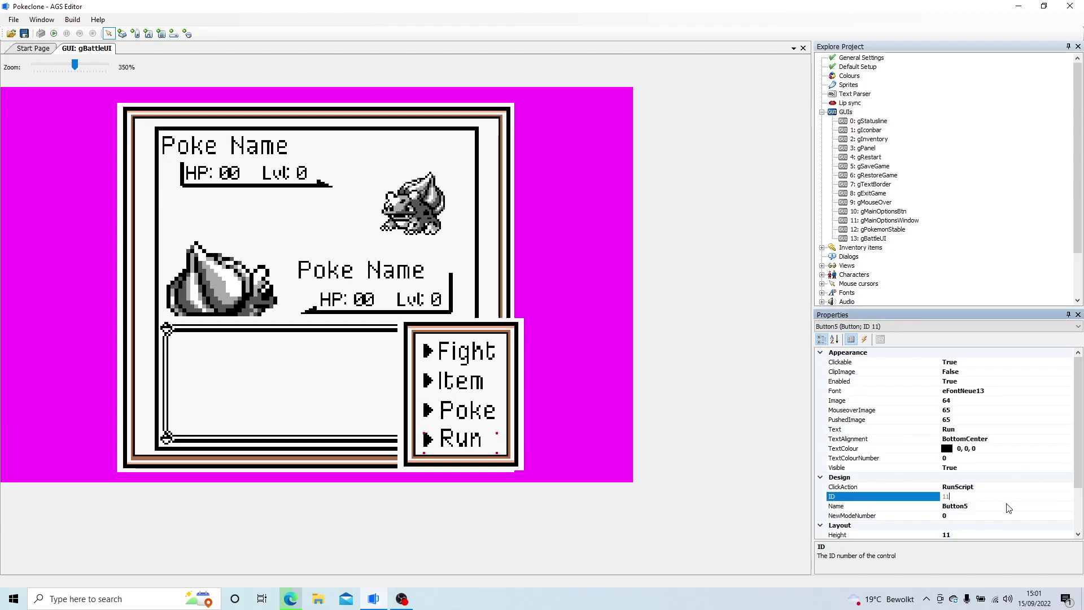
click(893, 506)
text(bRun)
key(Return)
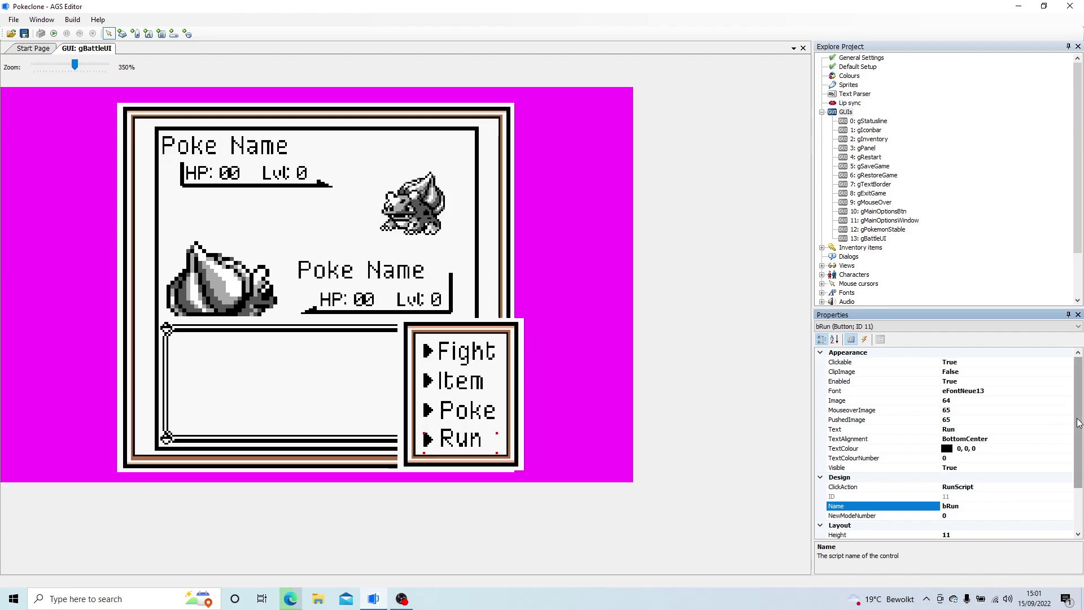
Set the Run button's Visible property to False.
click(1005, 467)
click(1068, 468)
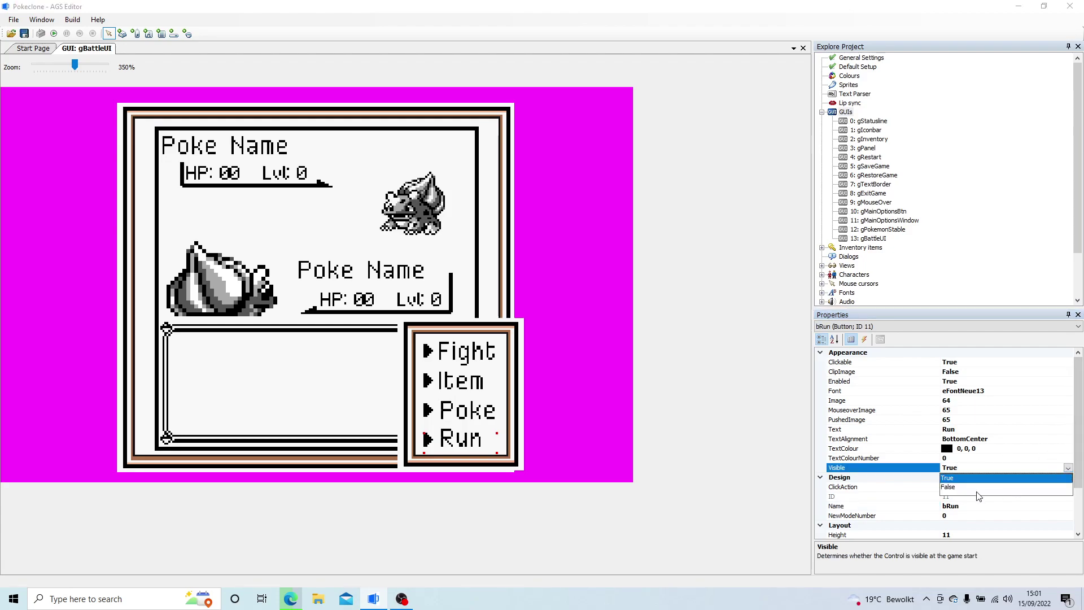
click(963, 487)
Set the Fight button's Visible property to False.
click(463, 359)
click(1000, 469)
click(1068, 461)
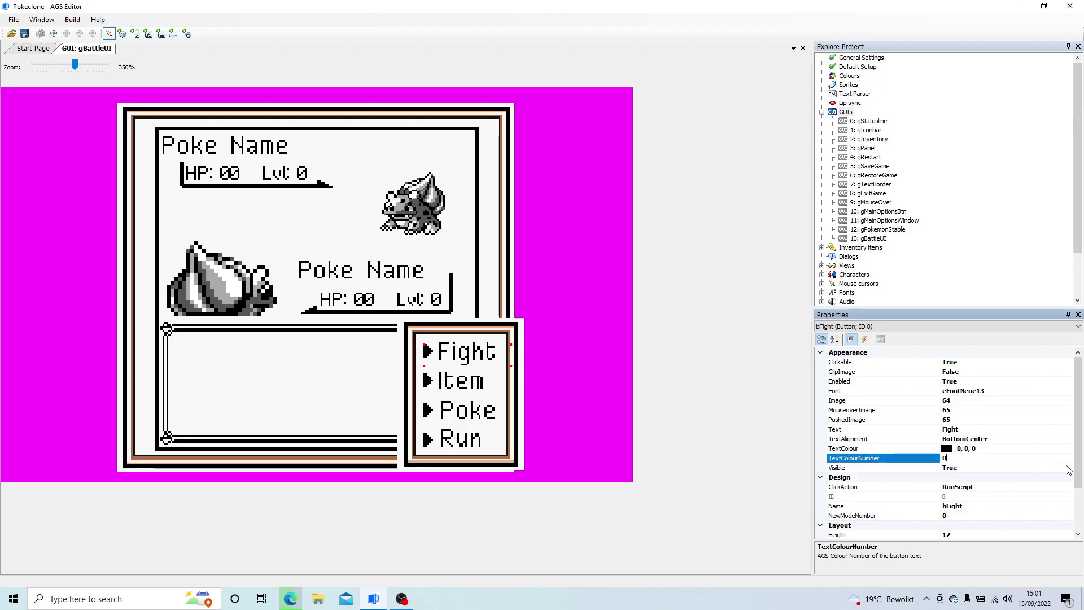
click(1067, 468)
click(1068, 468)
click(953, 487)
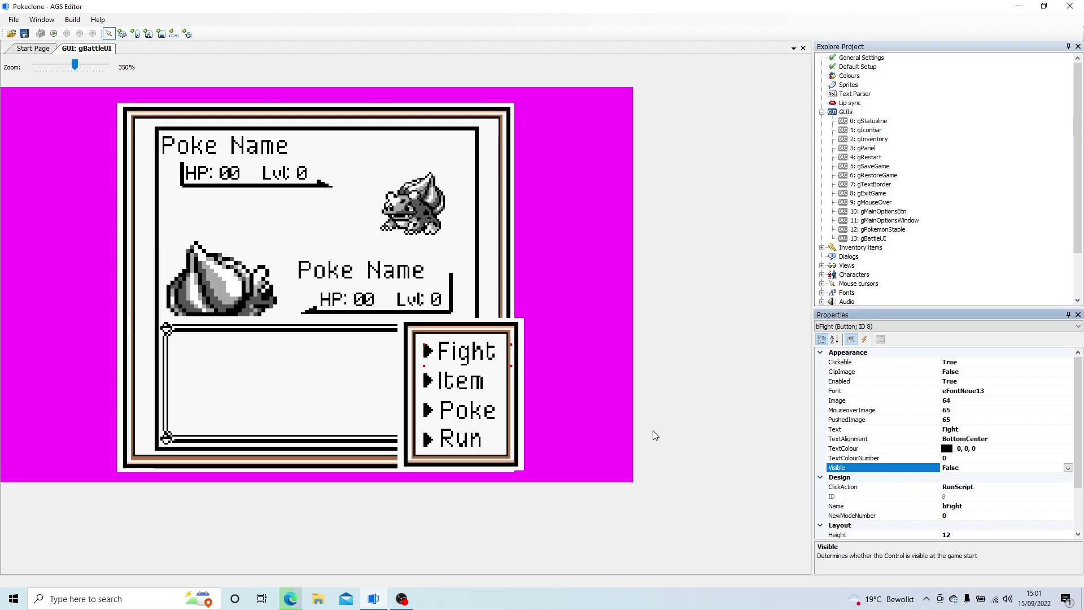
Set the Item button's Visible property to False.
click(462, 394)
click(1068, 468)
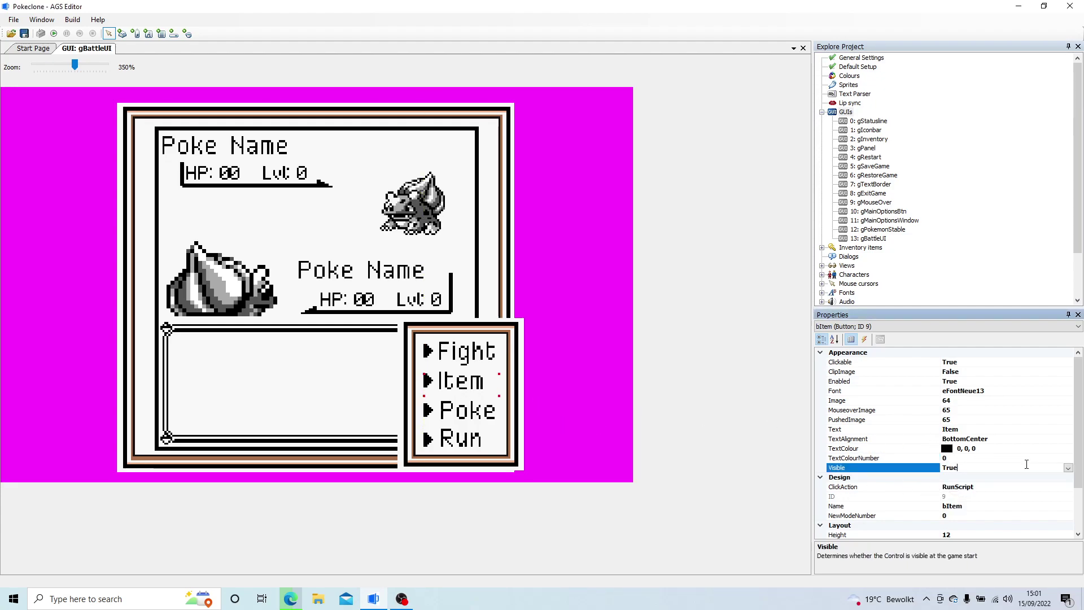
click(1069, 470)
click(940, 487)
Set the Poke button's Visible property to False.
click(486, 402)
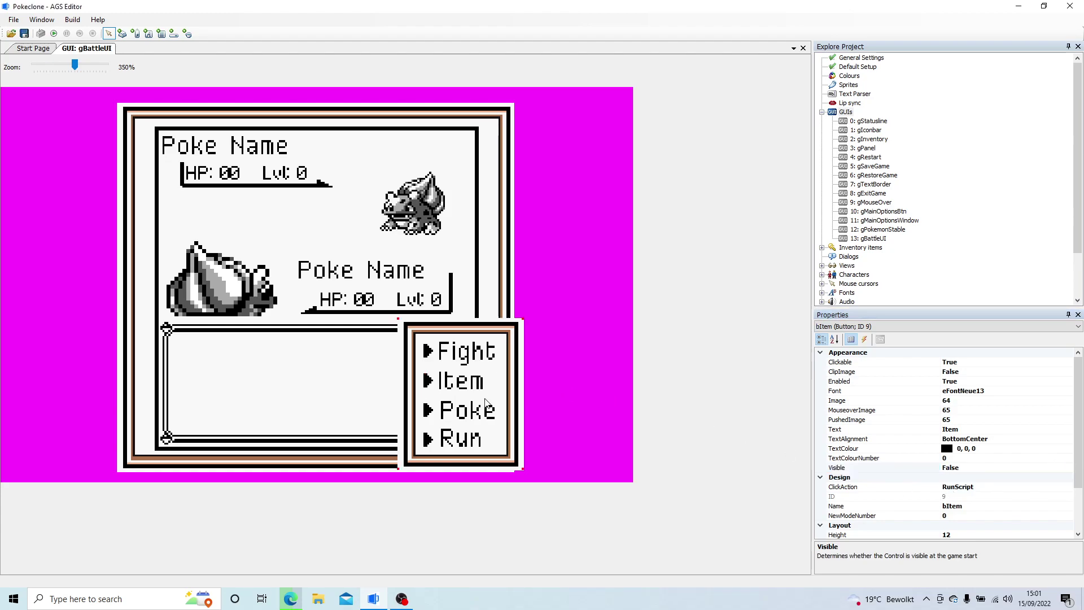
click(1068, 468)
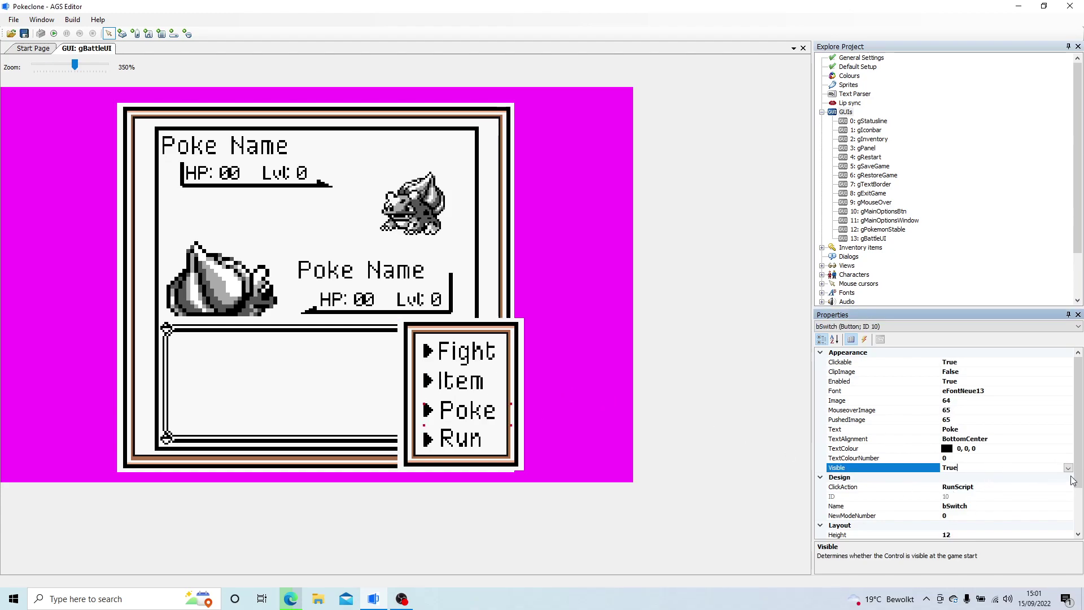
click(1067, 469)
click(954, 486)
Lock the Fight, Item, Poke and Run buttons and the options panel behind them.
click(475, 364)
right_click(475, 360)
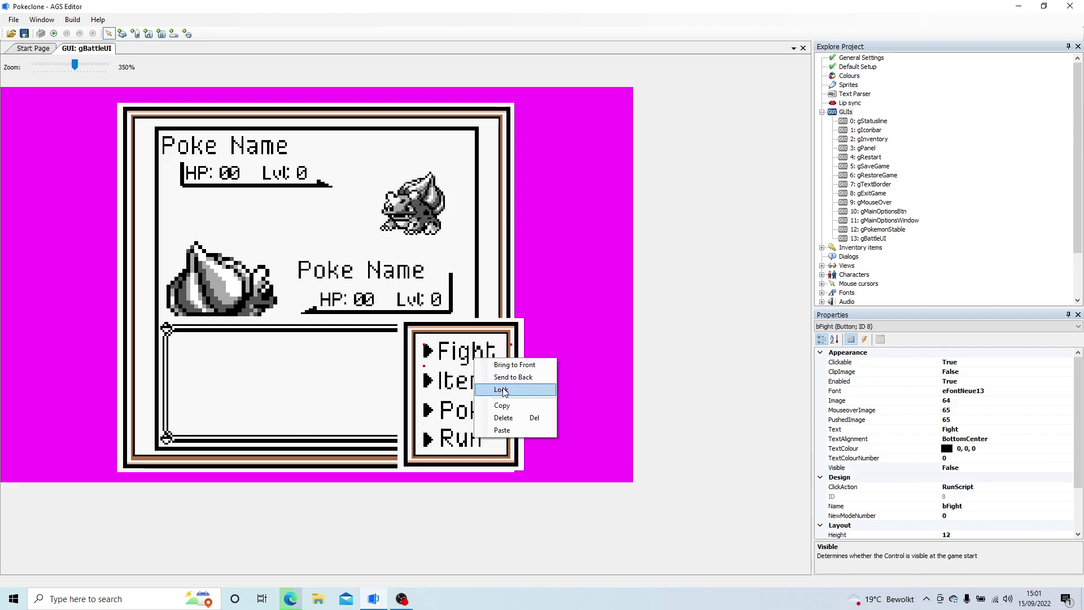
right_click(447, 388)
right_click(465, 414)
click(486, 449)
right_click(471, 438)
click(507, 470)
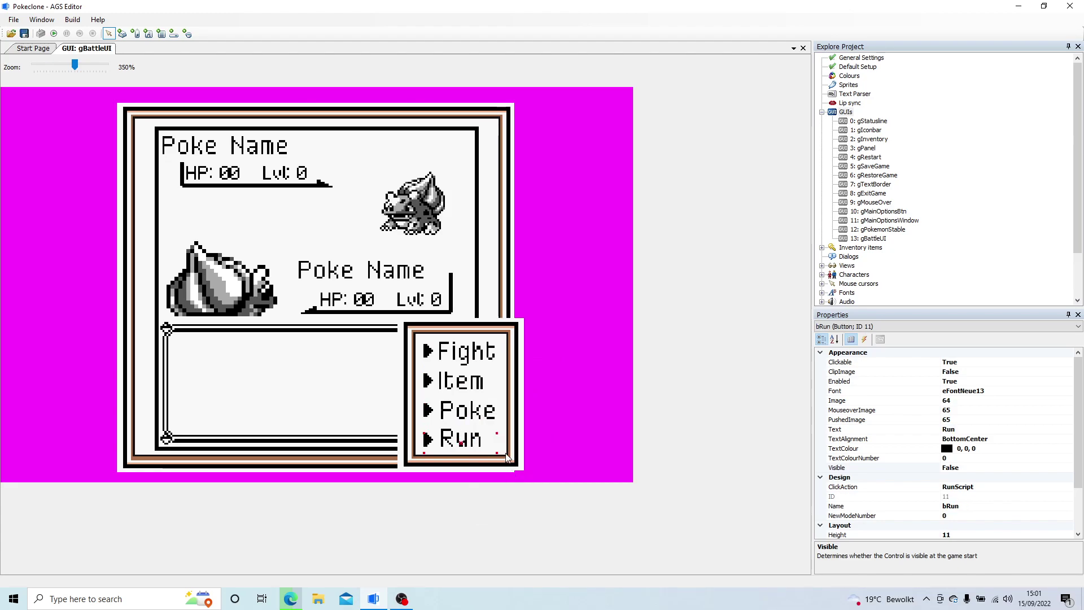
right_click(515, 449)
click(551, 480)
Group the options panel with the Fight, Item, Poke and Run buttons.
click(436, 442)
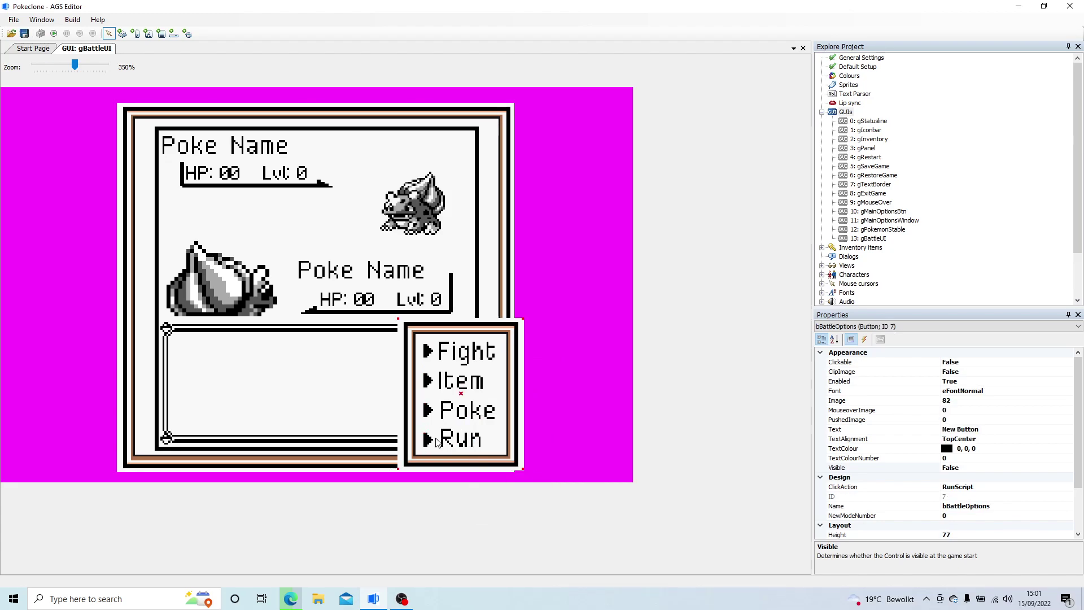
click(490, 351)
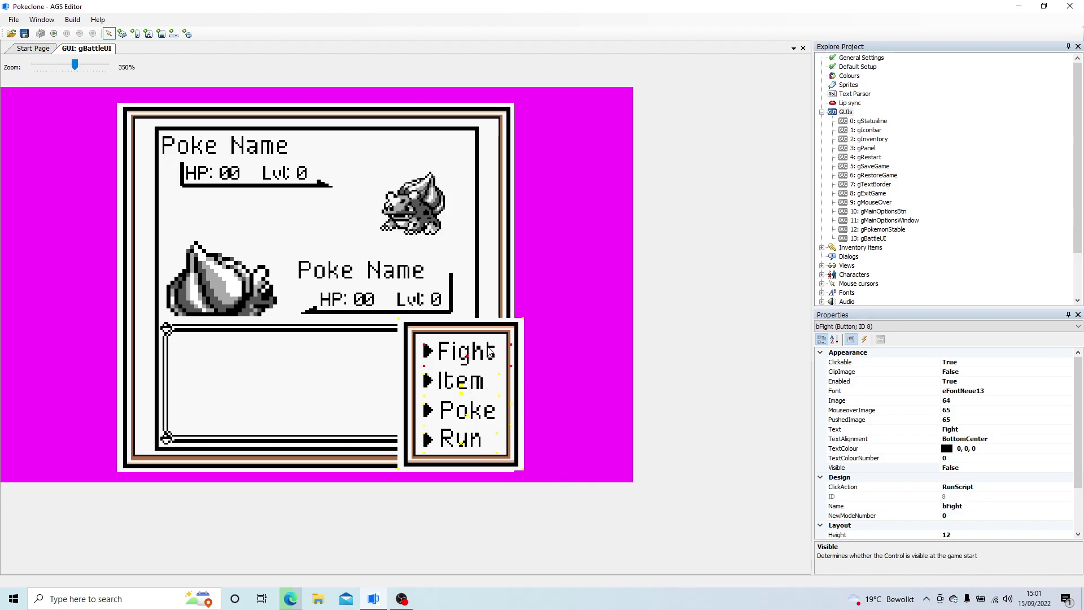
right_click(490, 352)
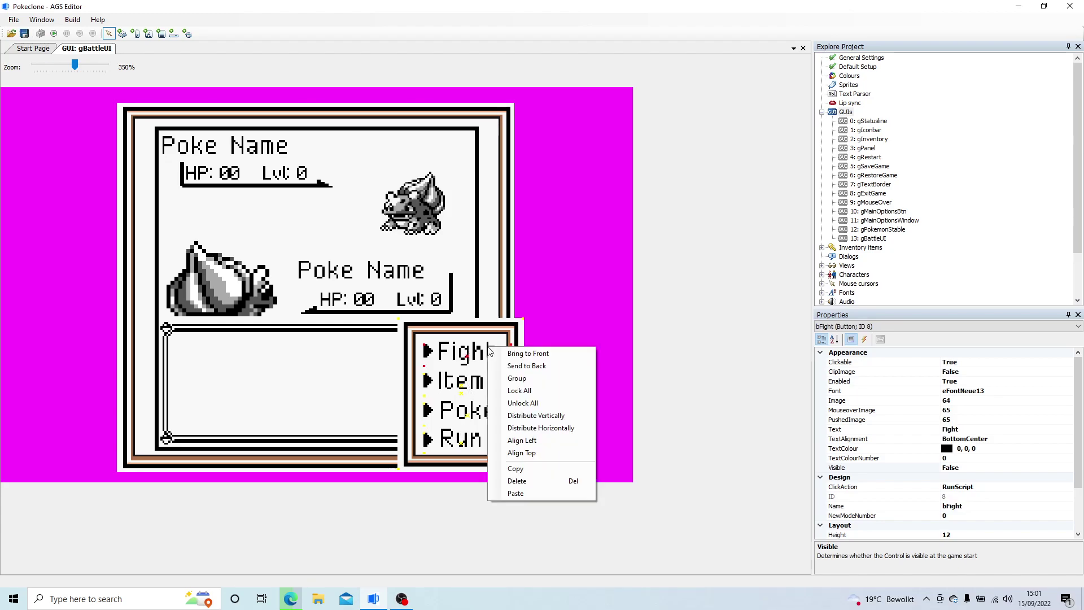
click(515, 378)
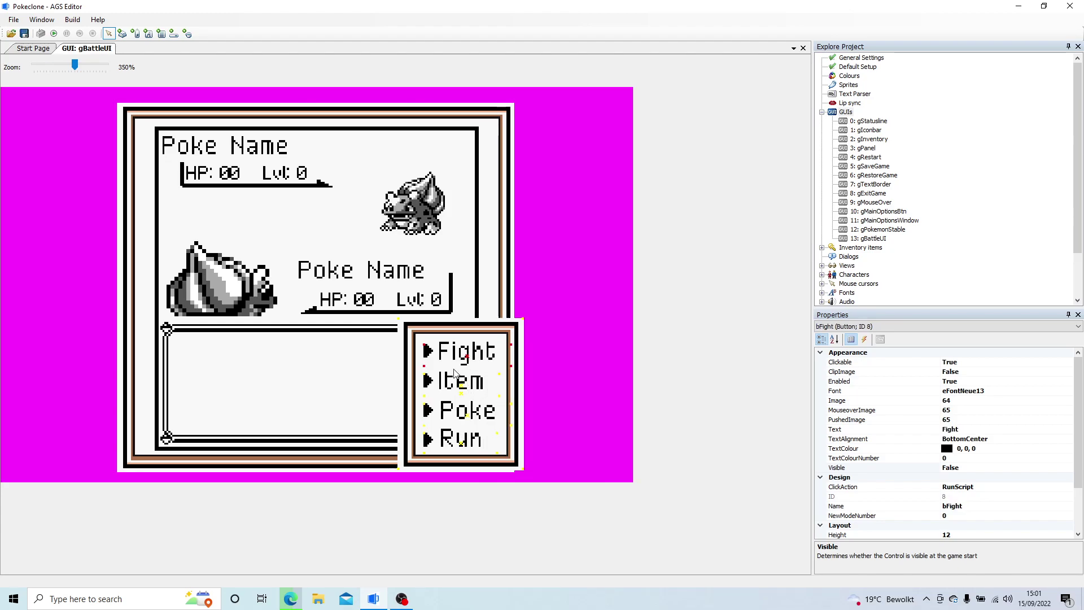
Unlock all controls in the options group and move the group out beside the battle frame, clear of the message box.
click(500, 385)
click(487, 362)
right_click(485, 361)
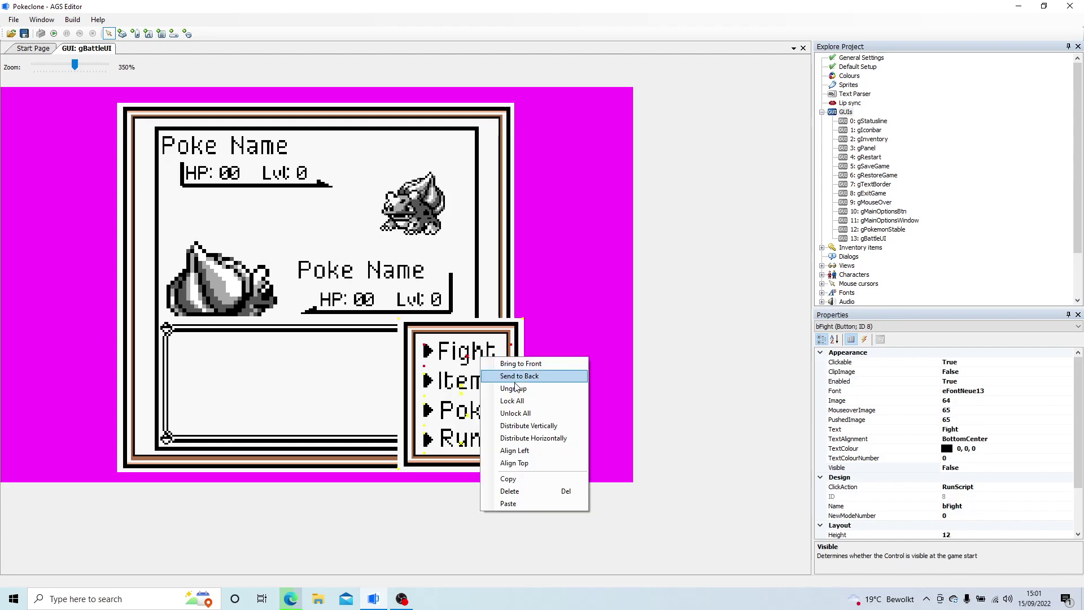
click(530, 414)
drag(501, 390, 584, 283)
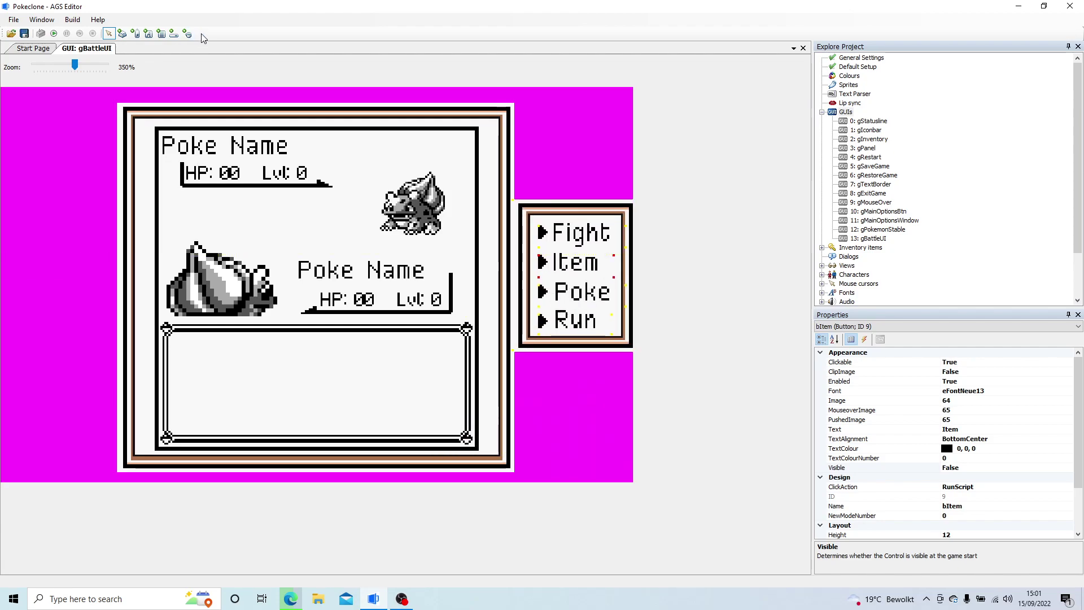
Draw a label inside the message box, about 143 wide and 44 high, at Left 89 and Top 128.
click(135, 34)
drag(181, 346, 453, 420)
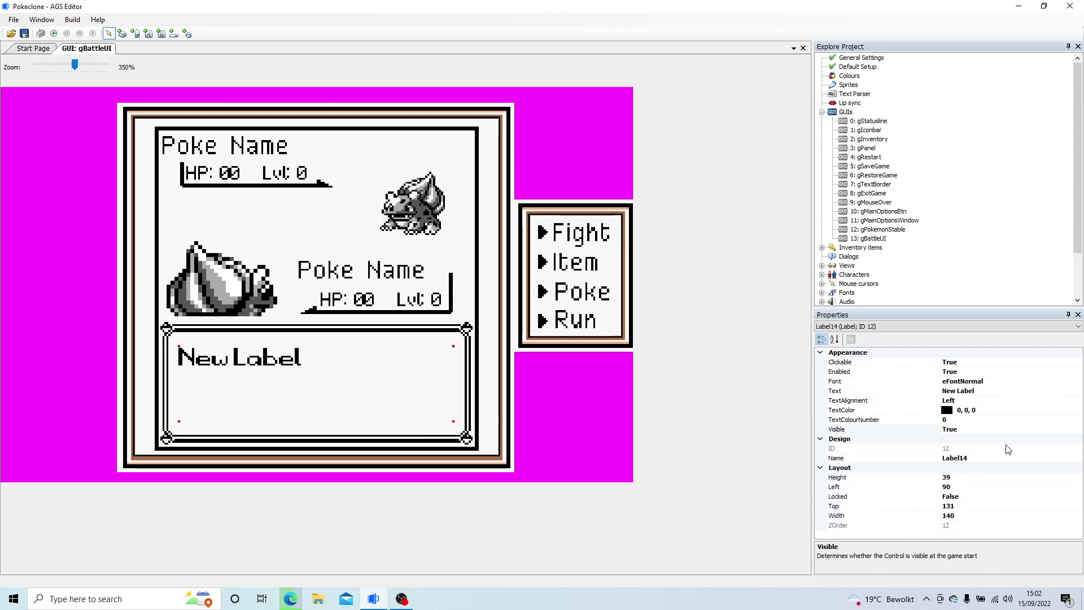
drag(370, 375, 375, 371)
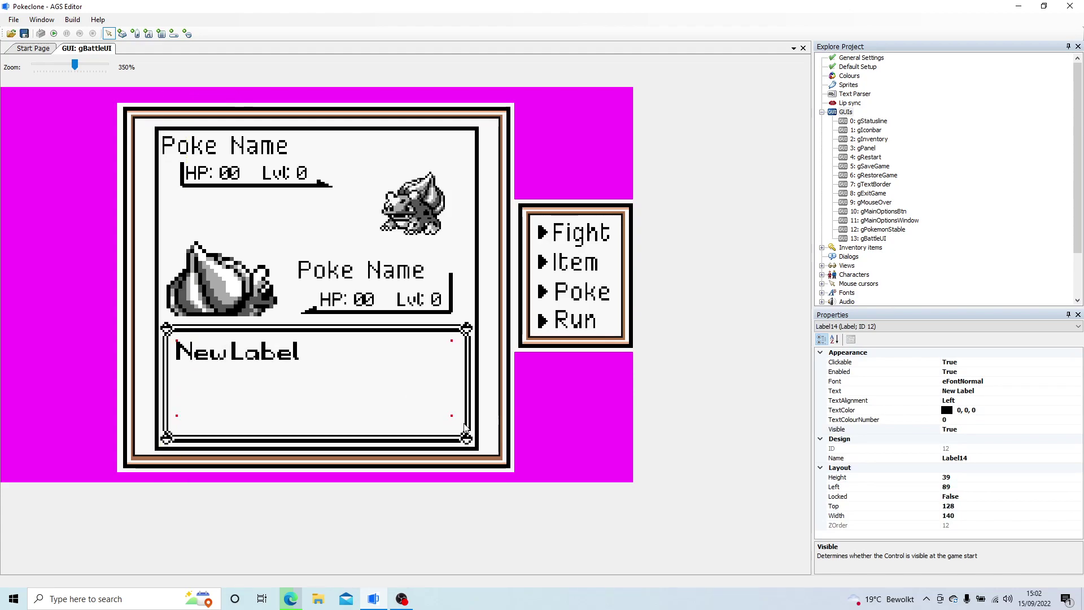
Rename the message box label as lBattleDetails and set its Visible property to True.
click(954, 458)
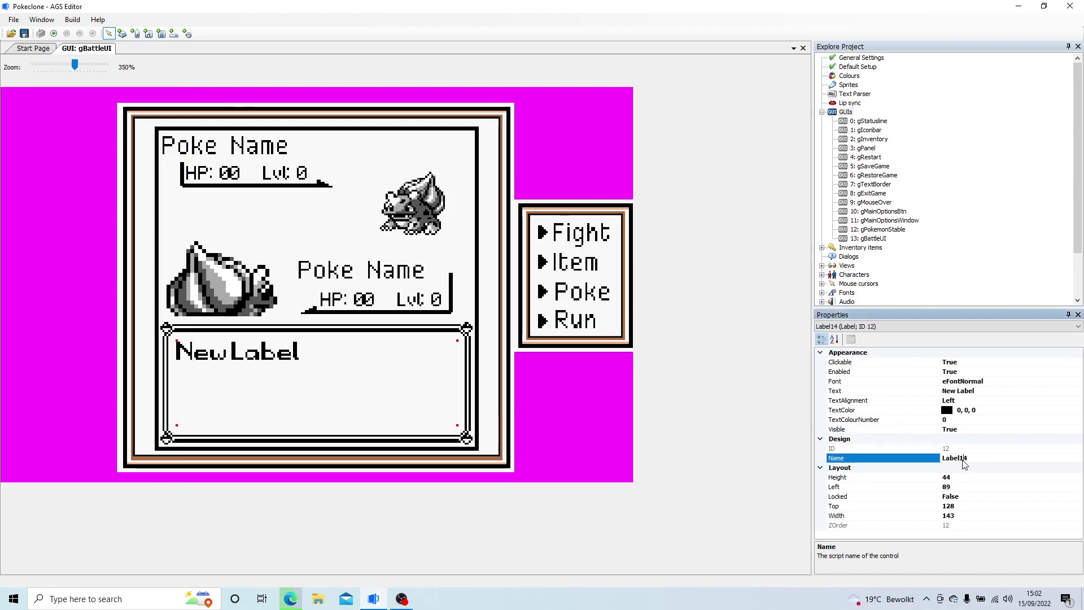
text(lBattleDetails)
key(Return)
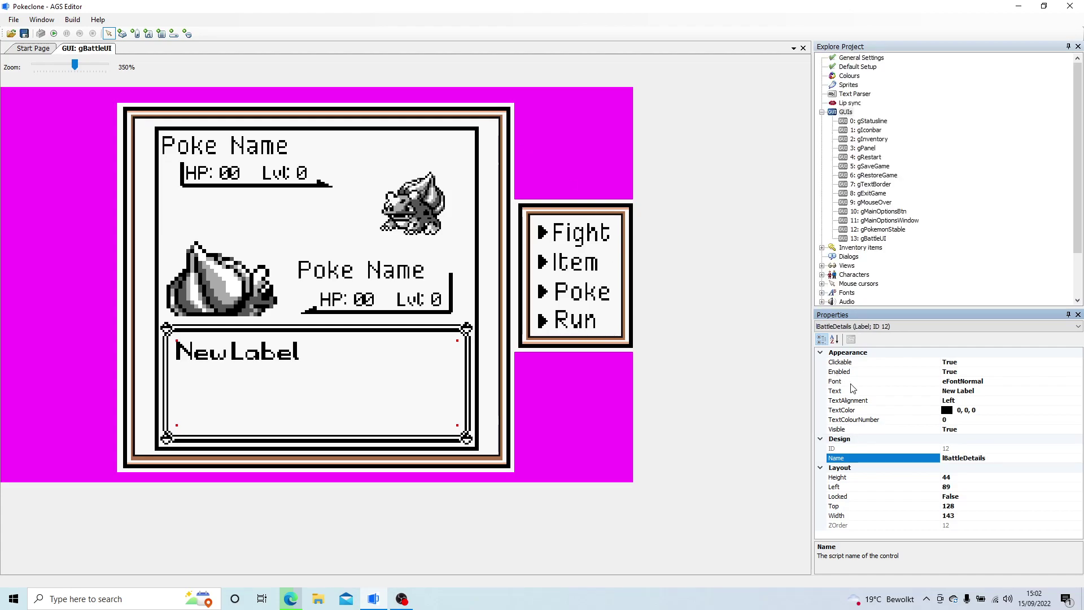
click(1063, 430)
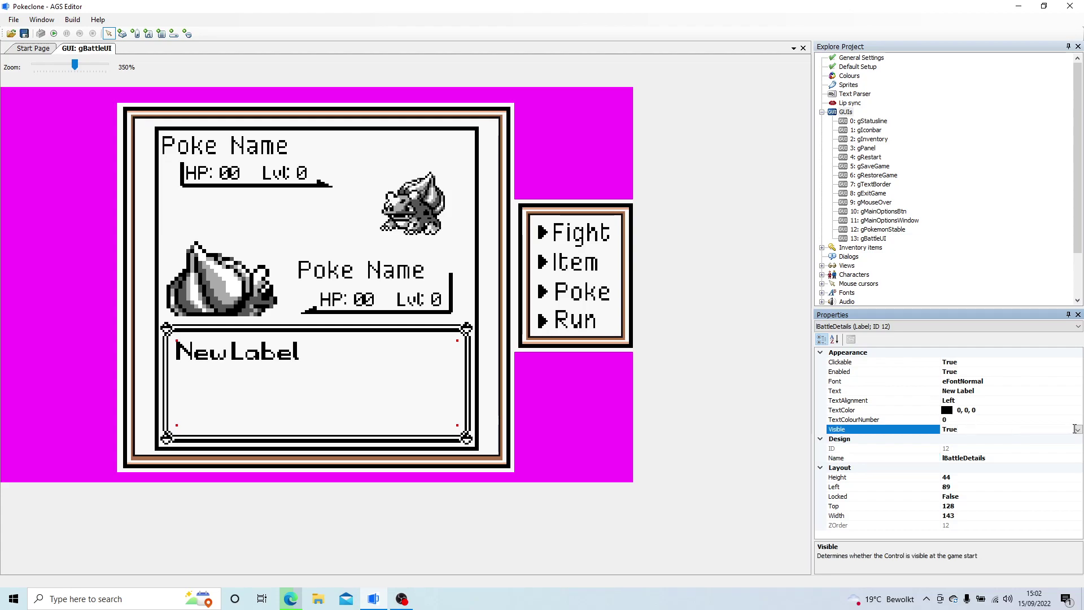
click(1077, 430)
click(954, 439)
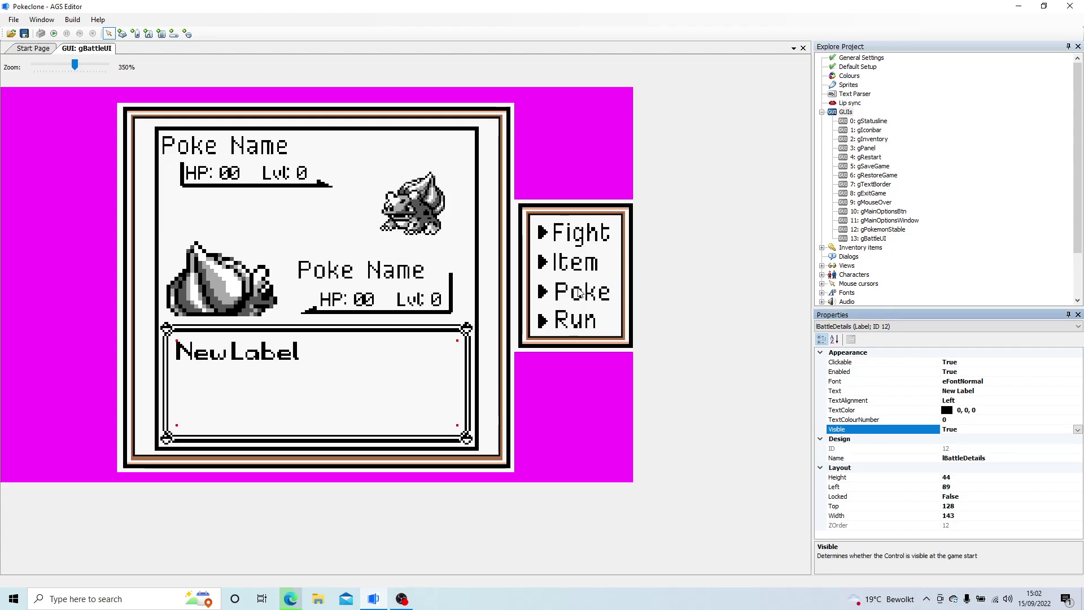
Move the options group back over the lower-right corner of the battle frame.
drag(610, 276, 528, 393)
click(537, 388)
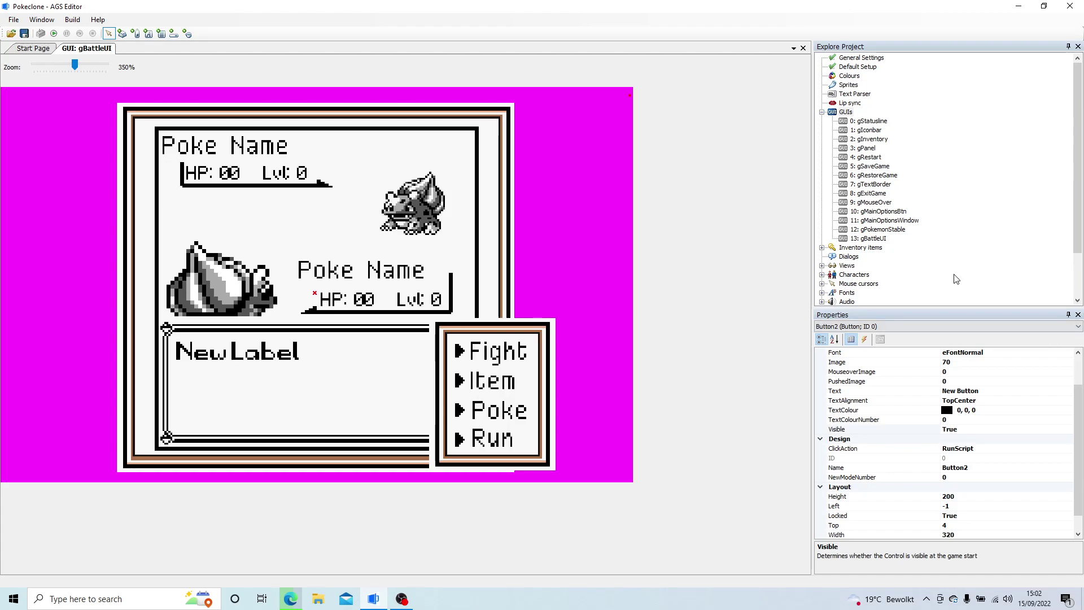
Create a new script named BattleManager in the project's Scripts.
click(822, 113)
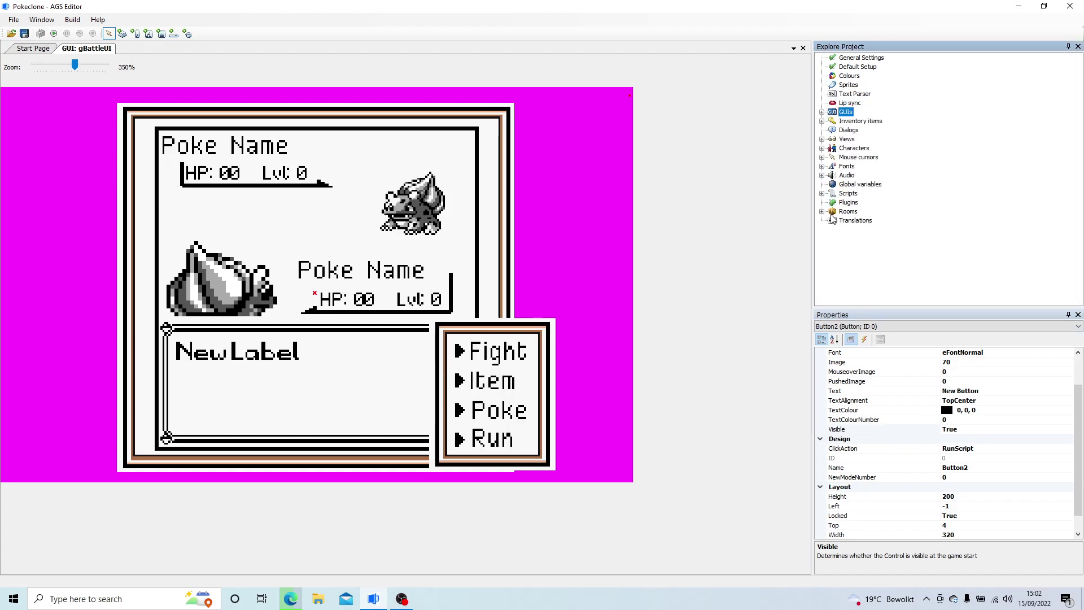
click(822, 194)
click(851, 194)
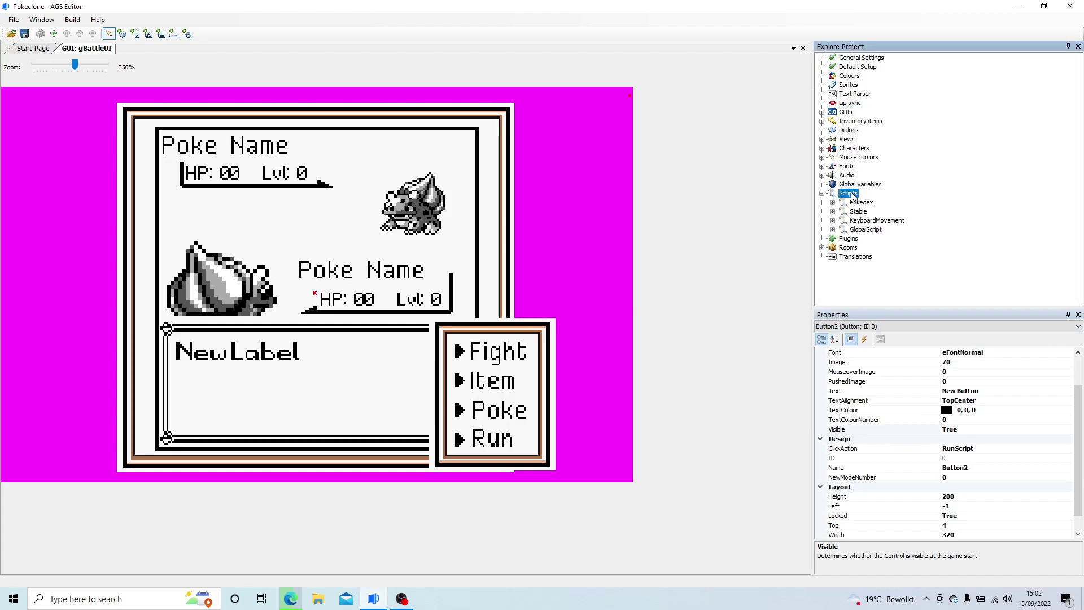
right_click(852, 194)
click(892, 201)
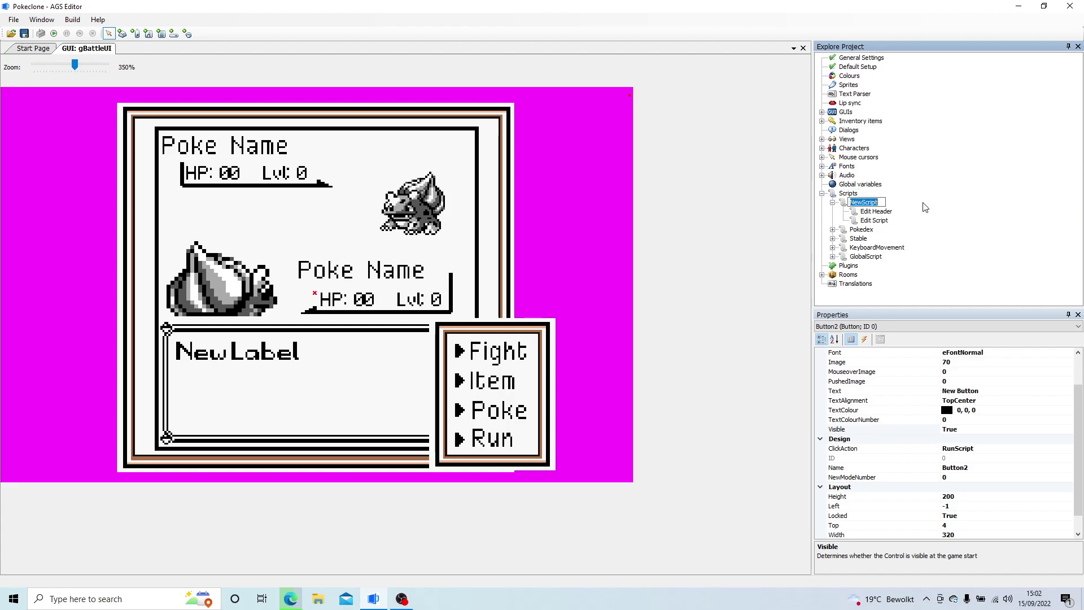
text(BattleManager)
key(Return)
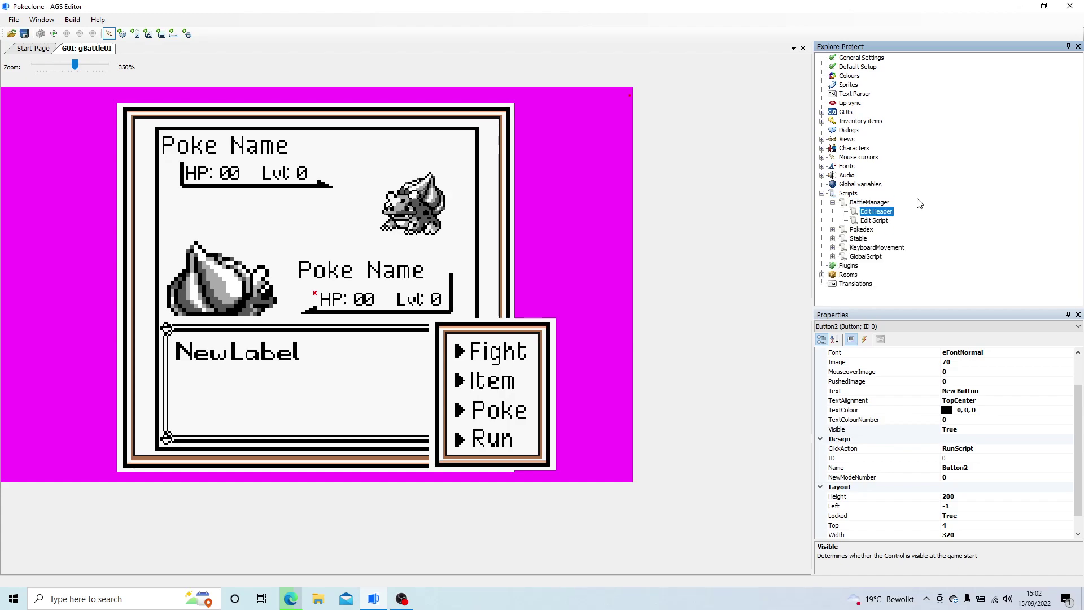
Open the BattleManager script body and start a block comment with the heading "Step 1: Battle Intro".
double_click(877, 220)
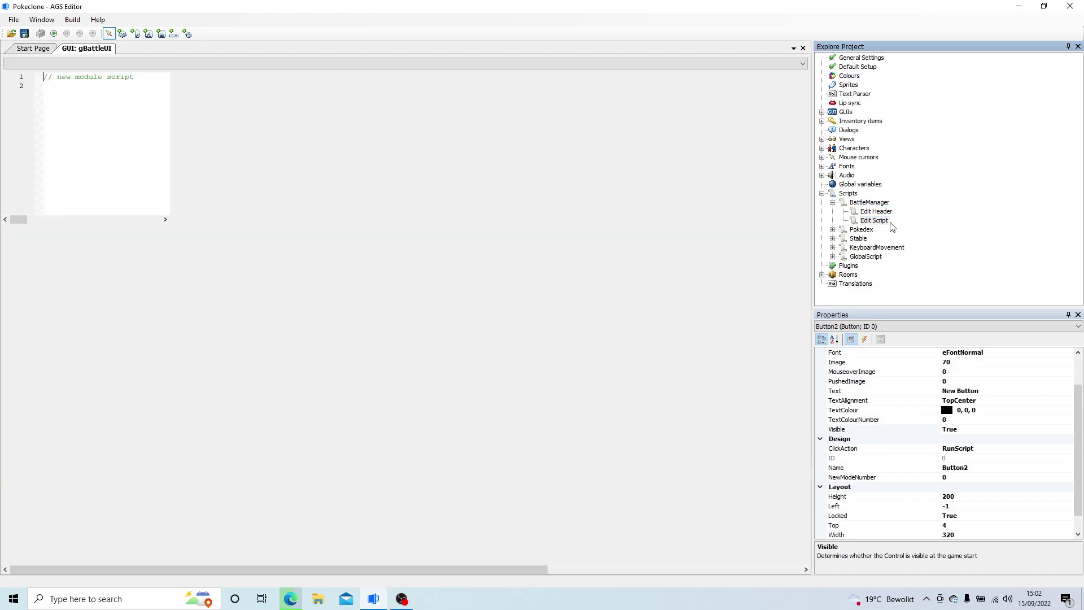
key(Return)
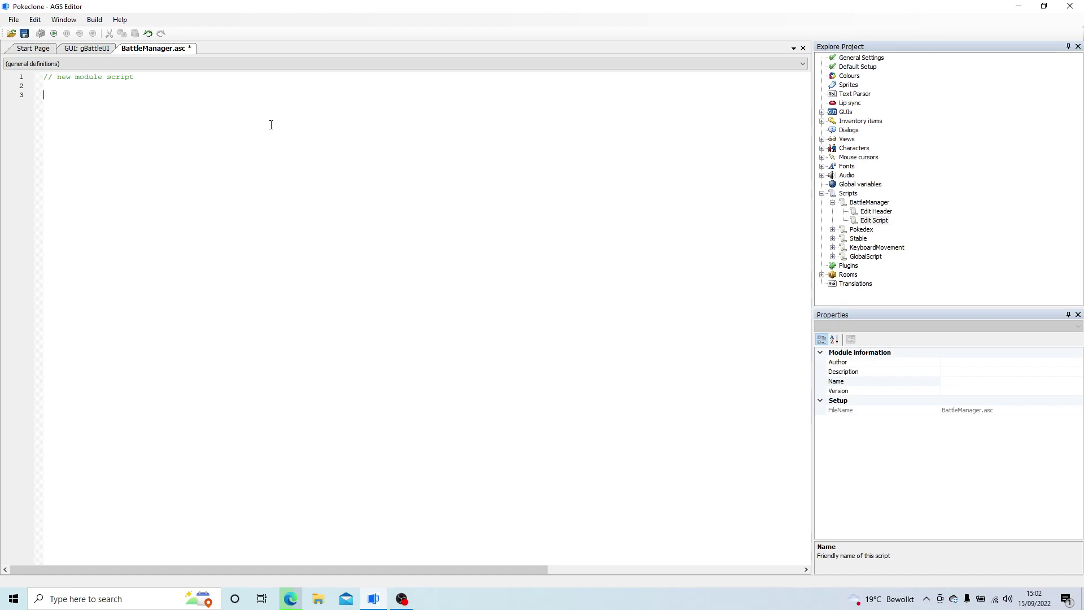
text(/*)
key(Return)
key(Return)
key(Return)
key(Tab)
text(Step 1: Battle Intro)
key(BackSpace)
key(Return)
List "You have found a wild (Pokemon type)." and "Blue wants to fight...etc." as bullets under Step 1.
text(* You have found a wild P)
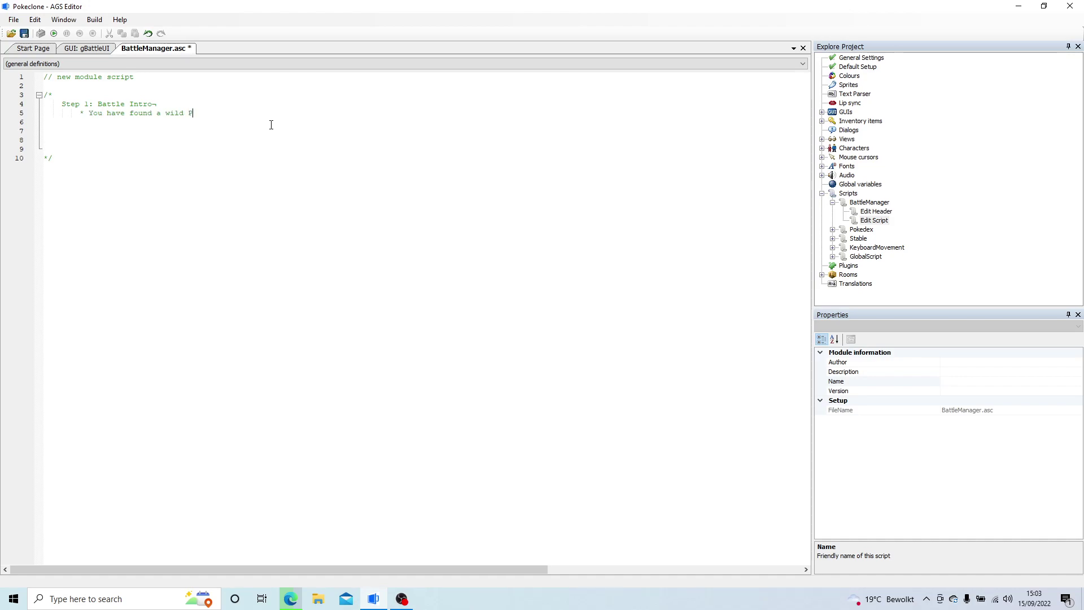
key(BackSpace)
key(BackSpace)
text((Pokemo)
text(n type))
text(Y)
text(Blue wants to fight)
text(...etc.)
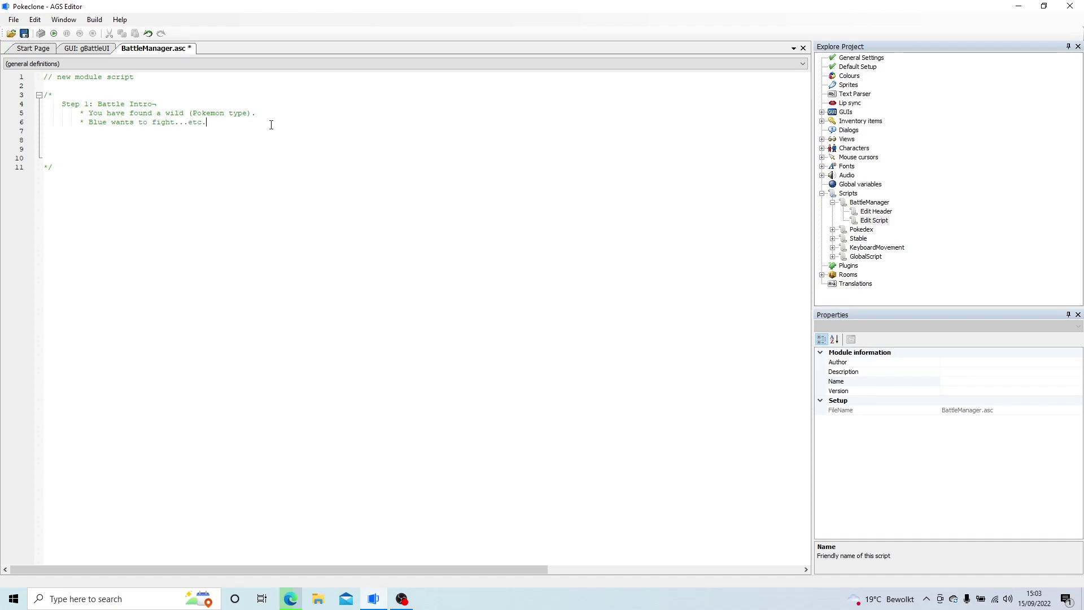
Add the Step 1 bullets "Pokemon spawn in." and, after a blank line, "Speed test to see which pokemon acts first.".
key(Return)
text(Pokemon spawn in)
text(Test)
key(BackSpace)
key(BackSpace)
key(BackSpace)
text(Speed test to see who)
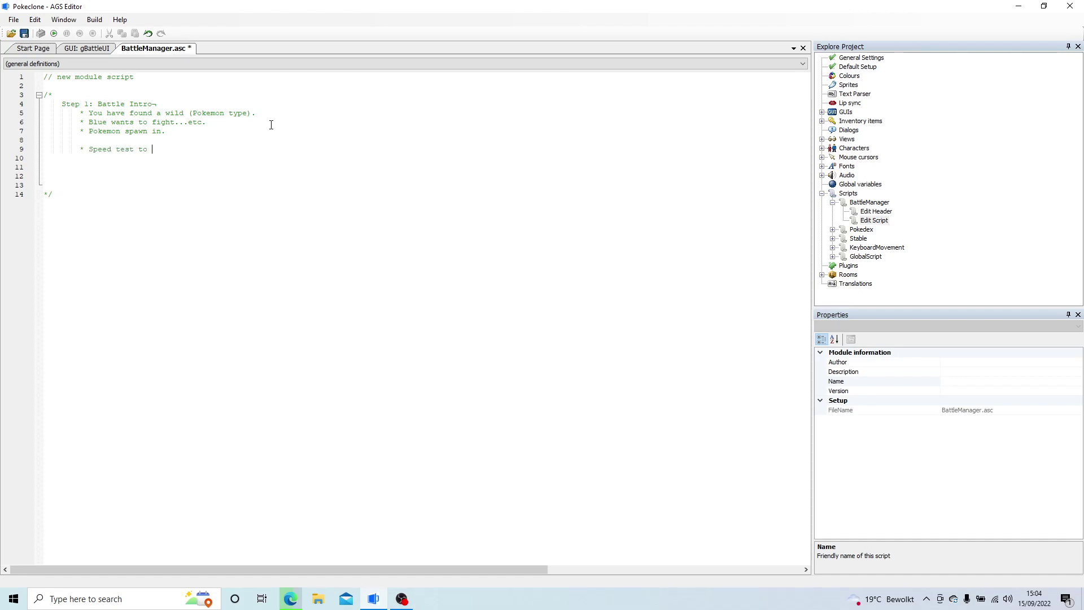
key(BackSpace)
key(BackSpace)
text(which pokem)
text(acts first.)
key(Return)
Add the line "Step 2: Player or enemy chooses move and activates." to the comment.
key(Return)
text(Step 2: Player or enemy chooses move and actuates)
key(Left)
key(BackSpace)
text(i.)
key(Return)
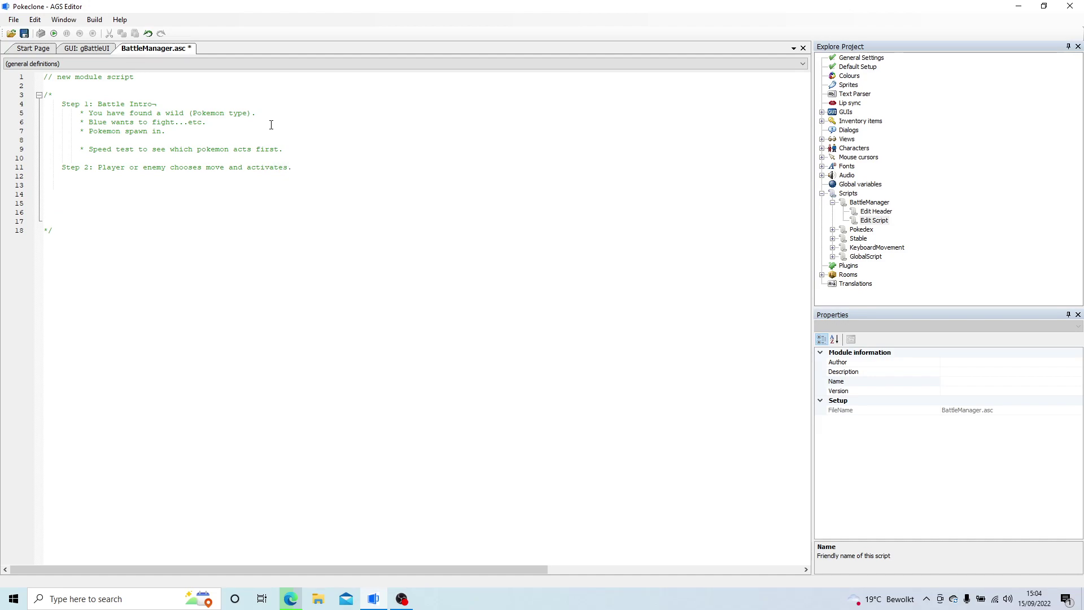
Add the bullet "Check to see if hit is successful." under Step 2.
key(BackSpace)
key(Return)
text(*Check to )
text(see if )
text(y)
text(hit is succes)
text(sfu;)
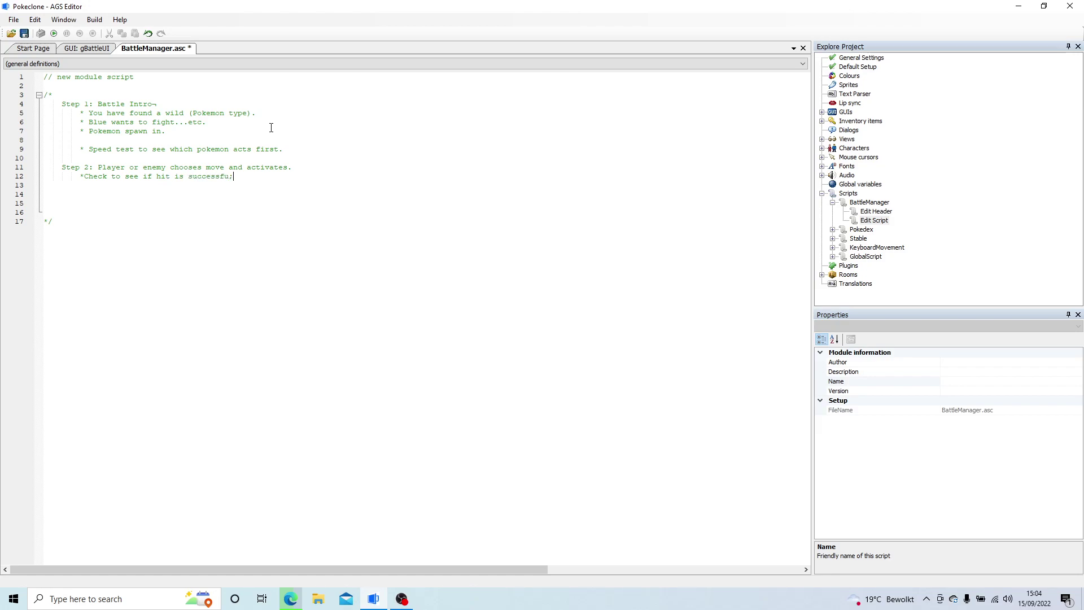
key(BackSpace)
text(l.)
key(Return)
Add the line "Step 3: Damage is calculated and awarded." below the Step 2 notes.
key(Return)
text(step)
key(BackSpace)
key(BackSpace)
key(BackSpace)
key(BackSpace)
text(Step 3: Damage is calculated and awarded,.)
key(Return)
key(Return)
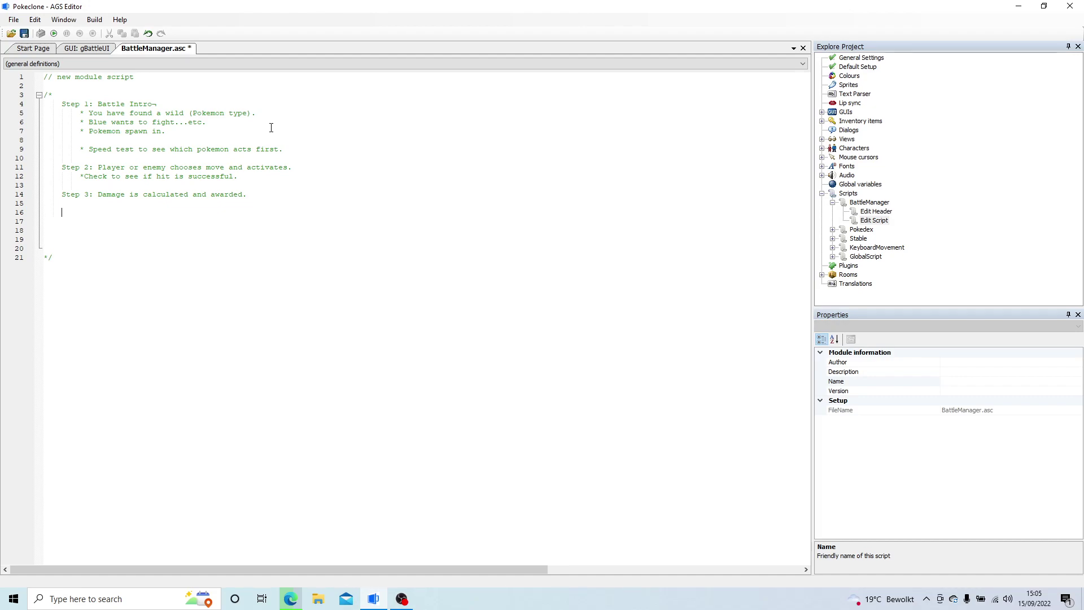
Add the line "Step 4: The opposing side then activates folowing above steps." to the comment.
text(Step 4: The opposing side then activates folli)
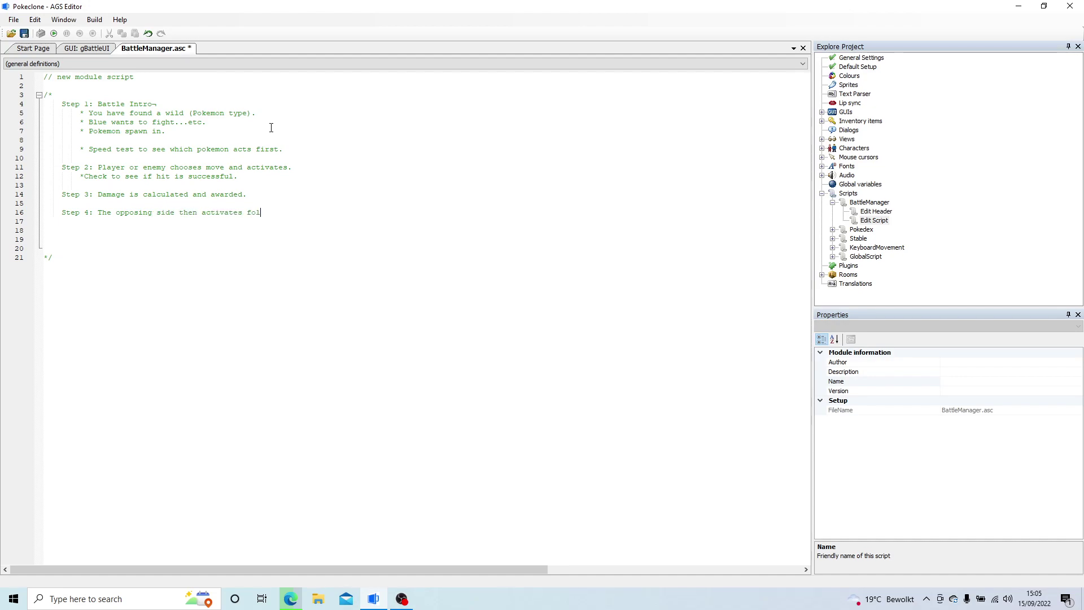
key(BackSpace)
key(BackSpace)
text(owing above set)
key(BackSpace)
key(BackSpace)
text(teps.)
key(Return)
key(Return)
text(*)
text(Step)
text( 5:)
text( Check)
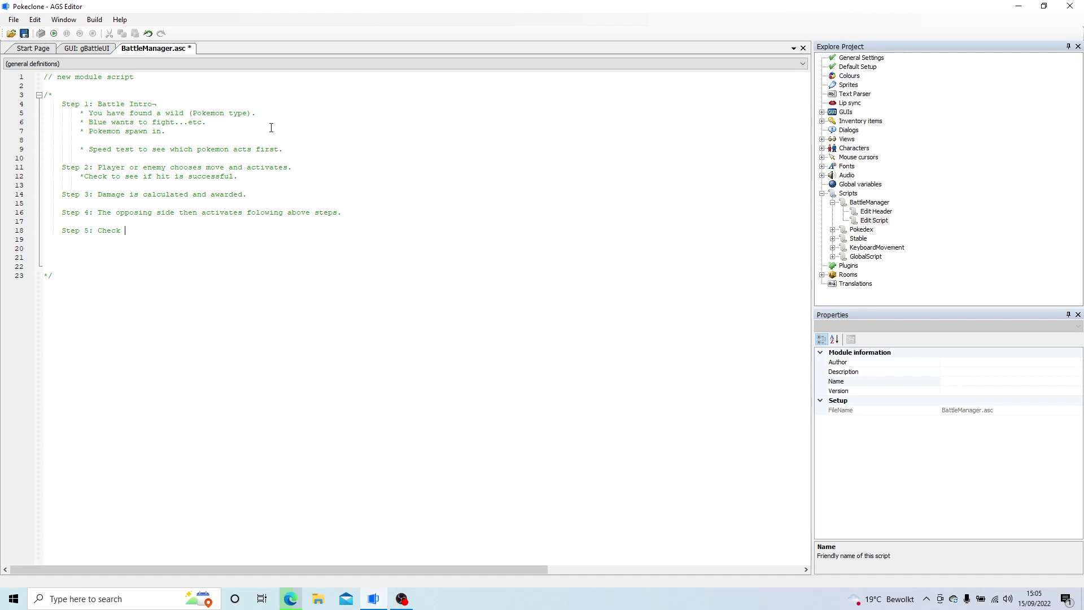
key(shift+Left)
key(shift+Left)
key(shift+Left)
key(shift+Left)
key(shift+Left)
key(shift+Left)
key(shift+Left)
key(shift+Left)
key(shift+Left)
key(shift+Left)
key(shift+Left)
key(shift+Left)
key(shift+Left)
key(shift+Left)
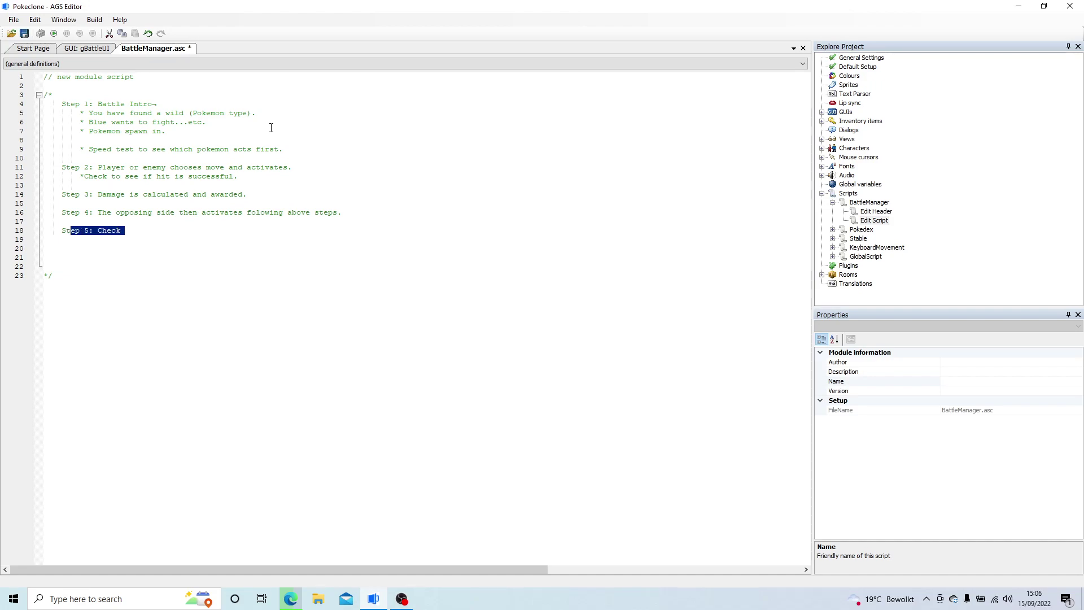
key(BackSpace)
key(BackSpace)
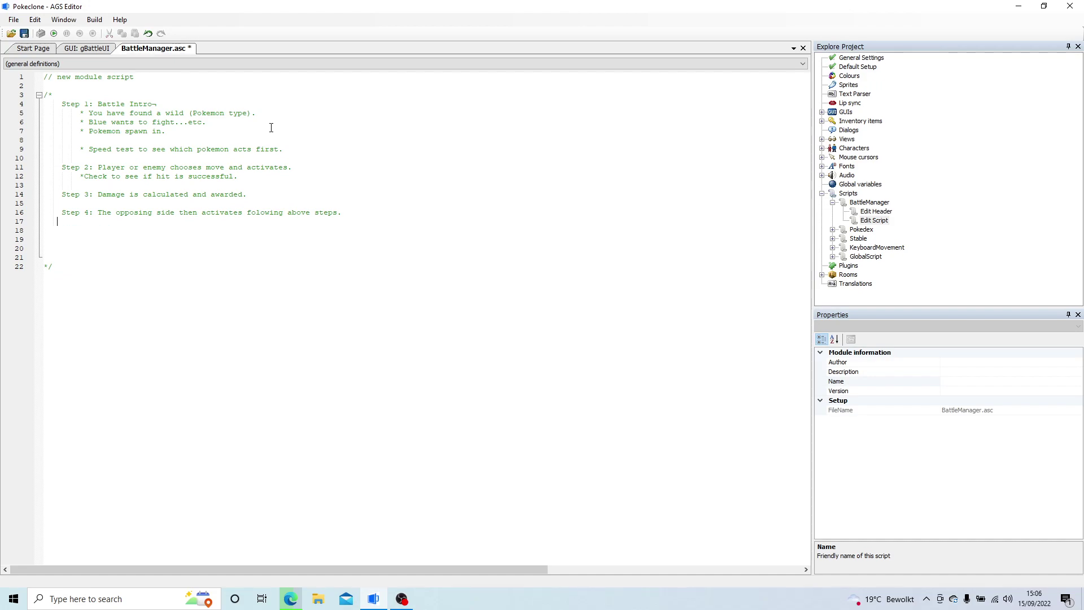
Insert the bullet "CHeck if target faints." under Step 3.
click(252, 195)
key(Return)
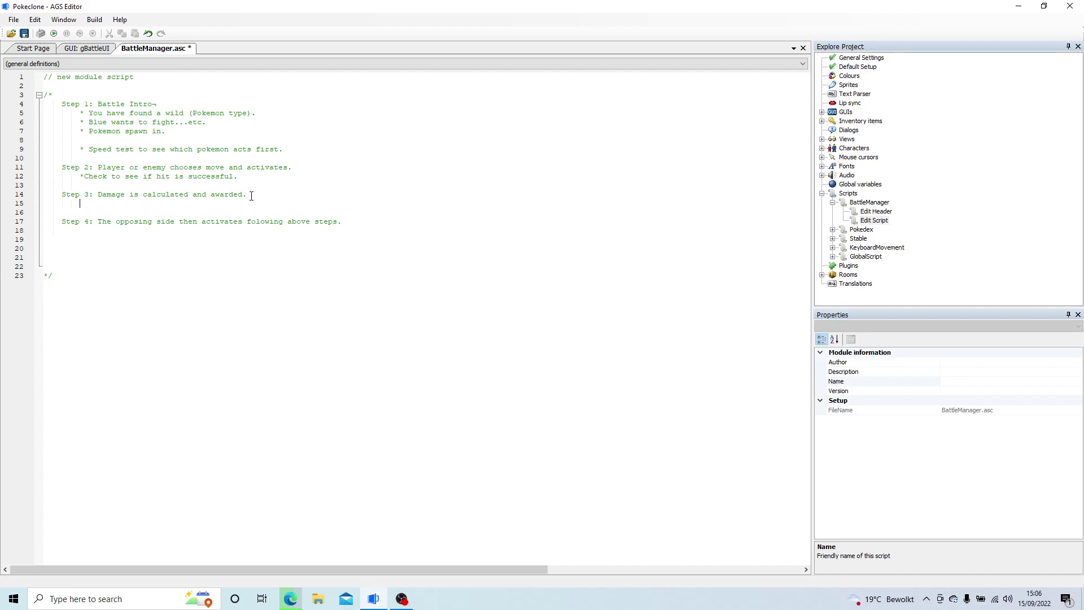
text(* CHeck if target faints.)
key(Return)
text(* IF)
key(BackSpace)
key(BackSpace)
text(If)
key(BackSpace)
key(BackSpace)
key(BackSpace)
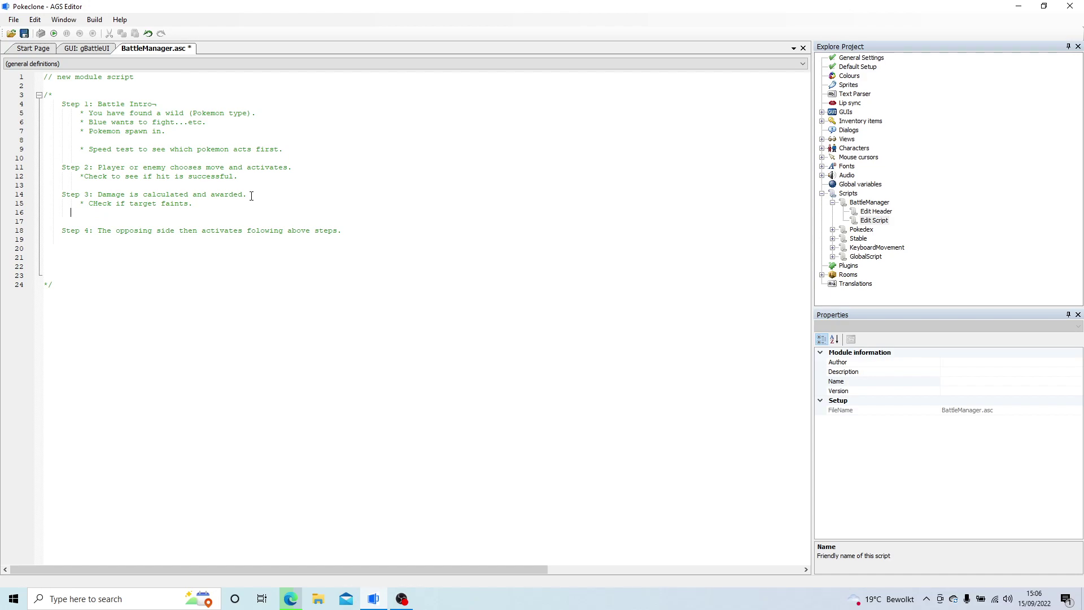
Append "(if fighting trainer, they will select next pokemon)" to the faint-check bullet under Step 3.
key(BackSpace)
key(BackSpace)
text(()
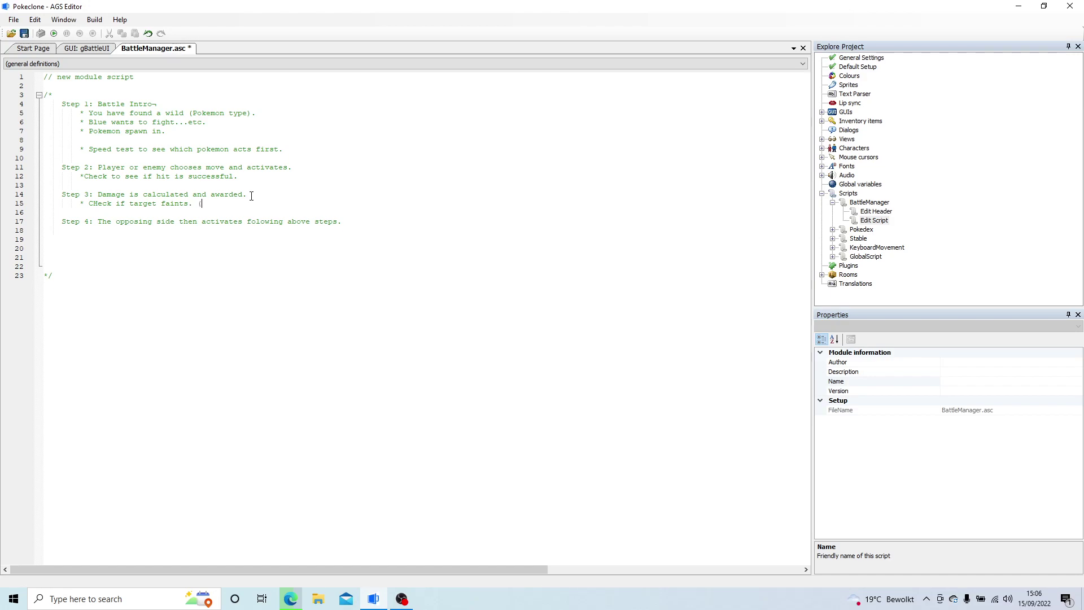
text(if figbting trainer,, they will select next pokemon)
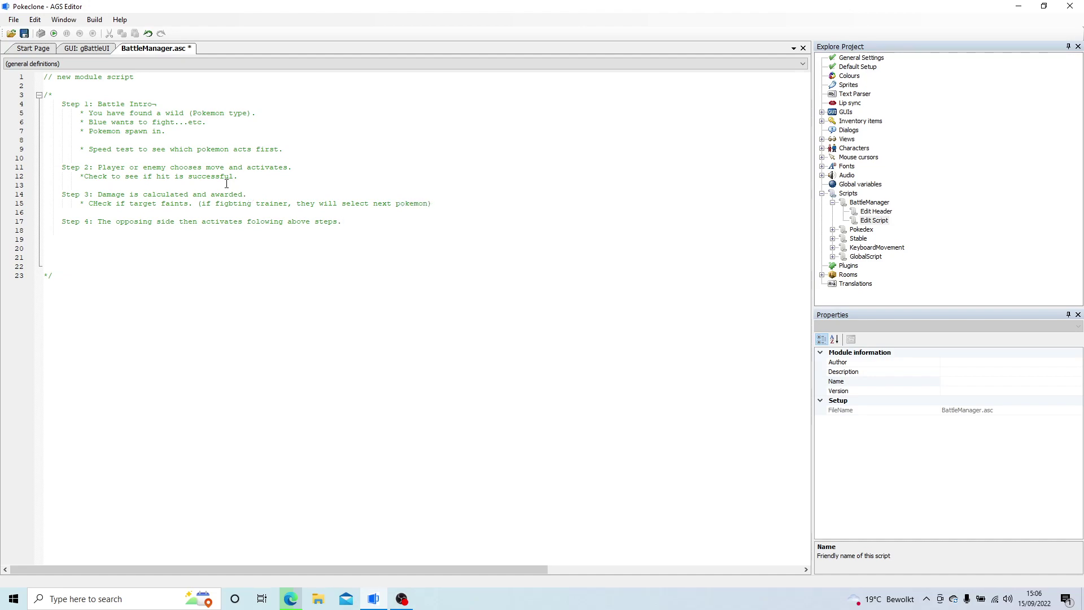
Correct "CHeck" to "Check" in the Step 3 bullet and end the line with a period.
drag(94, 204, 99, 204)
key(Right)
key(End)
text(.)
Copy the faint-check bullet from Step 3 onto the line below Step 4.
drag(447, 205, 77, 203)
key(ctrl+c)
click(366, 232)
key(ctrl+v)
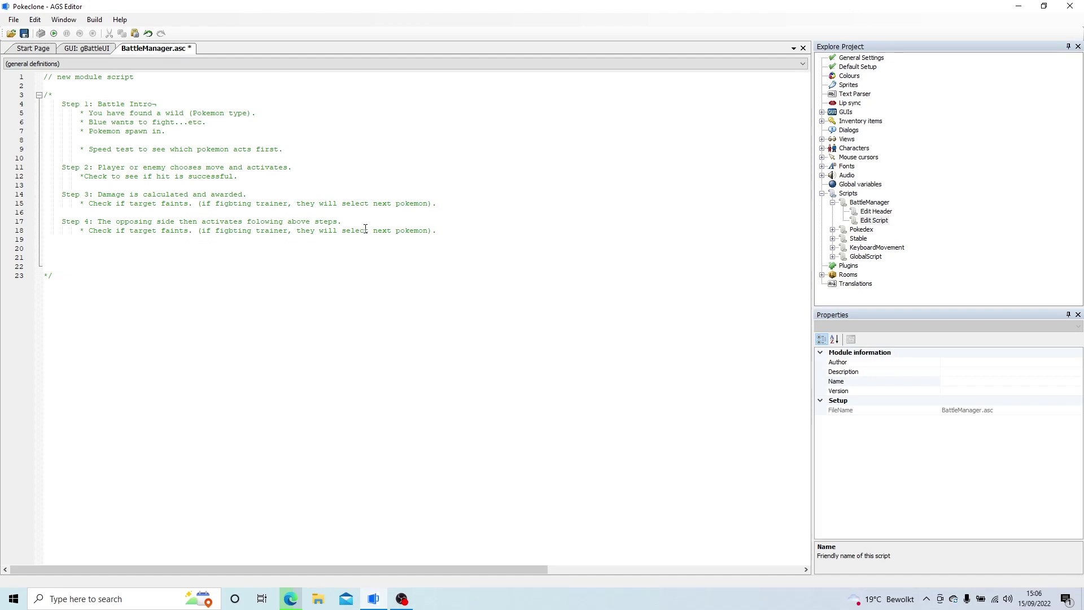
Correct the misspelled word to "fighting" in the faint-check bullets under Steps 3 and 4.
click(156, 231)
click(234, 221)
key(Down)
key(BackSpace)
text(h)
key(Up)
key(Up)
key(Up)
key(Return)
key(Tab)
text(Step)
key(BackSpace)
key(BackSpace)
key(BackSpace)
key(BackSpace)
Review the notes for Steps 1 to 4 of the battle outline.
drag(314, 95, 165, 133)
click(159, 140)
drag(70, 167, 264, 174)
click(265, 171)
drag(93, 198, 244, 204)
click(244, 202)
drag(55, 219, 445, 233)
click(446, 233)
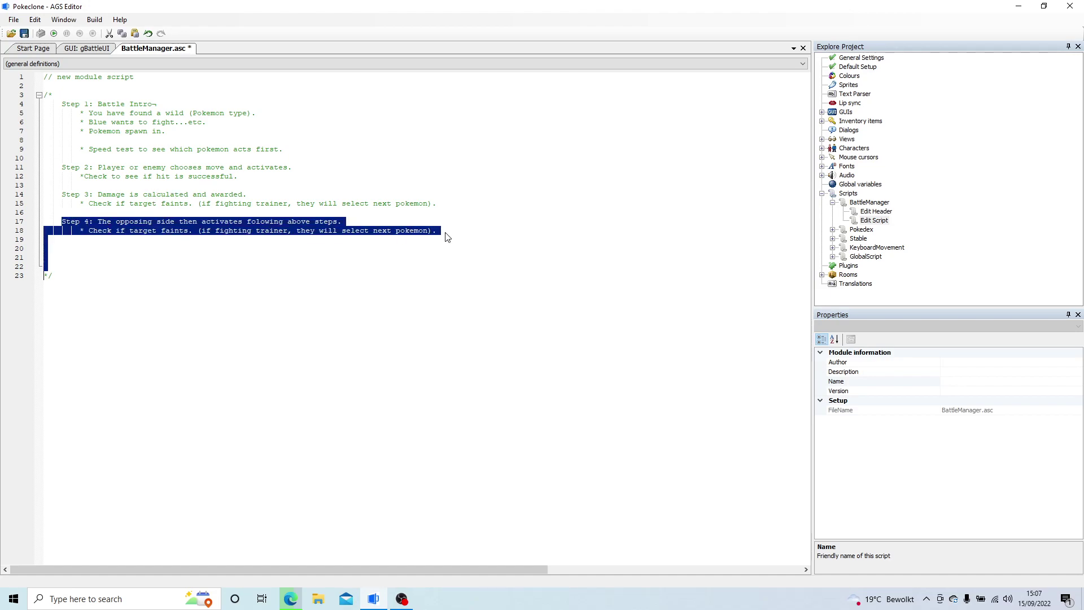
click(447, 235)
click(444, 232)
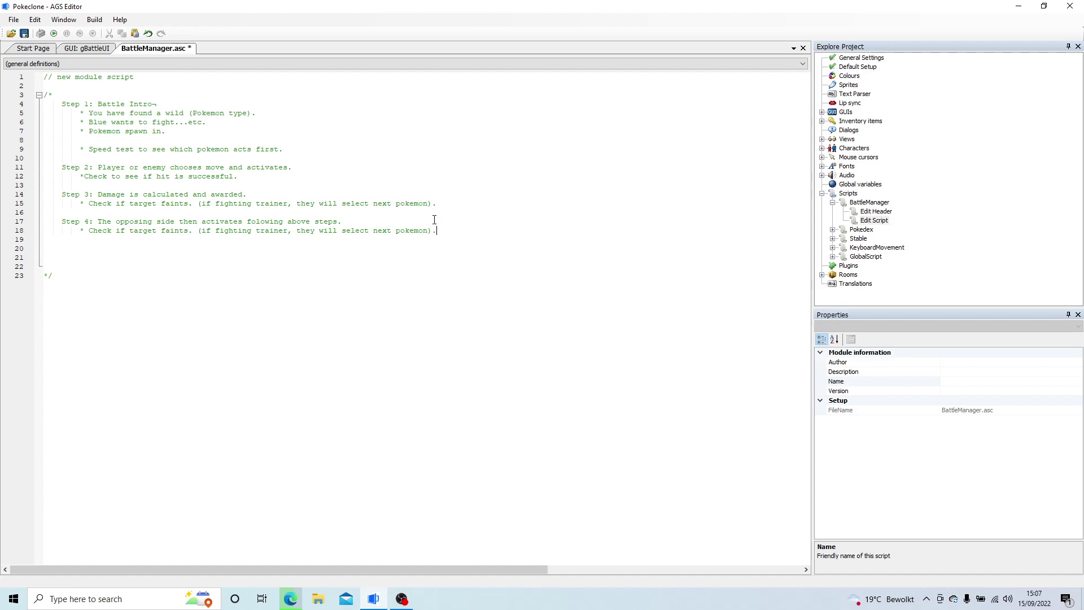
Add the heading "Step 5: Outro" below the Step 4 notes, separated by a blank line.
key(Return)
key(Return)
text(Step)
text( 5)
text(:)
text(utro)
text( -)
text( XP)
text( awarded)
key(BackSpace)
key(BackSpace)
key(BackSpace)
key(BackSpace)
key(BackSpace)
key(BackSpace)
key(BackSpace)
key(BackSpace)
key(BackSpace)
key(BackSpace)
Add the bullets "XP Awarded." and "If Pokemon level's up, display stat changes." under Step 5.
key(Return)
text(XP awarded.)
key(Return)
text(* If Pokemon )
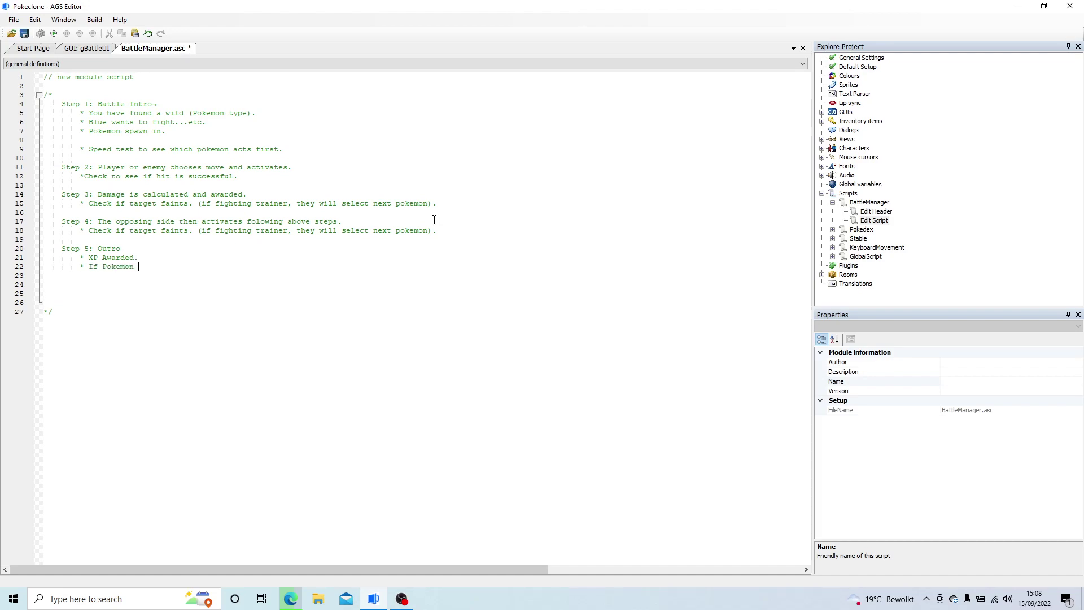
text(level's up d)
text( disp)
text(lay stat chan)
text(ges.)
Add the bullet "END BATTLE" under Step 5 and remove the blank lines before the comment's end.
key(Return)
text(*END BATTLE)
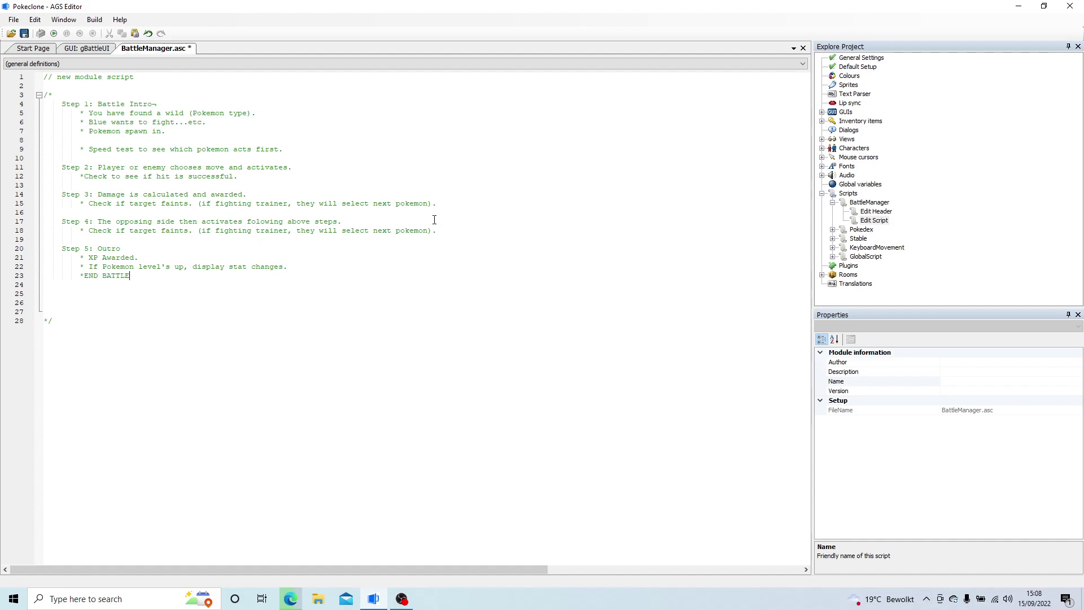
key(Delete)
key(BackSpace)
key(BackSpace)
key(BackSpace)
drag(85, 98, 166, 131)
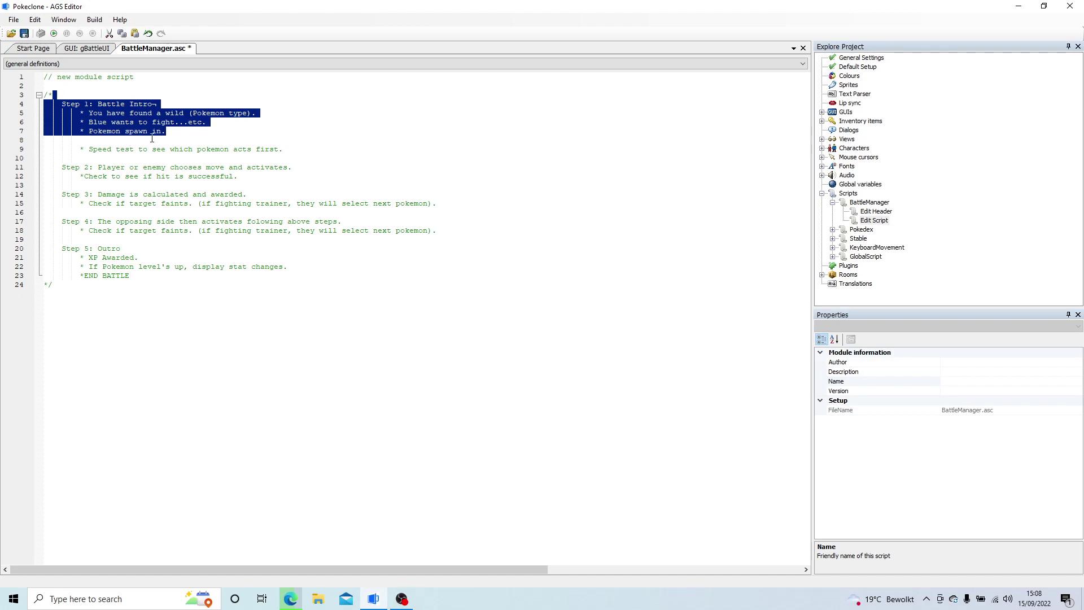
drag(75, 149, 279, 150)
drag(80, 177, 189, 195)
click(79, 159)
click(170, 178)
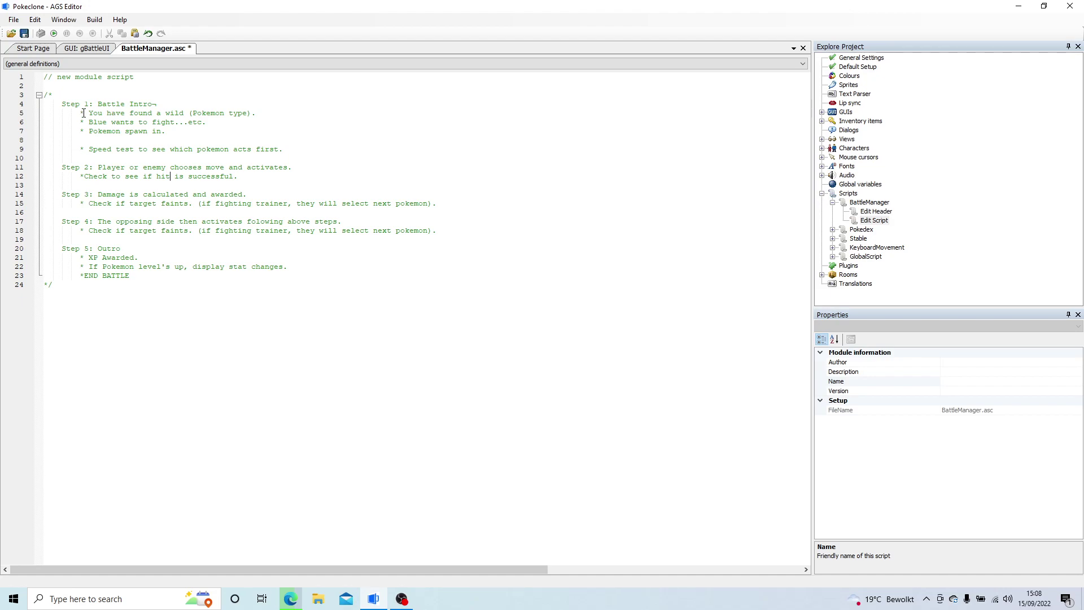
Insert two blank lines above the battle outline comment.
click(90, 92)
key(Return)
key(Return)
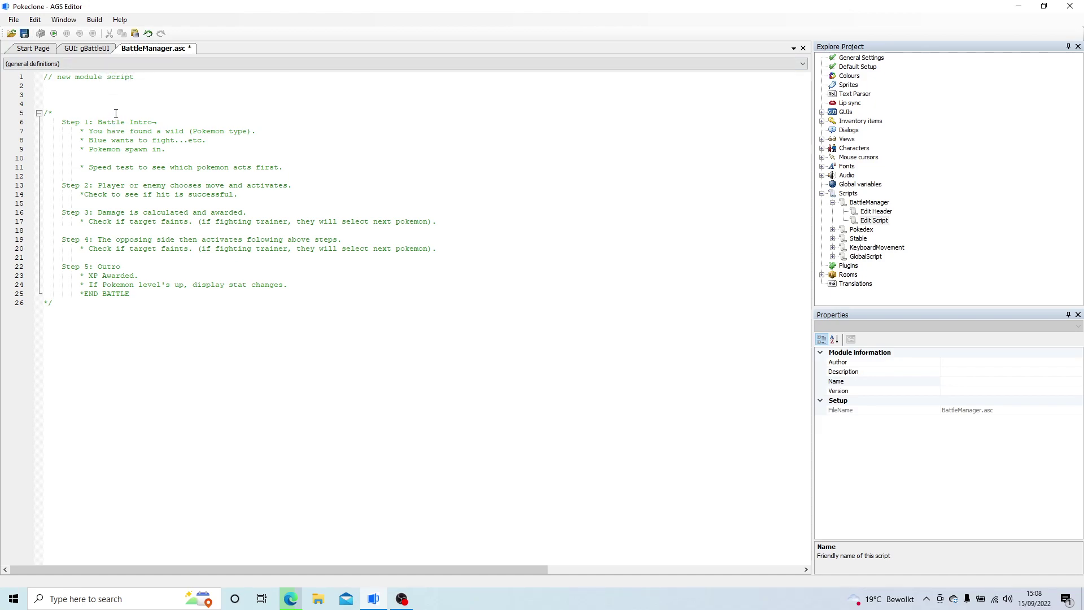
Review the battle outline from the Step 1 intro bullets through the Step 5 outro.
drag(151, 293, 4, 264)
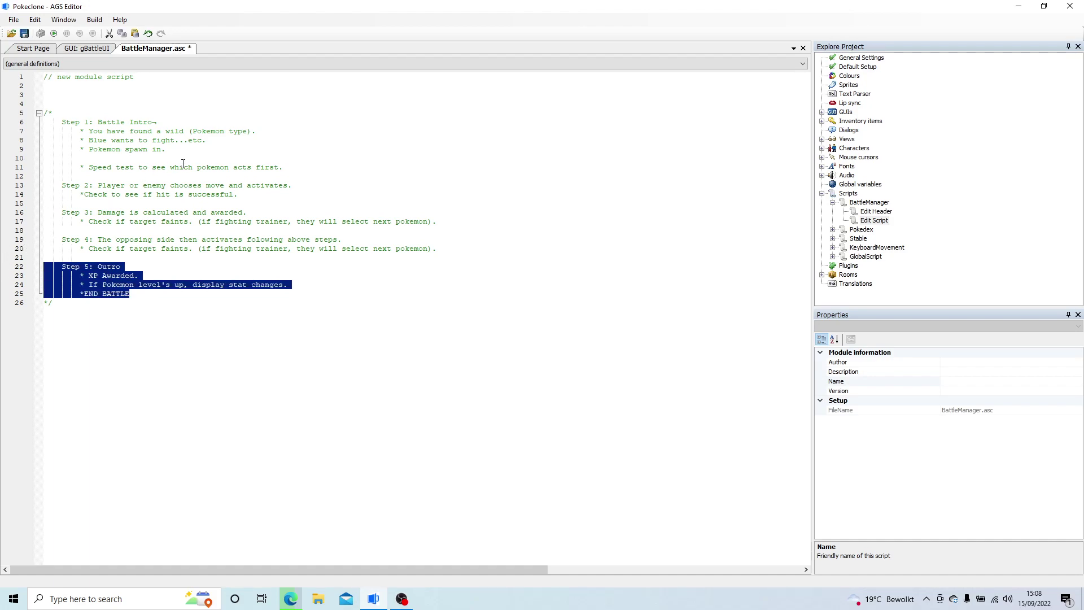
drag(167, 149, 3, 140)
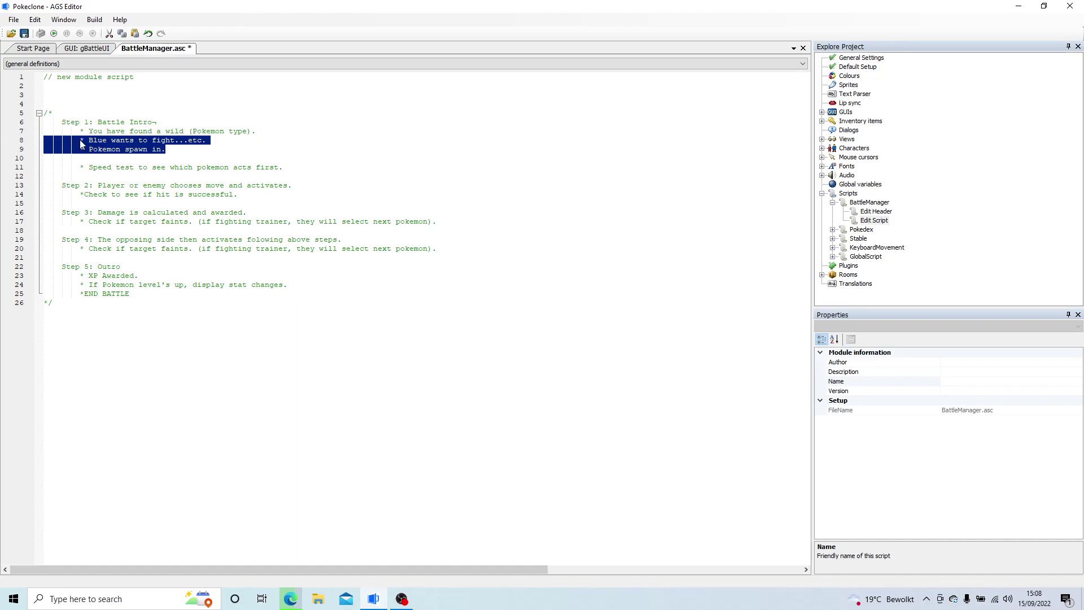
click(162, 140)
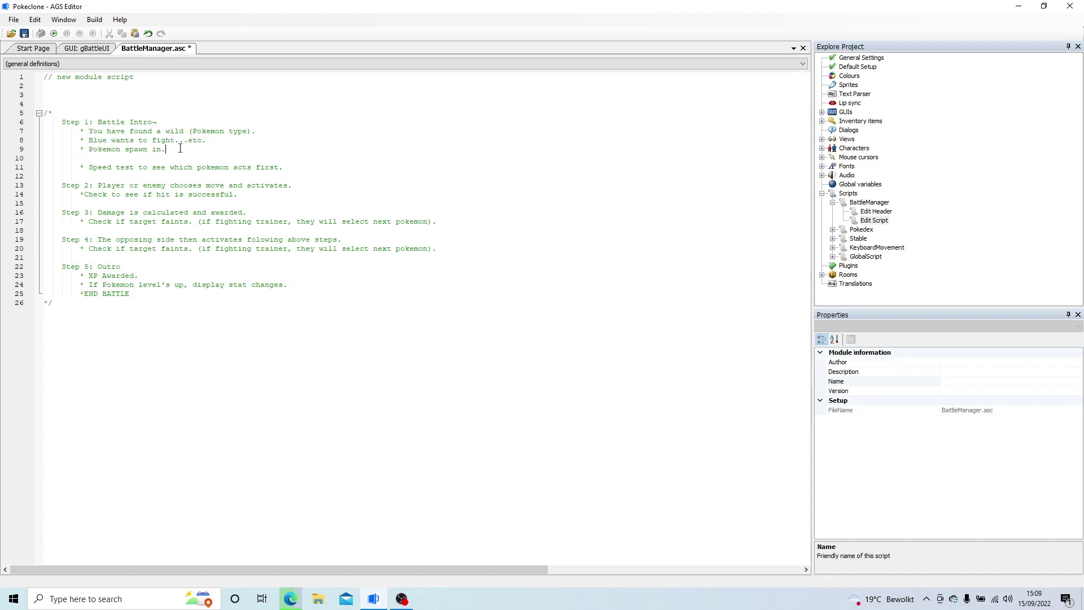
click(175, 150)
drag(166, 151, 71, 132)
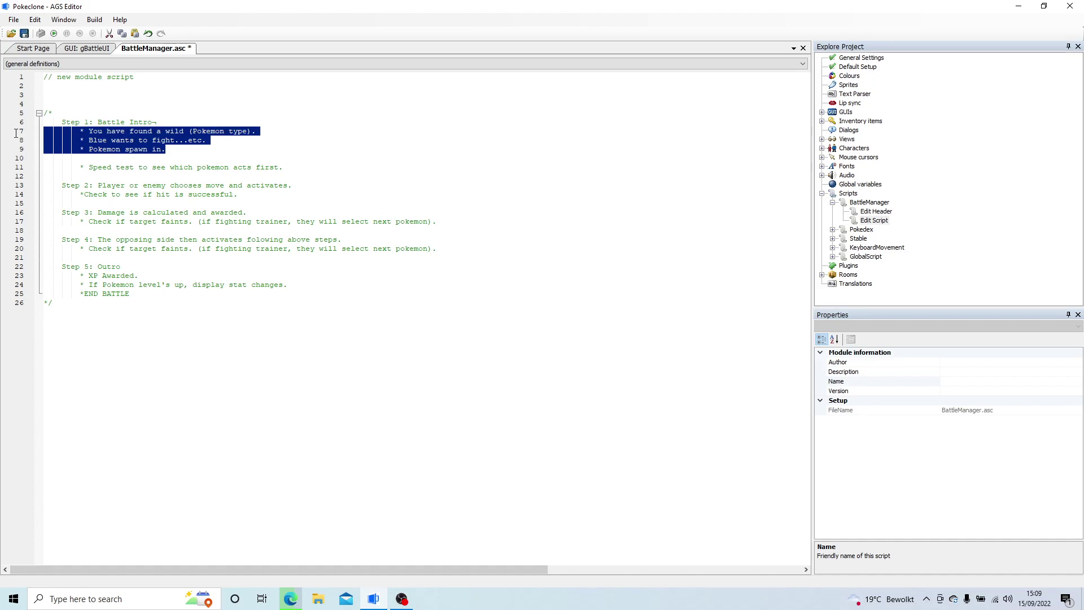
click(116, 141)
drag(184, 147, 46, 122)
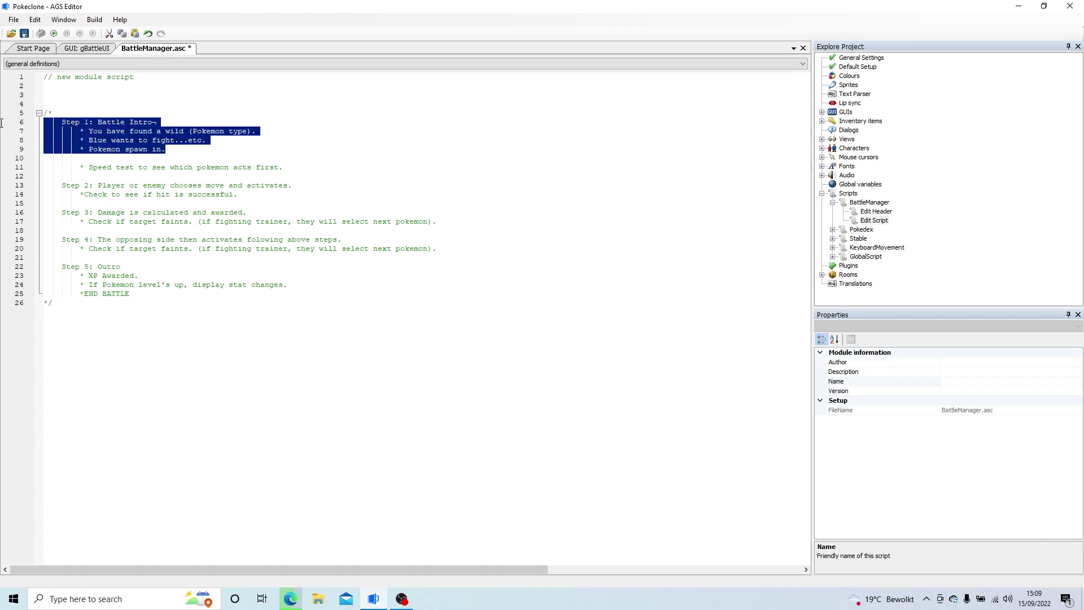
click(12, 131)
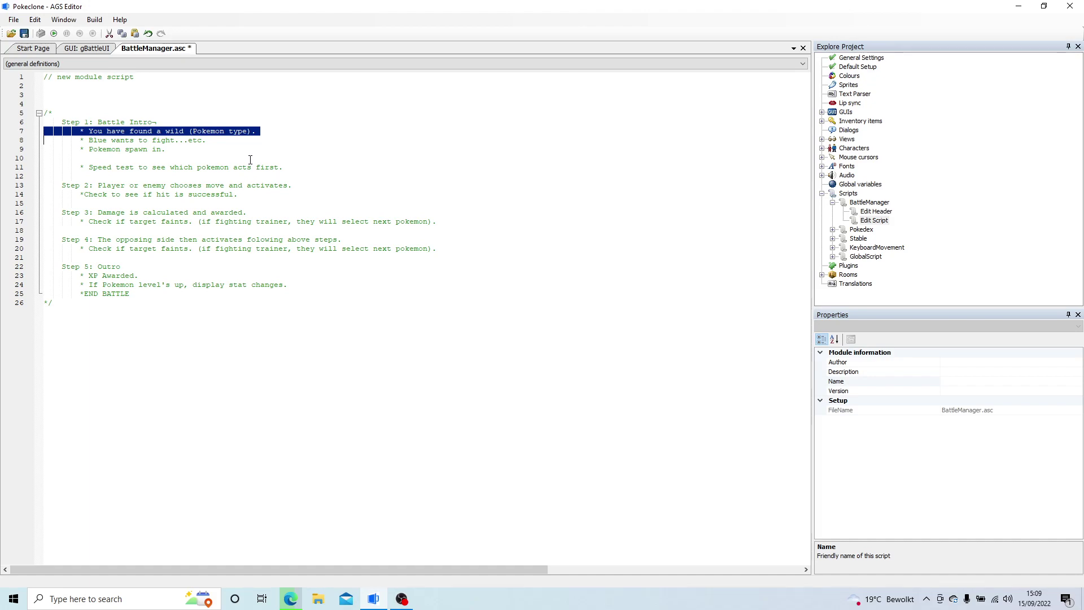
drag(153, 293, 46, 148)
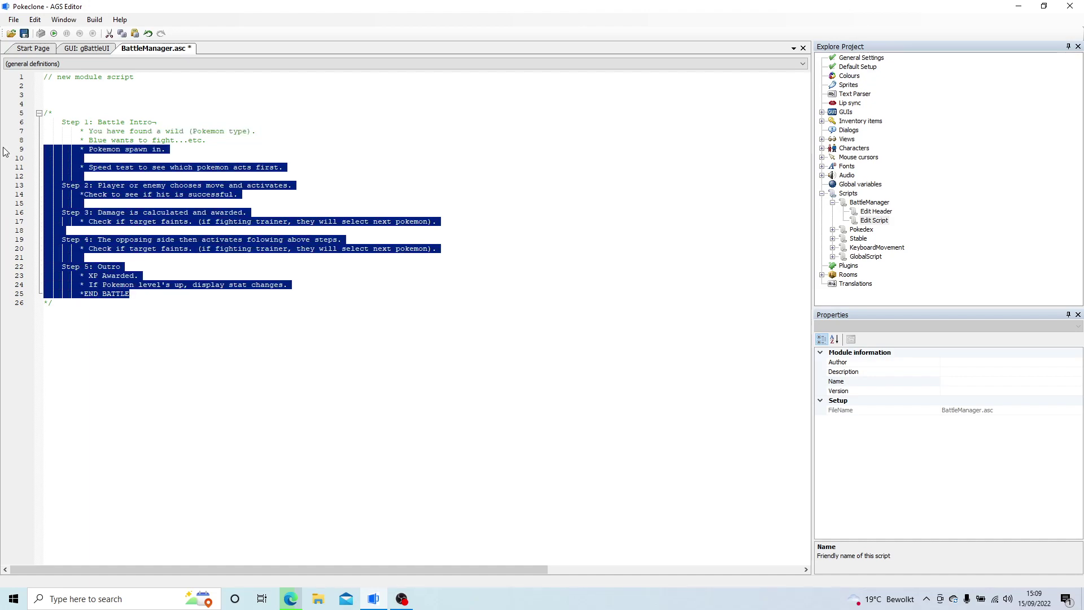
click(20, 142)
click(106, 182)
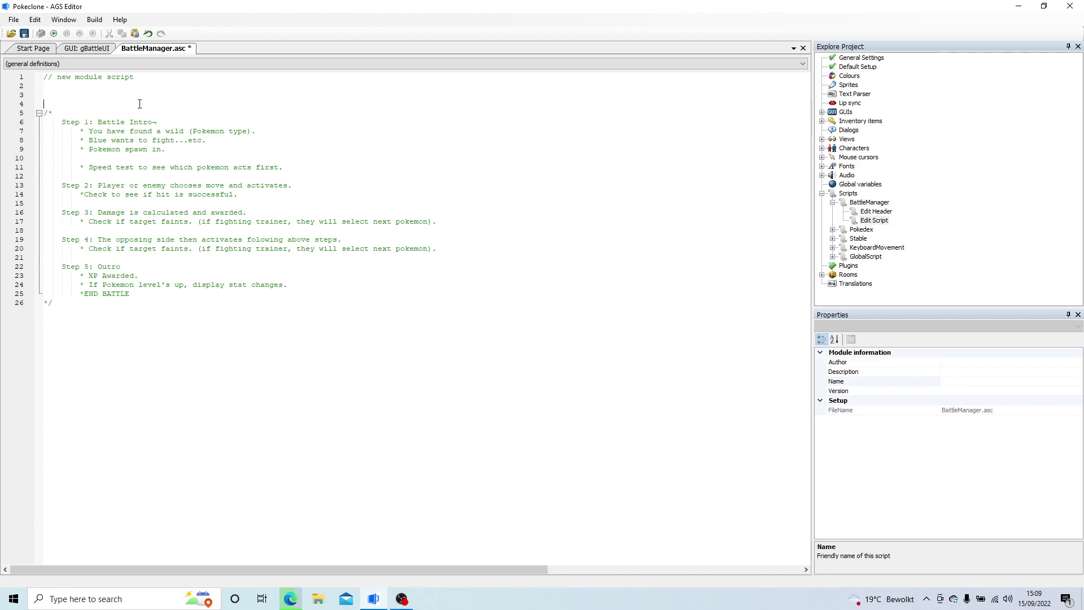
Remove the two extra blank lines above the battle outline comment.
key(Delete)
key(Delete)
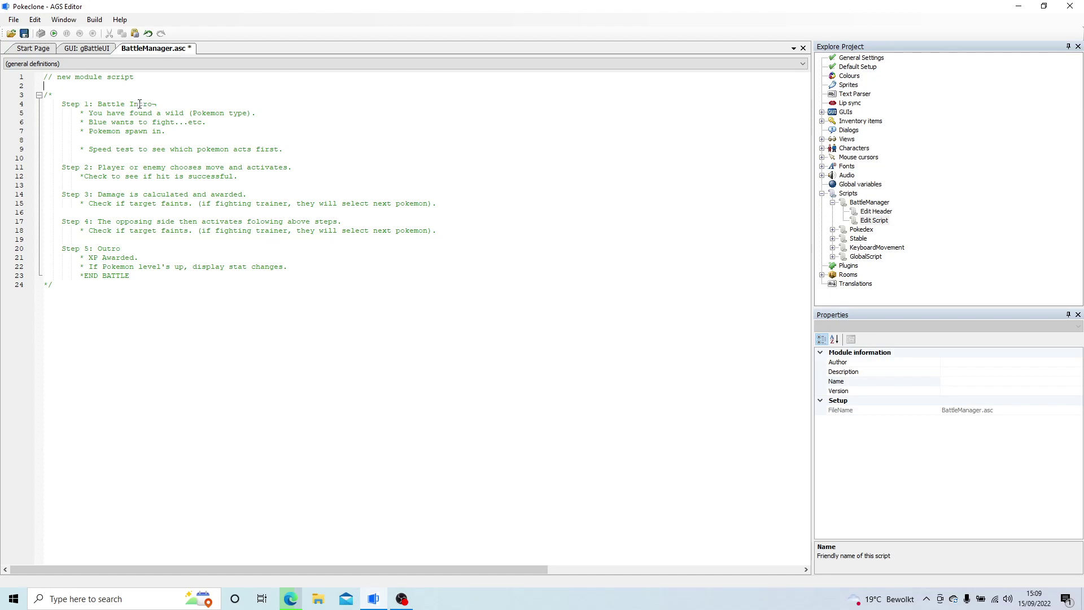